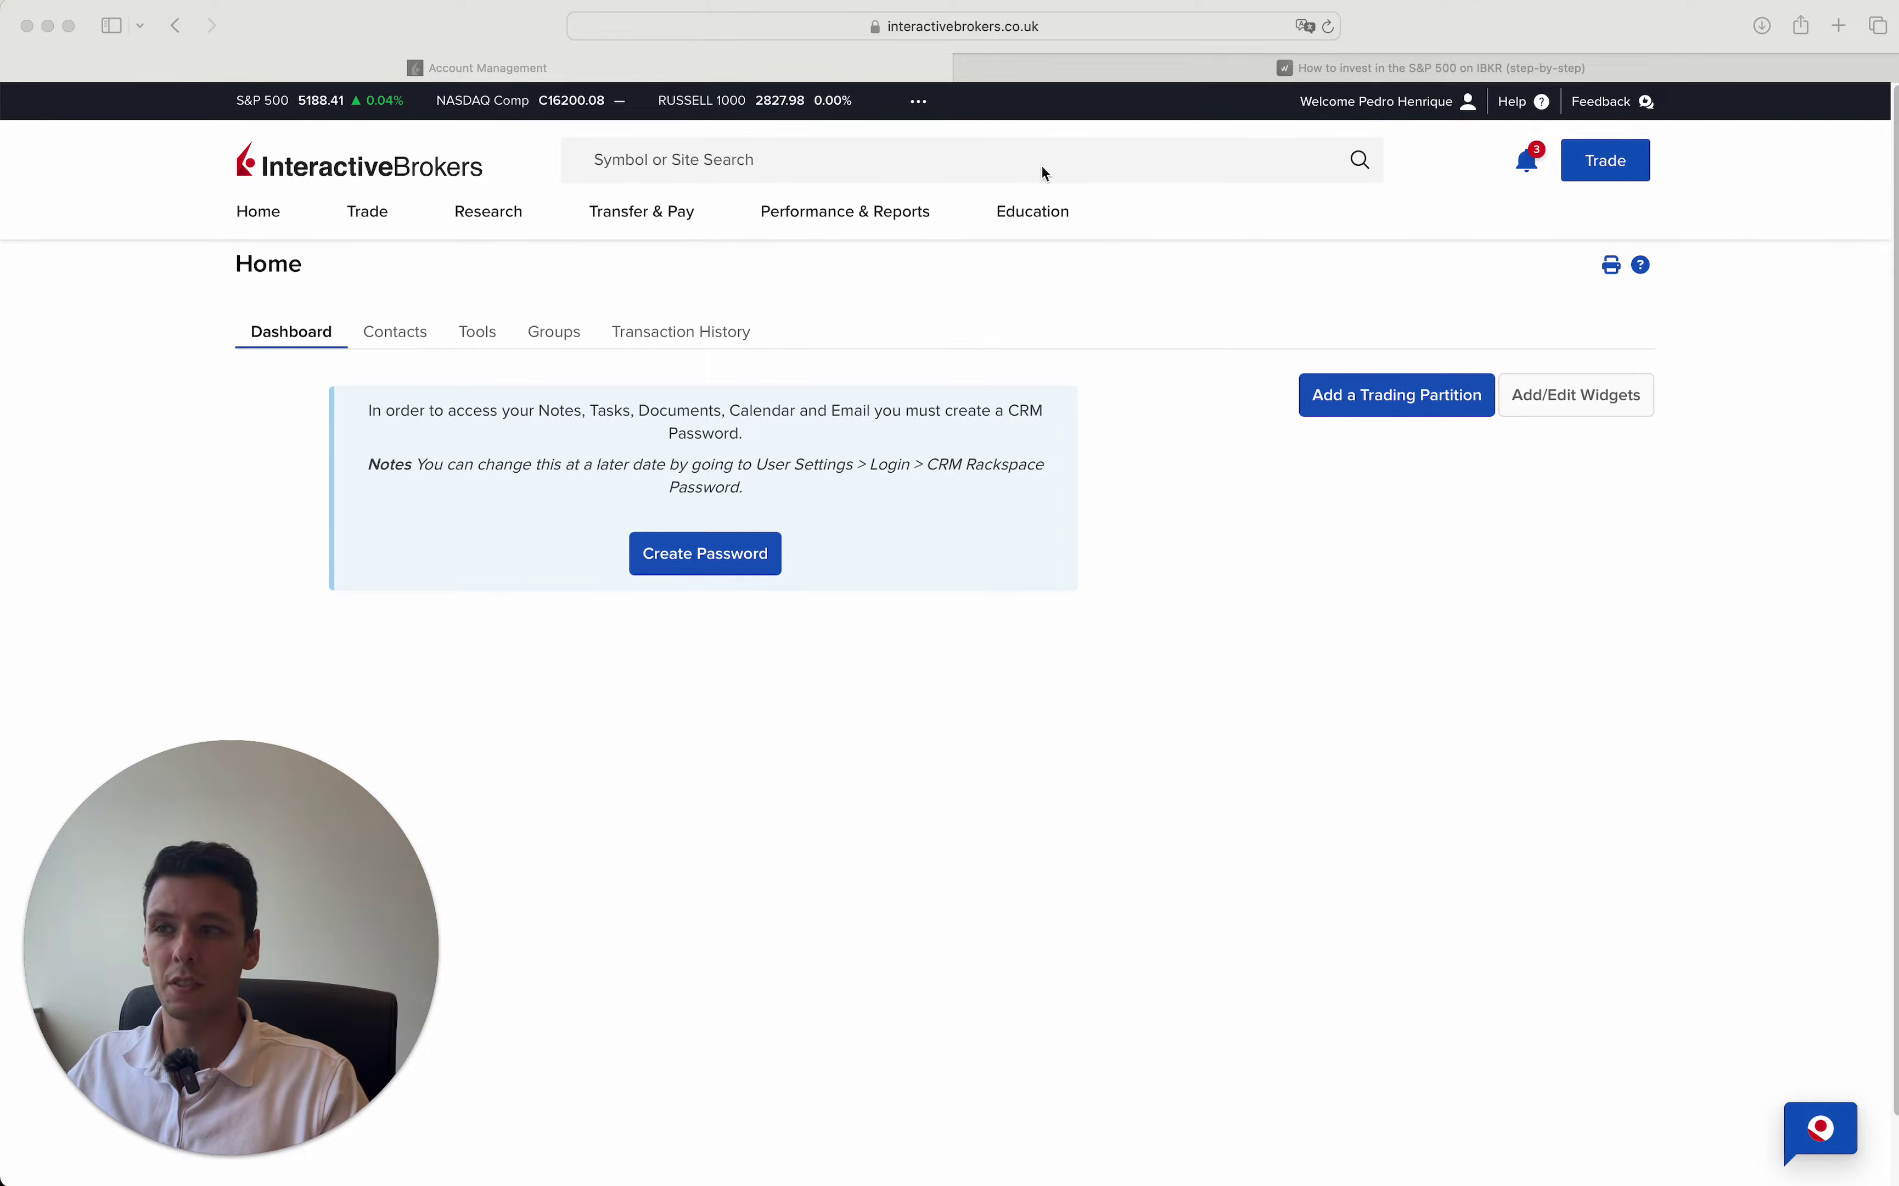
Step: Search Interactive Brokers for "S&P 500" and browse the full list of matching instruments
{"action": "left_click", "coordinate": [996, 154]}
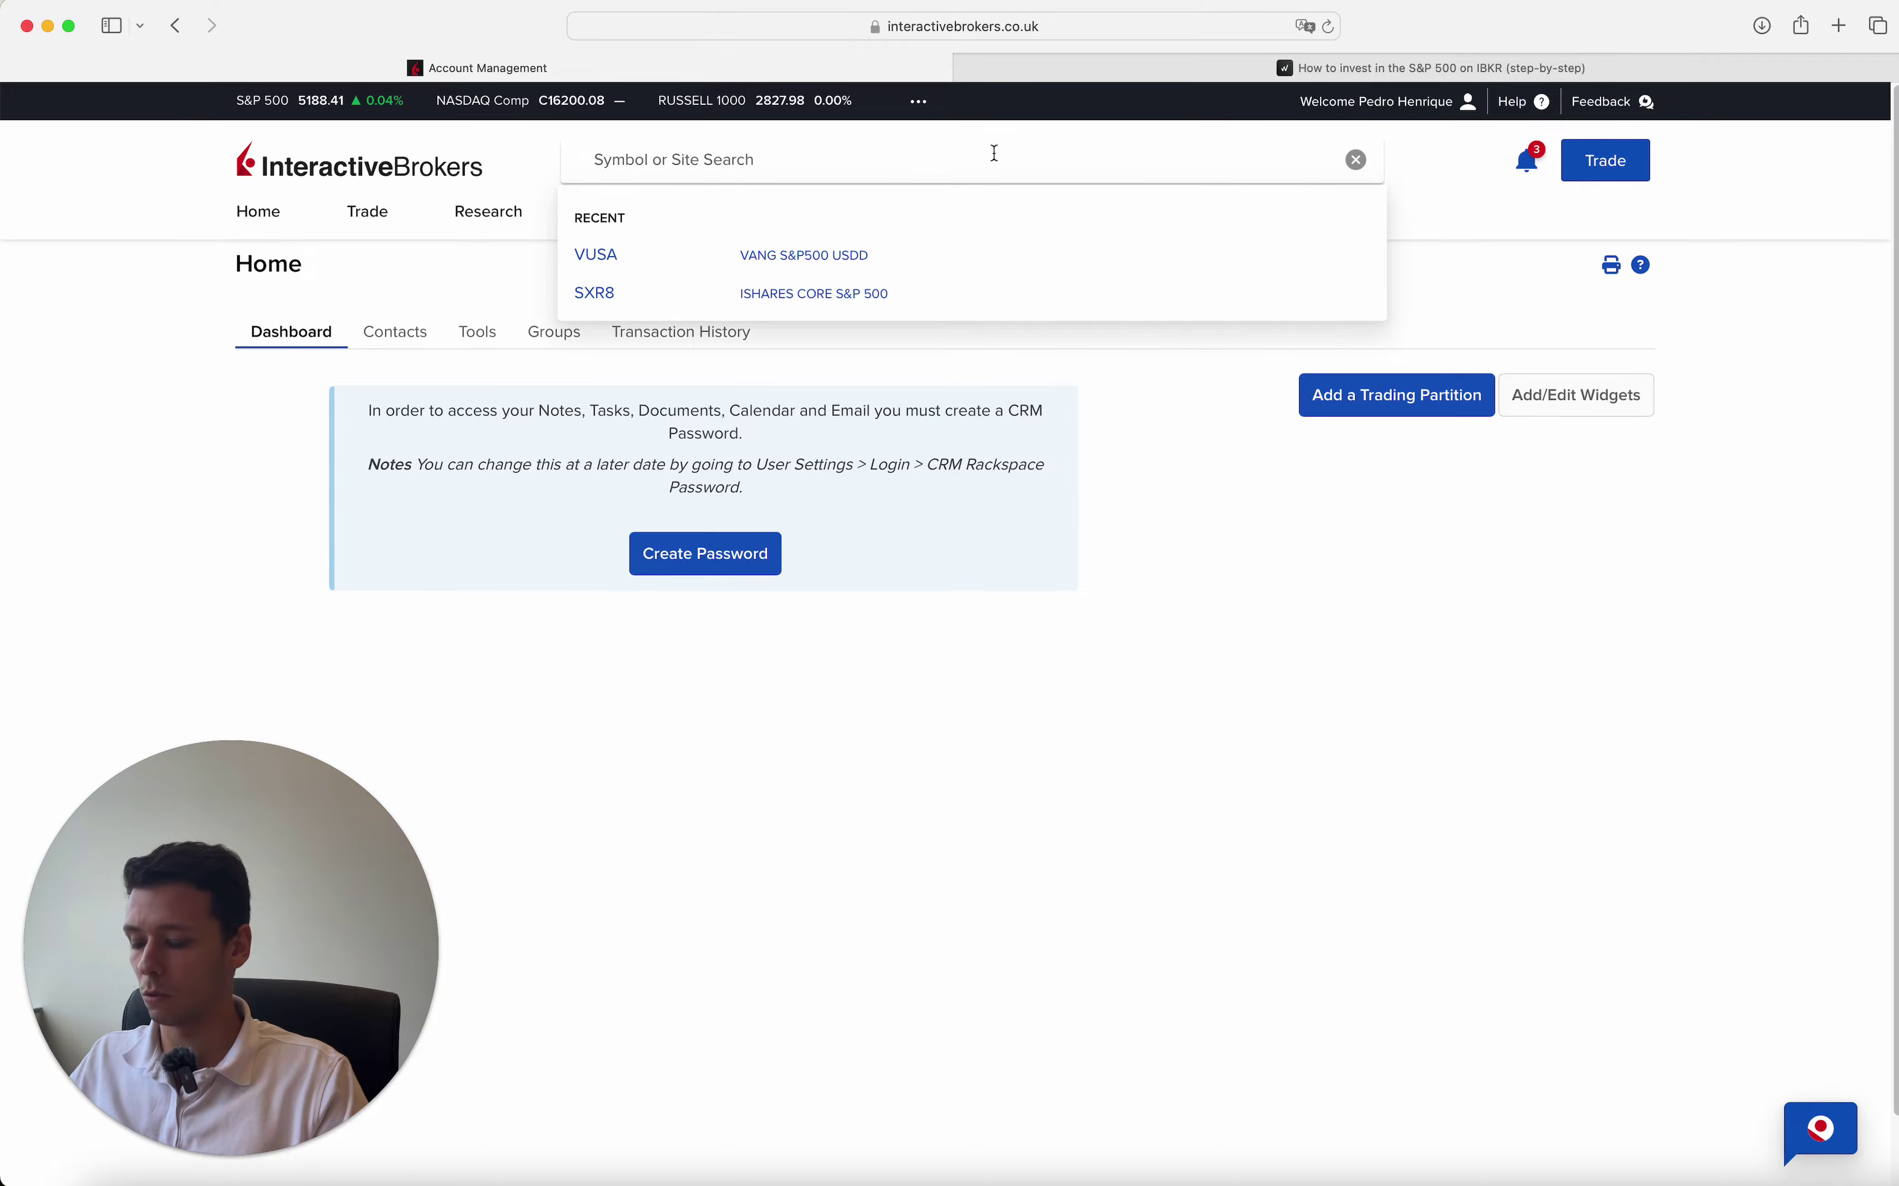
{"action": "type", "text": "S&P 500"}
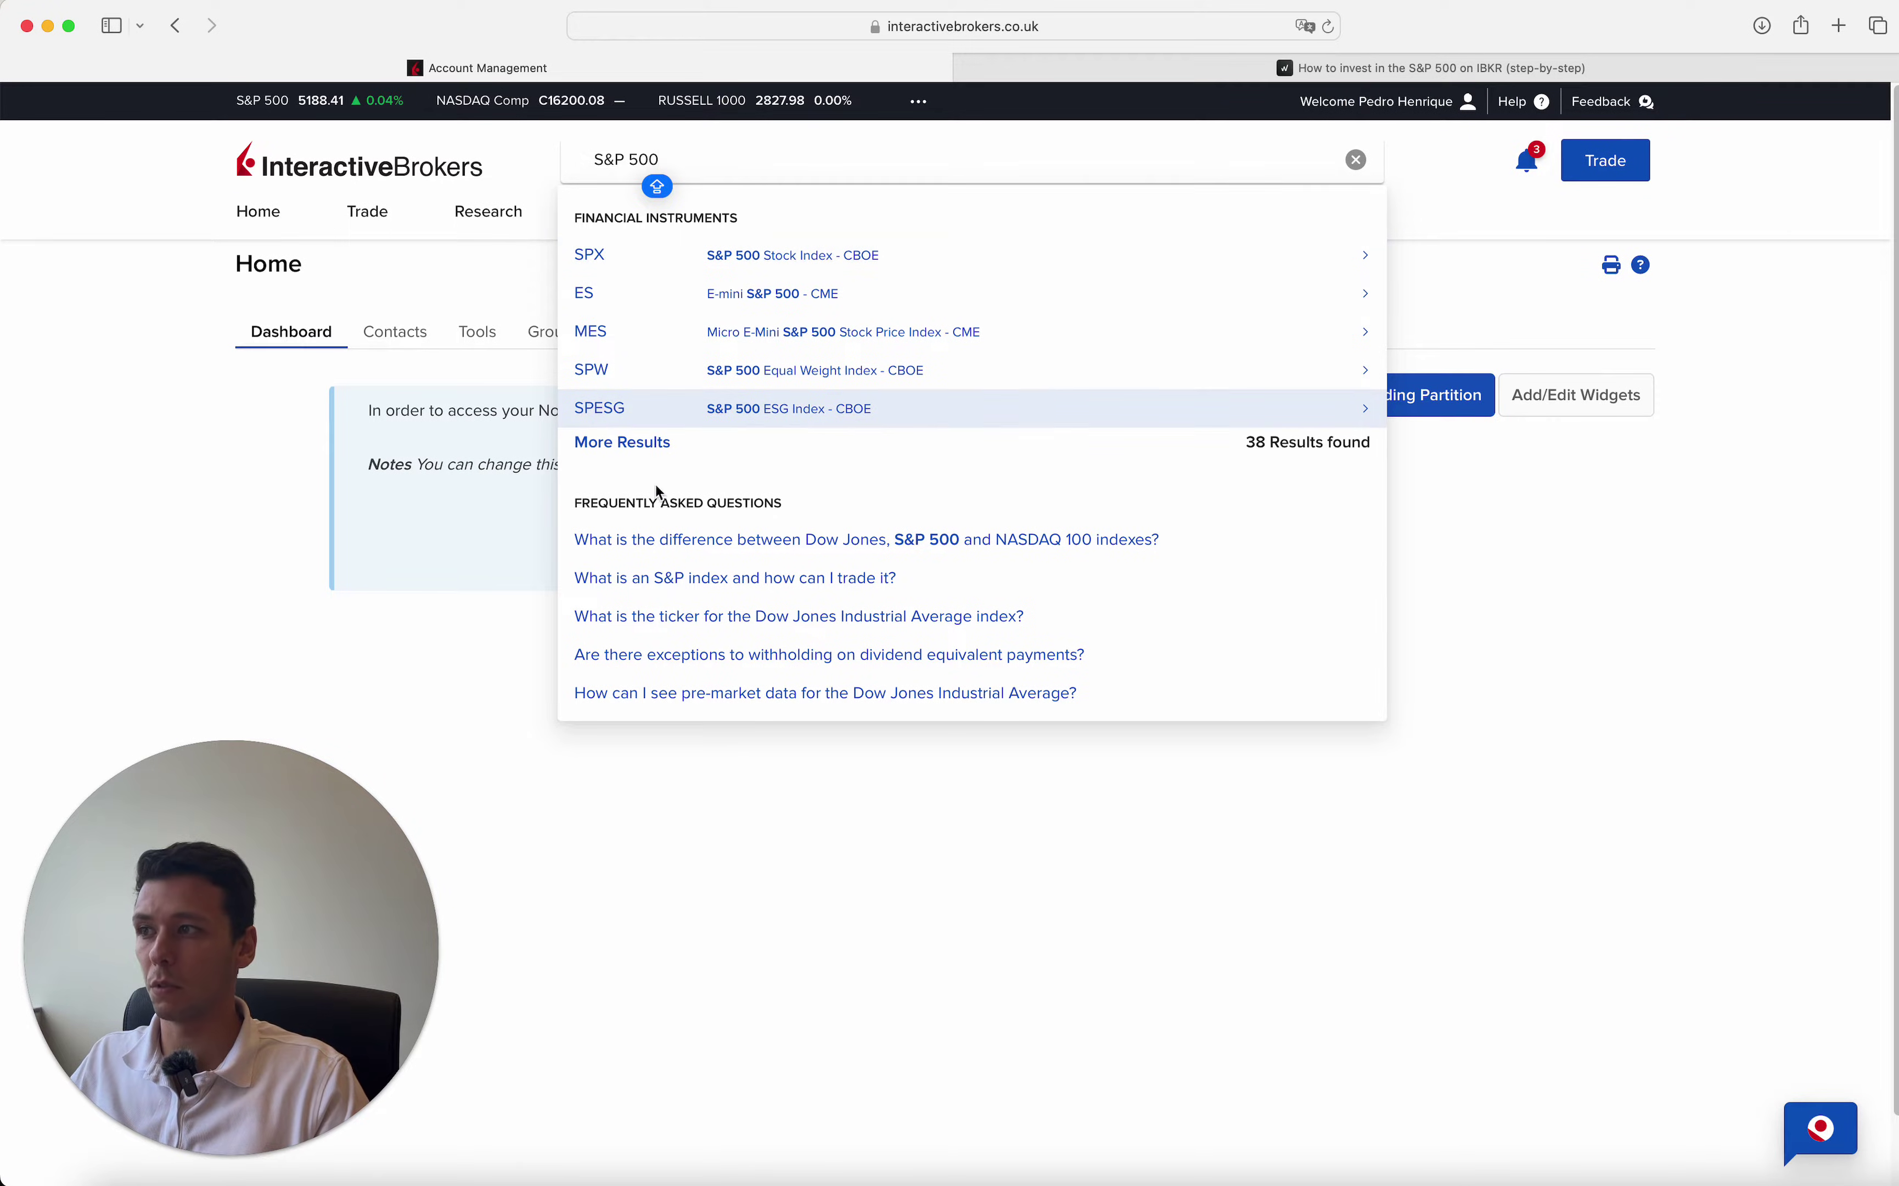
{"action": "left_click", "coordinate": [639, 442]}
{"action": "scroll", "coordinate": [816, 470], "scroll_direction": "down", "scroll_amount": 10}
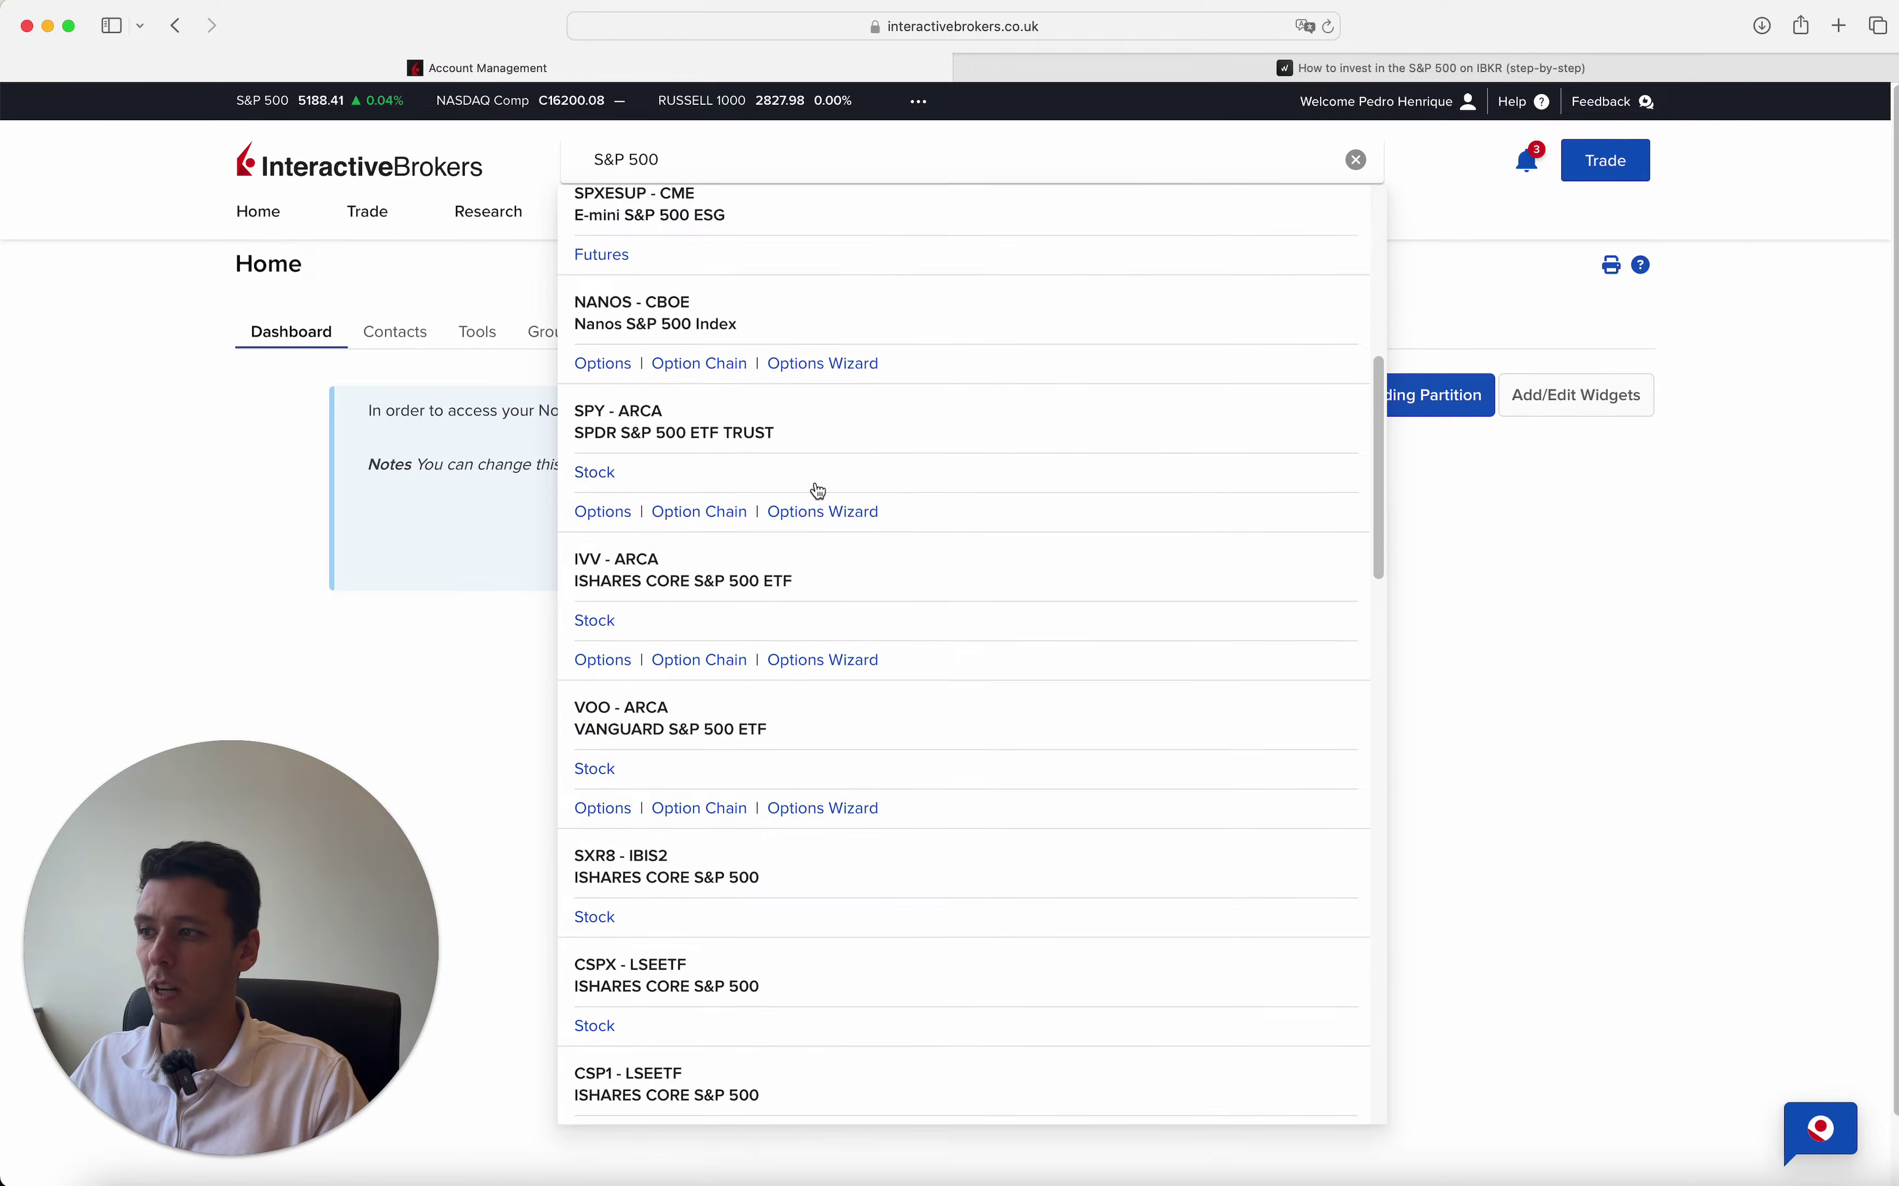
{"action": "scroll", "coordinate": [832, 501], "scroll_direction": "down", "scroll_amount": 4}
{"action": "scroll", "coordinate": [862, 498], "scroll_direction": "up", "scroll_amount": 3}
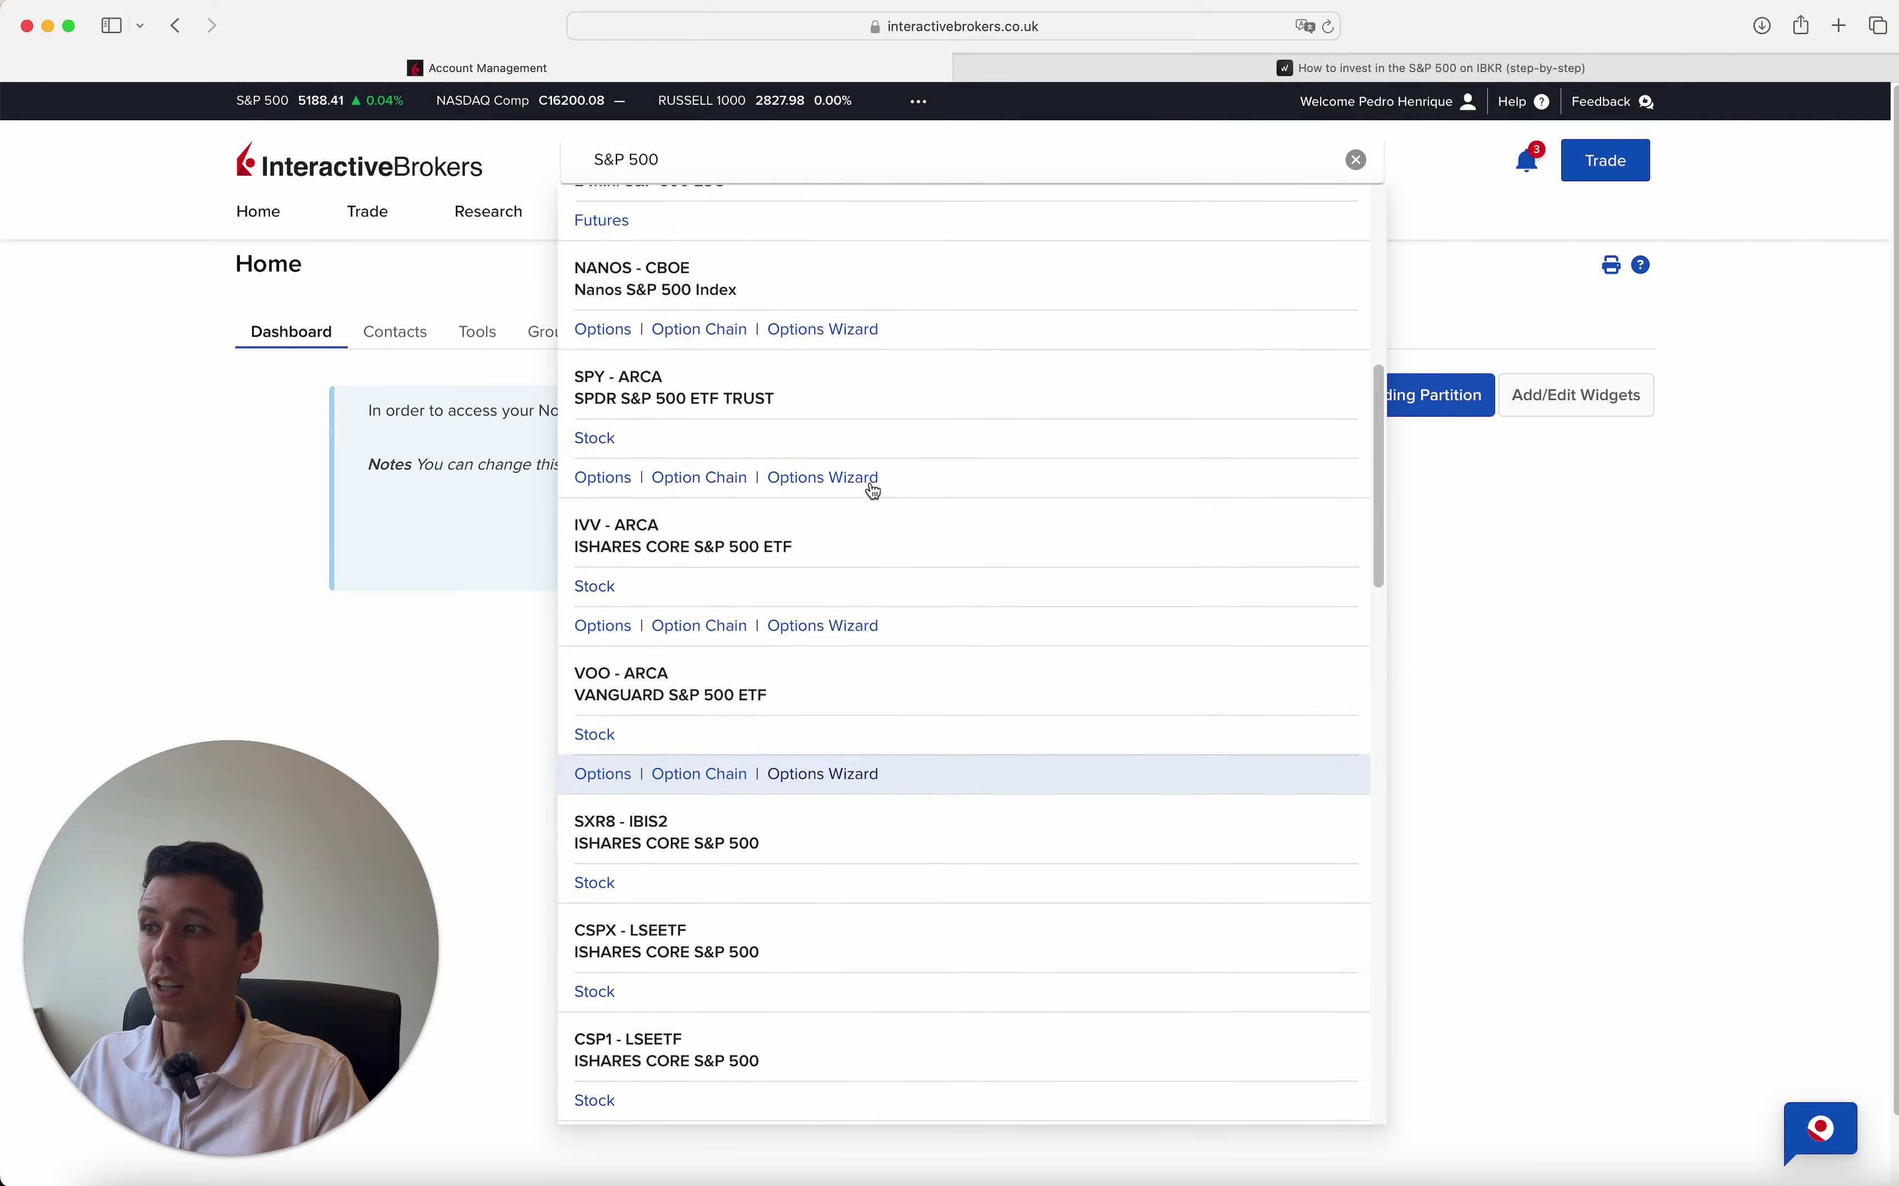
{"action": "scroll", "coordinate": [878, 478], "scroll_direction": "up", "scroll_amount": 10}
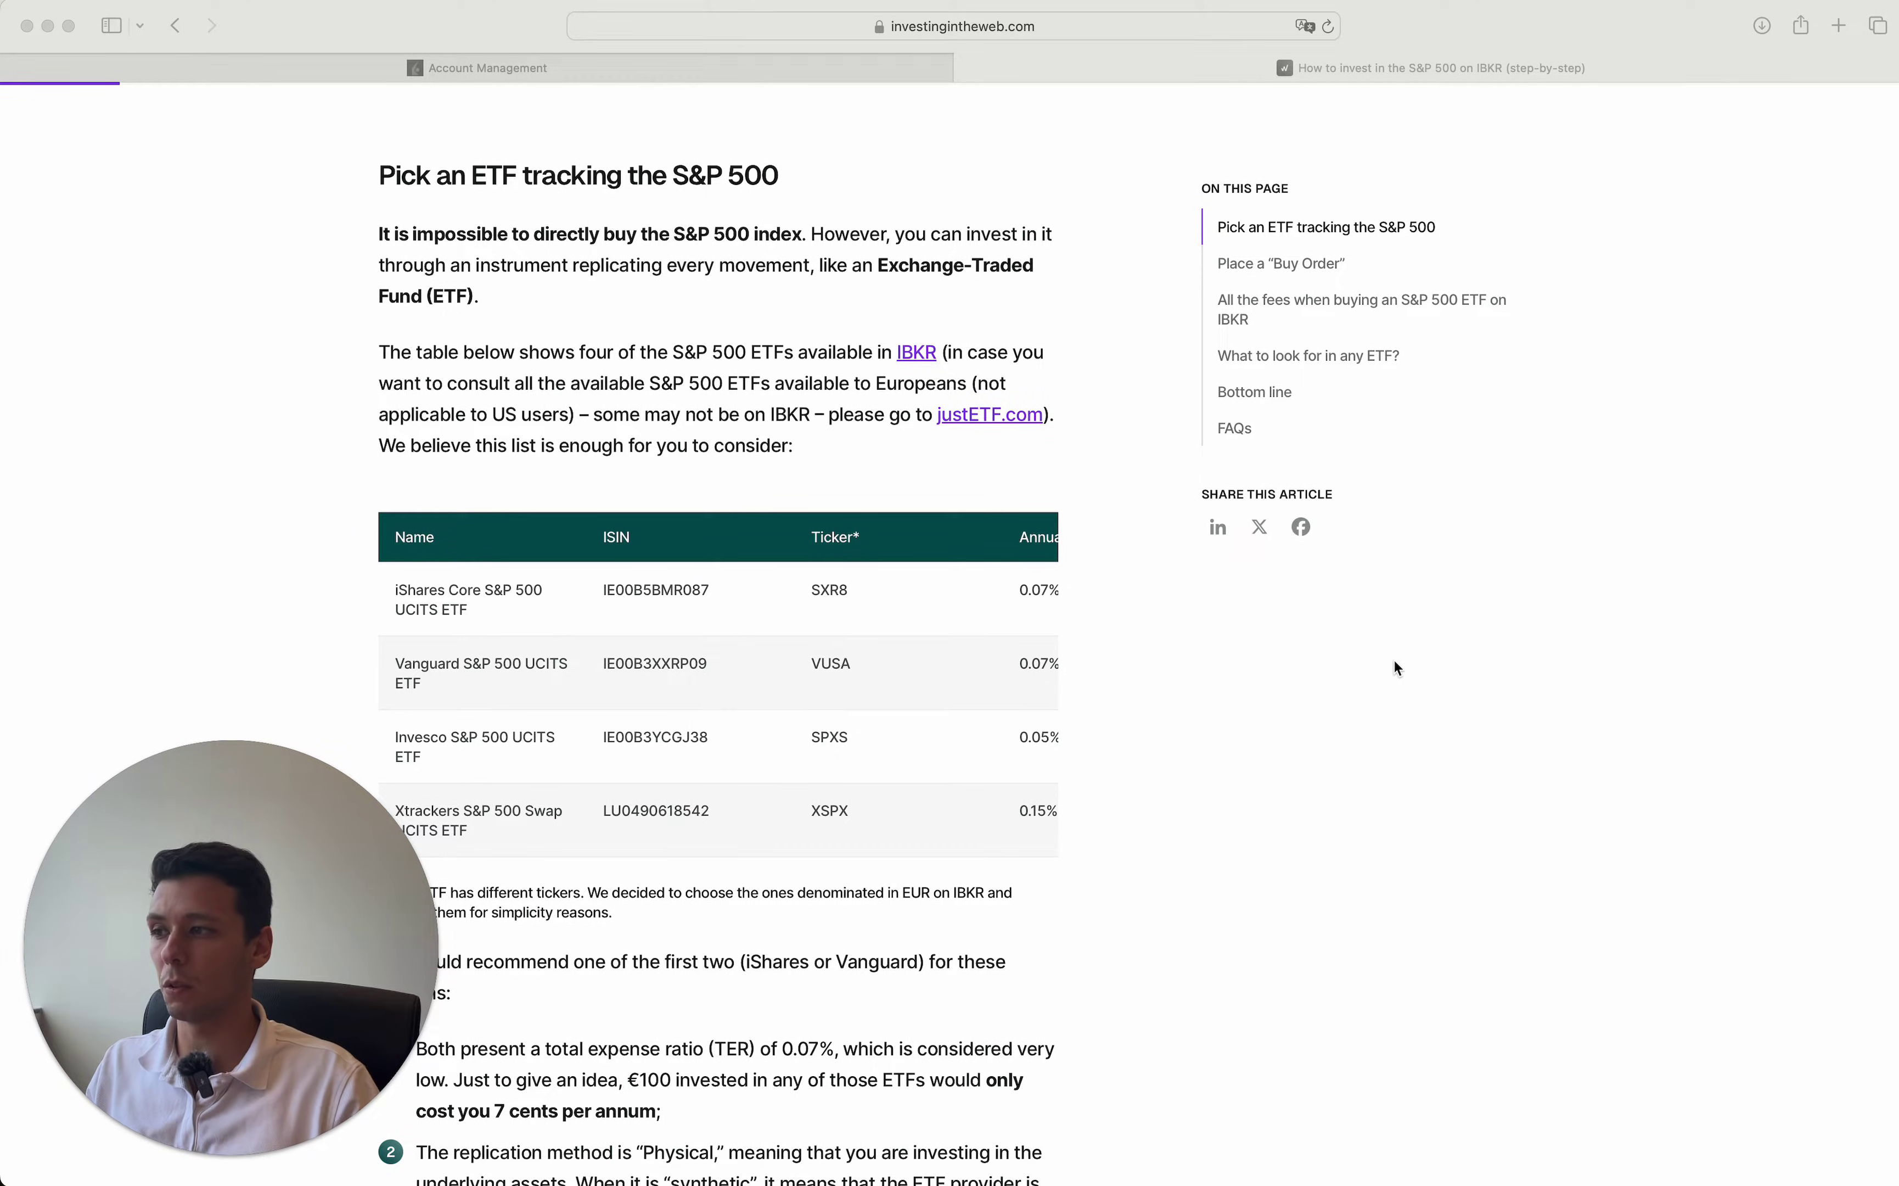
Step: Compare the article's four S&P 500 ETFs by ticker, annual fee, replication method, use of income and fund size
{"action": "scroll", "coordinate": [991, 610], "scroll_direction": "down", "scroll_amount": 3}
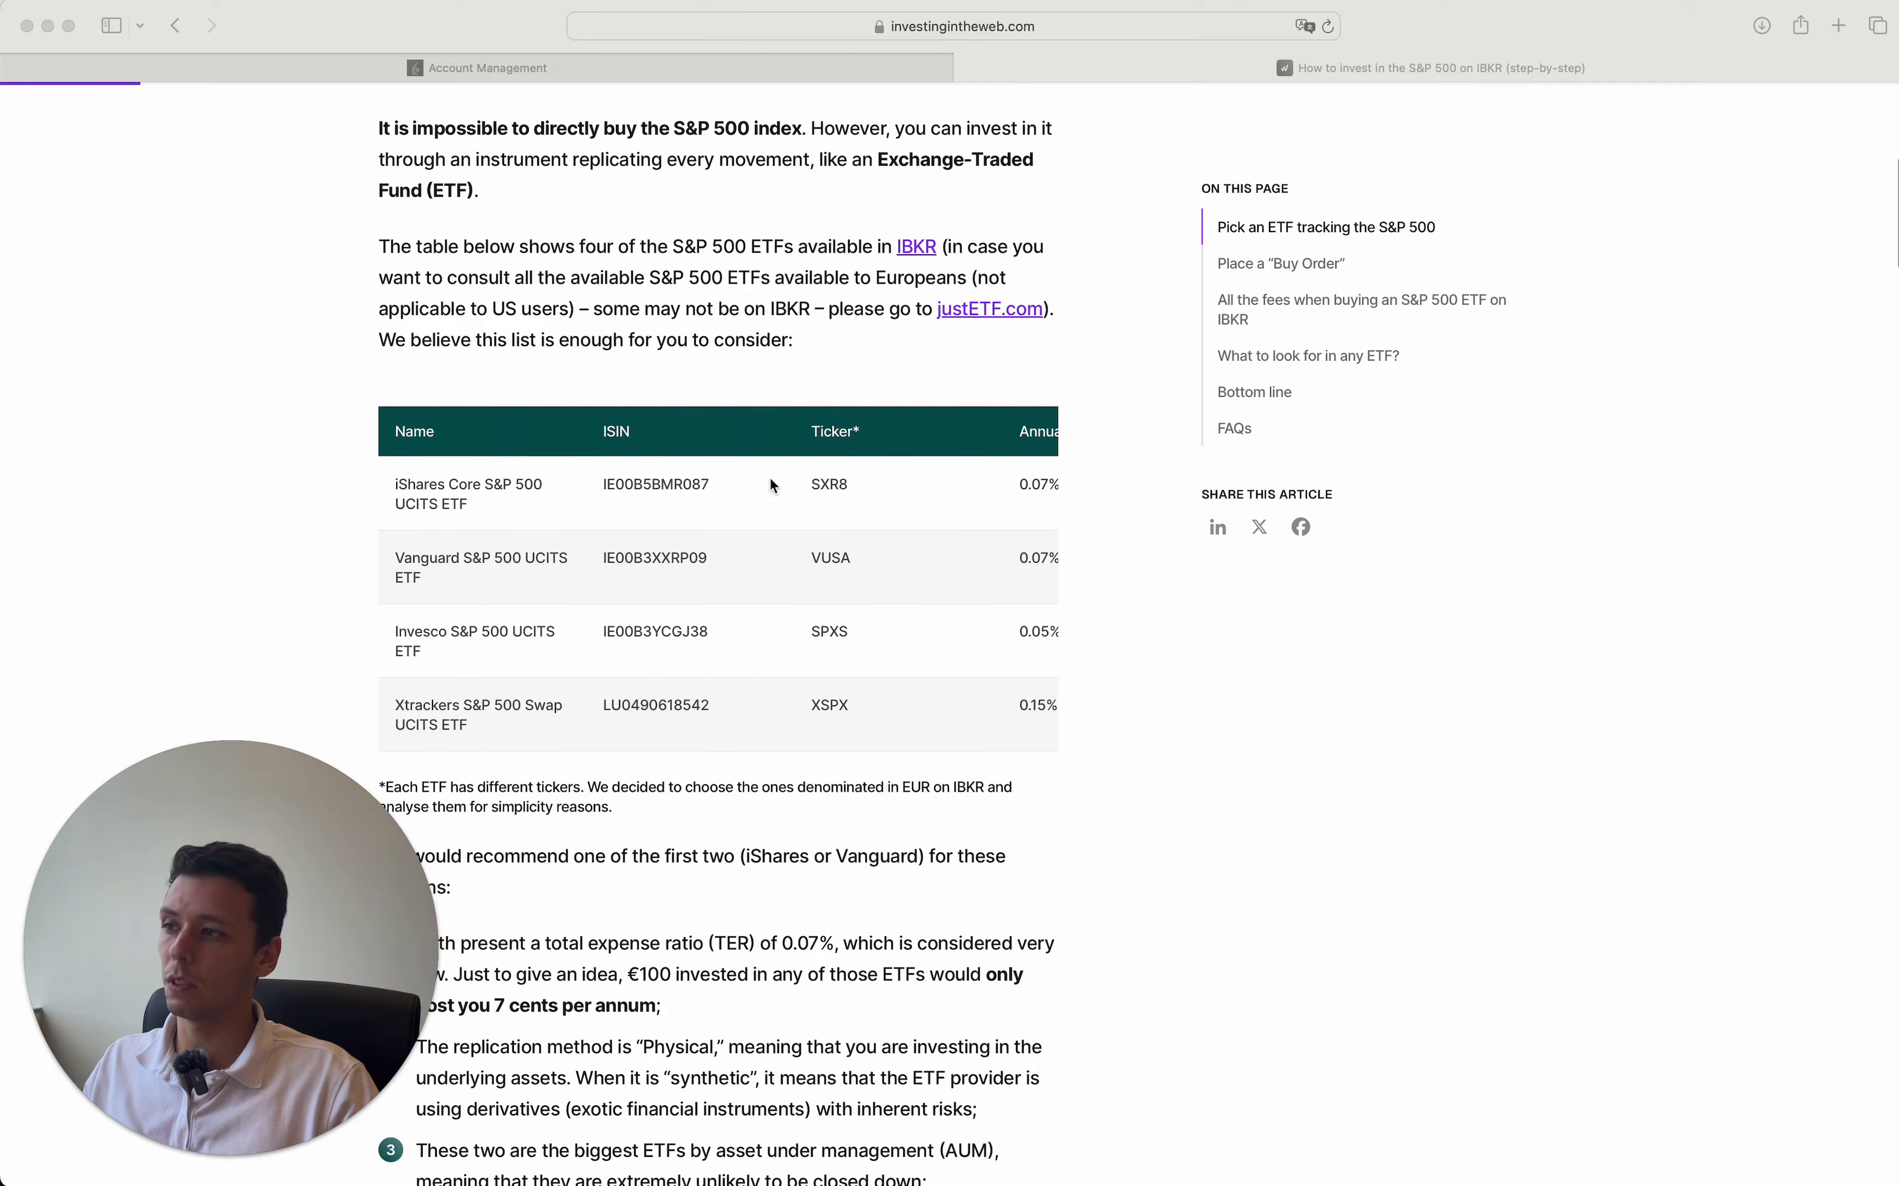
{"action": "scroll", "coordinate": [862, 533], "scroll_direction": "down", "scroll_amount": 1}
{"action": "scroll", "coordinate": [946, 544], "scroll_direction": "right", "scroll_amount": 5}
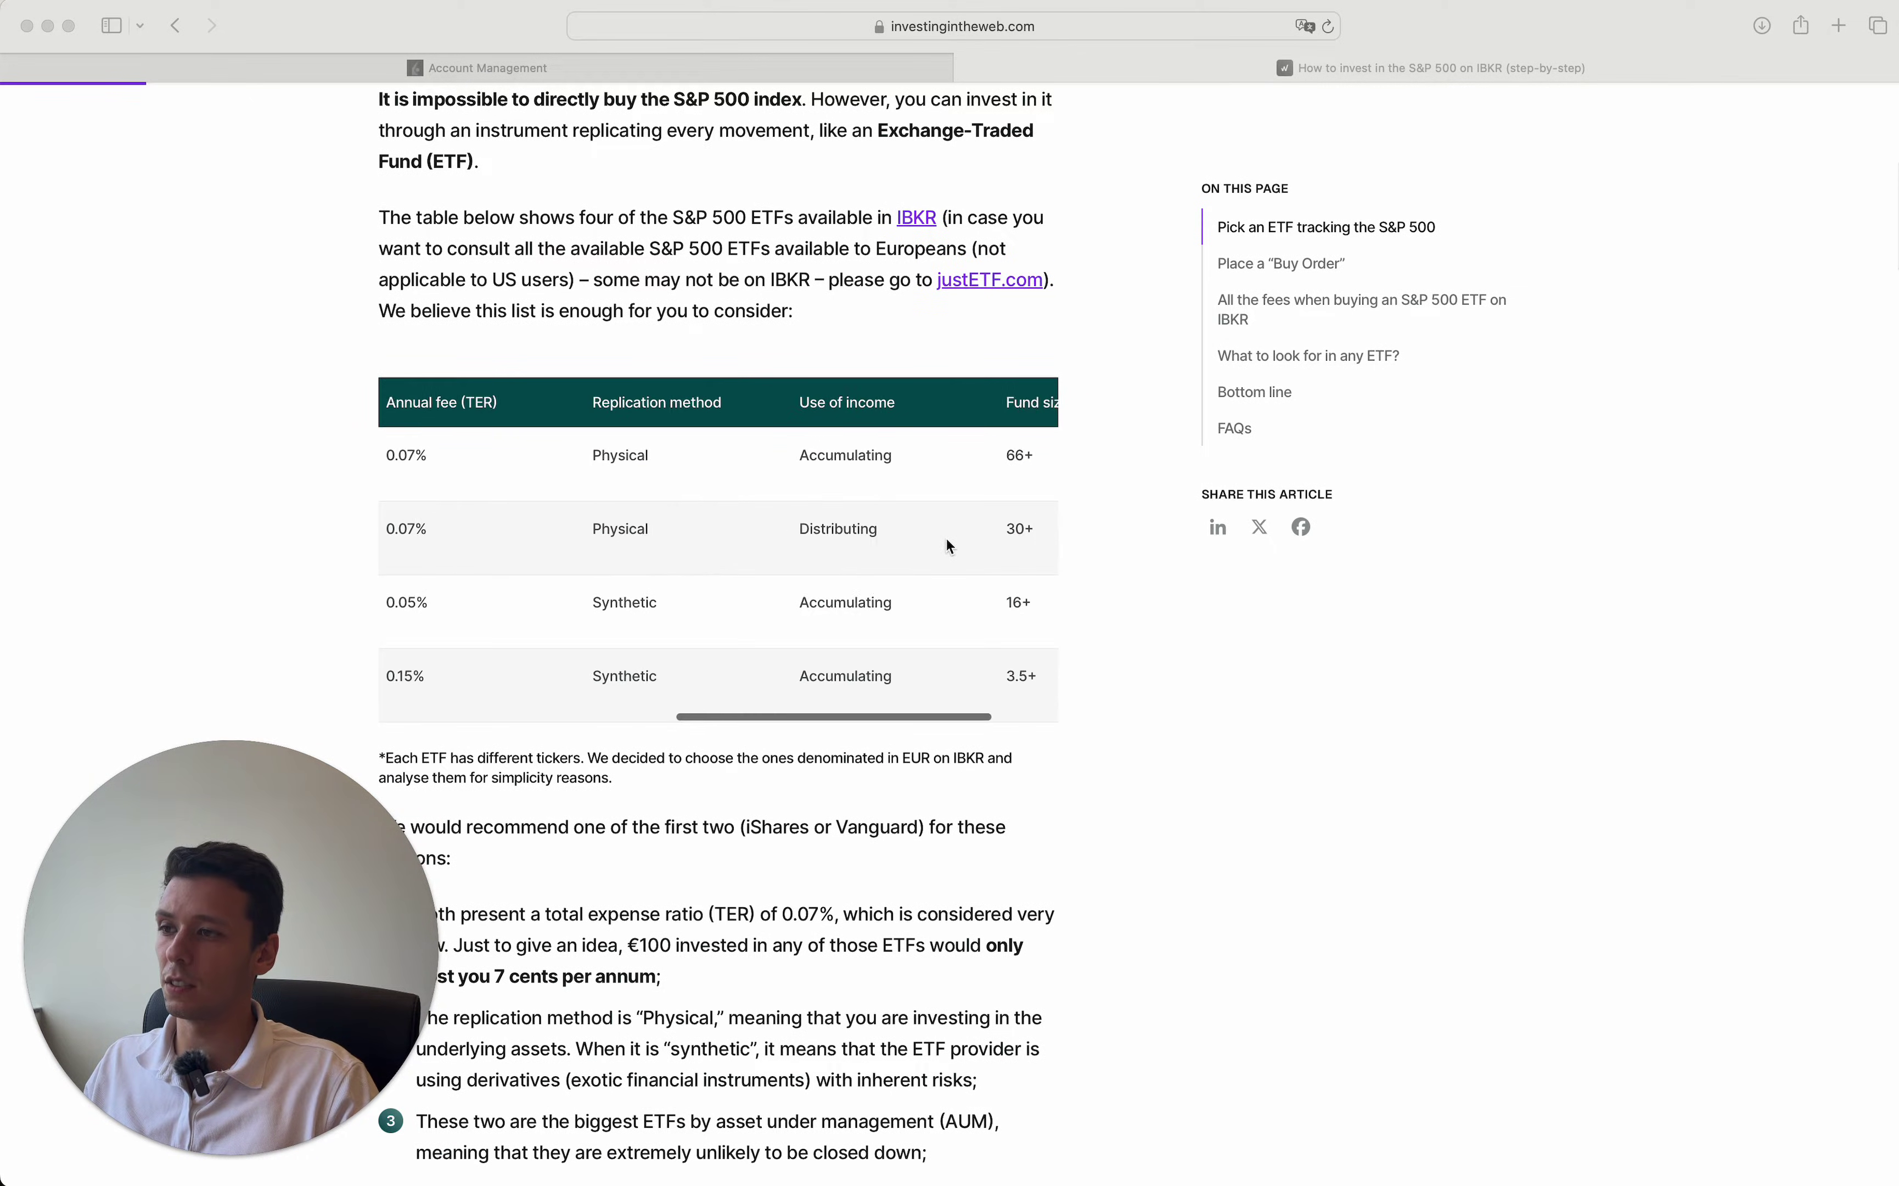
{"action": "scroll", "coordinate": [947, 538], "scroll_direction": "right", "scroll_amount": 2}
{"action": "scroll", "coordinate": [902, 530], "scroll_direction": "left", "scroll_amount": 10}
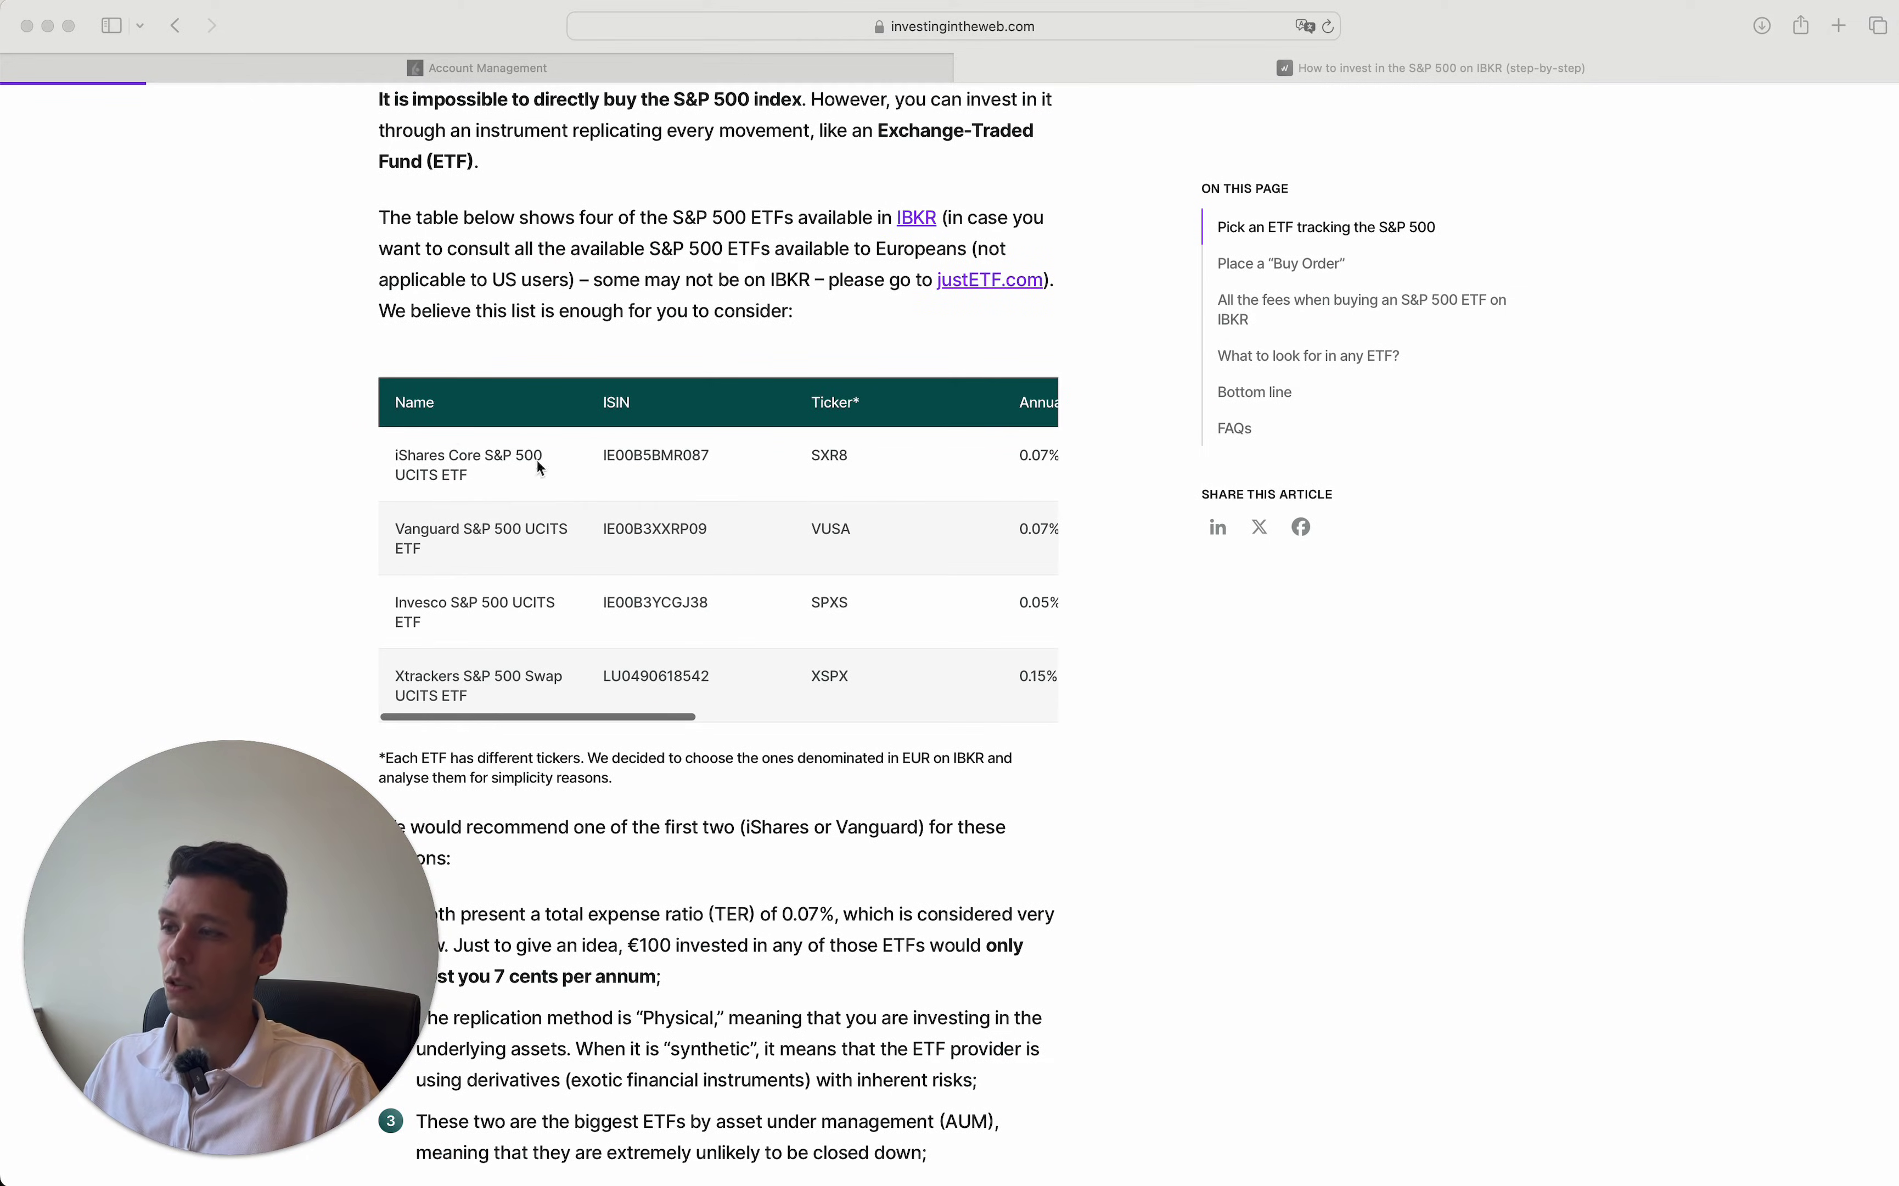
{"action": "scroll", "coordinate": [799, 479], "scroll_direction": "right", "scroll_amount": 5}
{"action": "scroll", "coordinate": [776, 481], "scroll_direction": "left", "scroll_amount": 8}
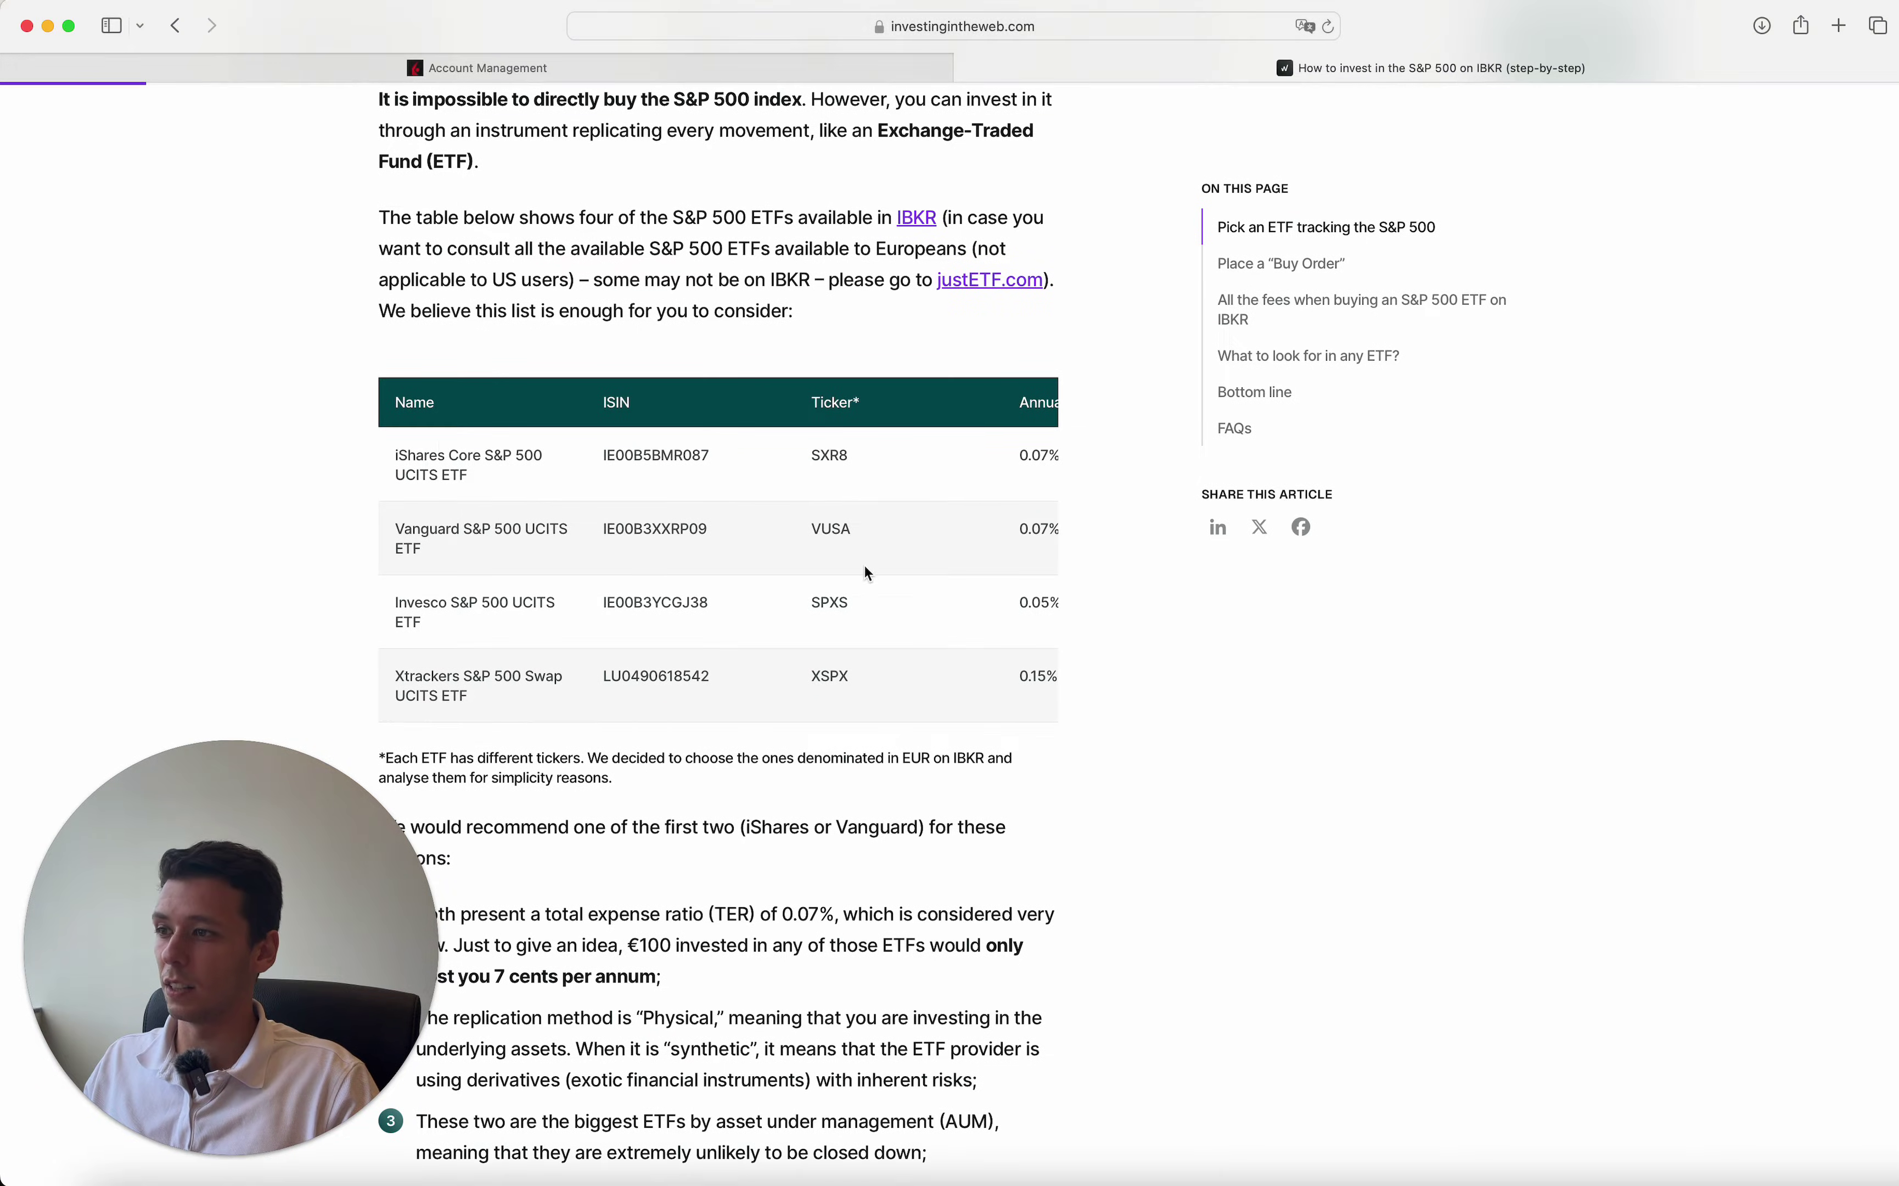
{"action": "scroll", "coordinate": [870, 562], "scroll_direction": "right", "scroll_amount": 5}
{"action": "scroll", "coordinate": [878, 567], "scroll_direction": "right", "scroll_amount": 2}
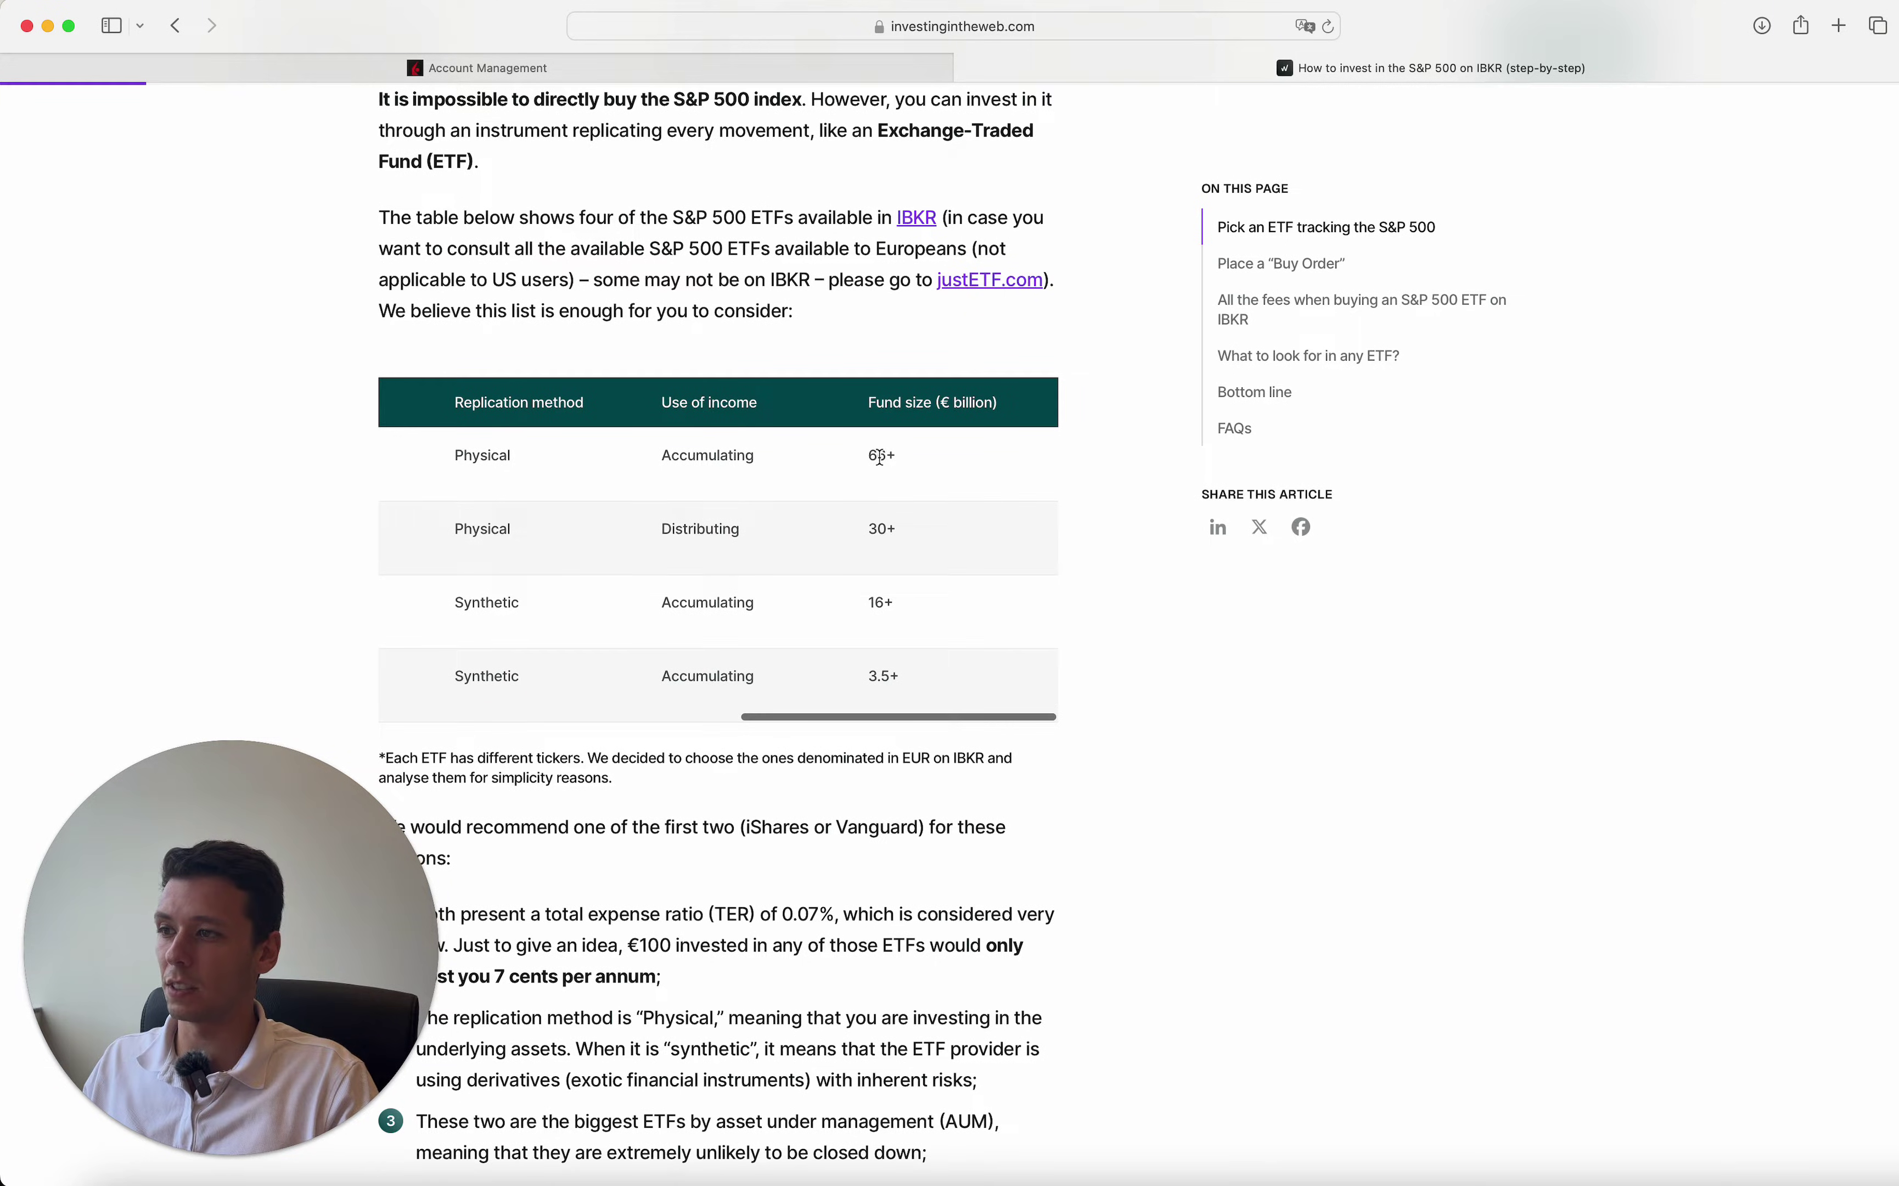
{"action": "scroll", "coordinate": [873, 471], "scroll_direction": "left", "scroll_amount": 3}
{"action": "scroll", "coordinate": [874, 466], "scroll_direction": "right", "scroll_amount": 3}
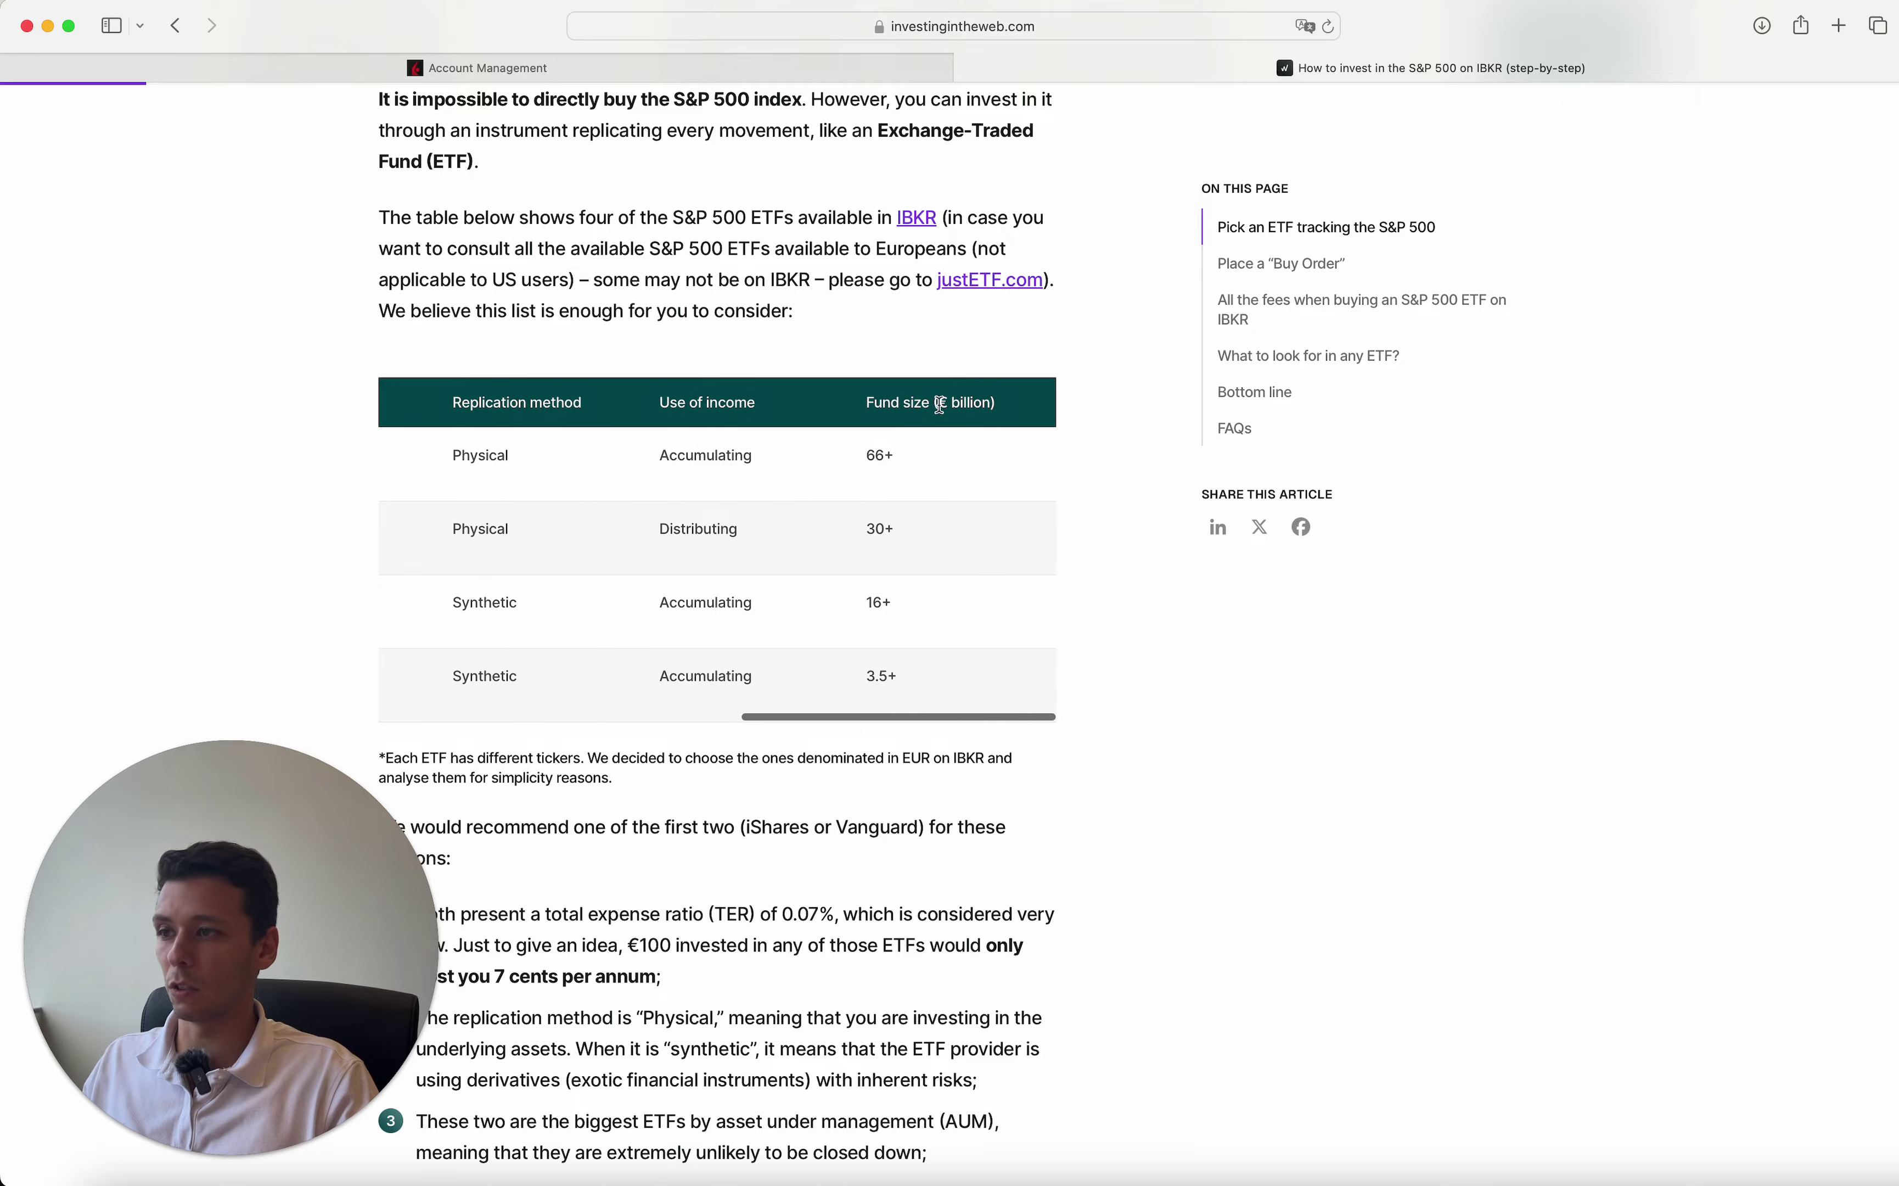
{"action": "scroll", "coordinate": [860, 505], "scroll_direction": "left", "scroll_amount": 5}
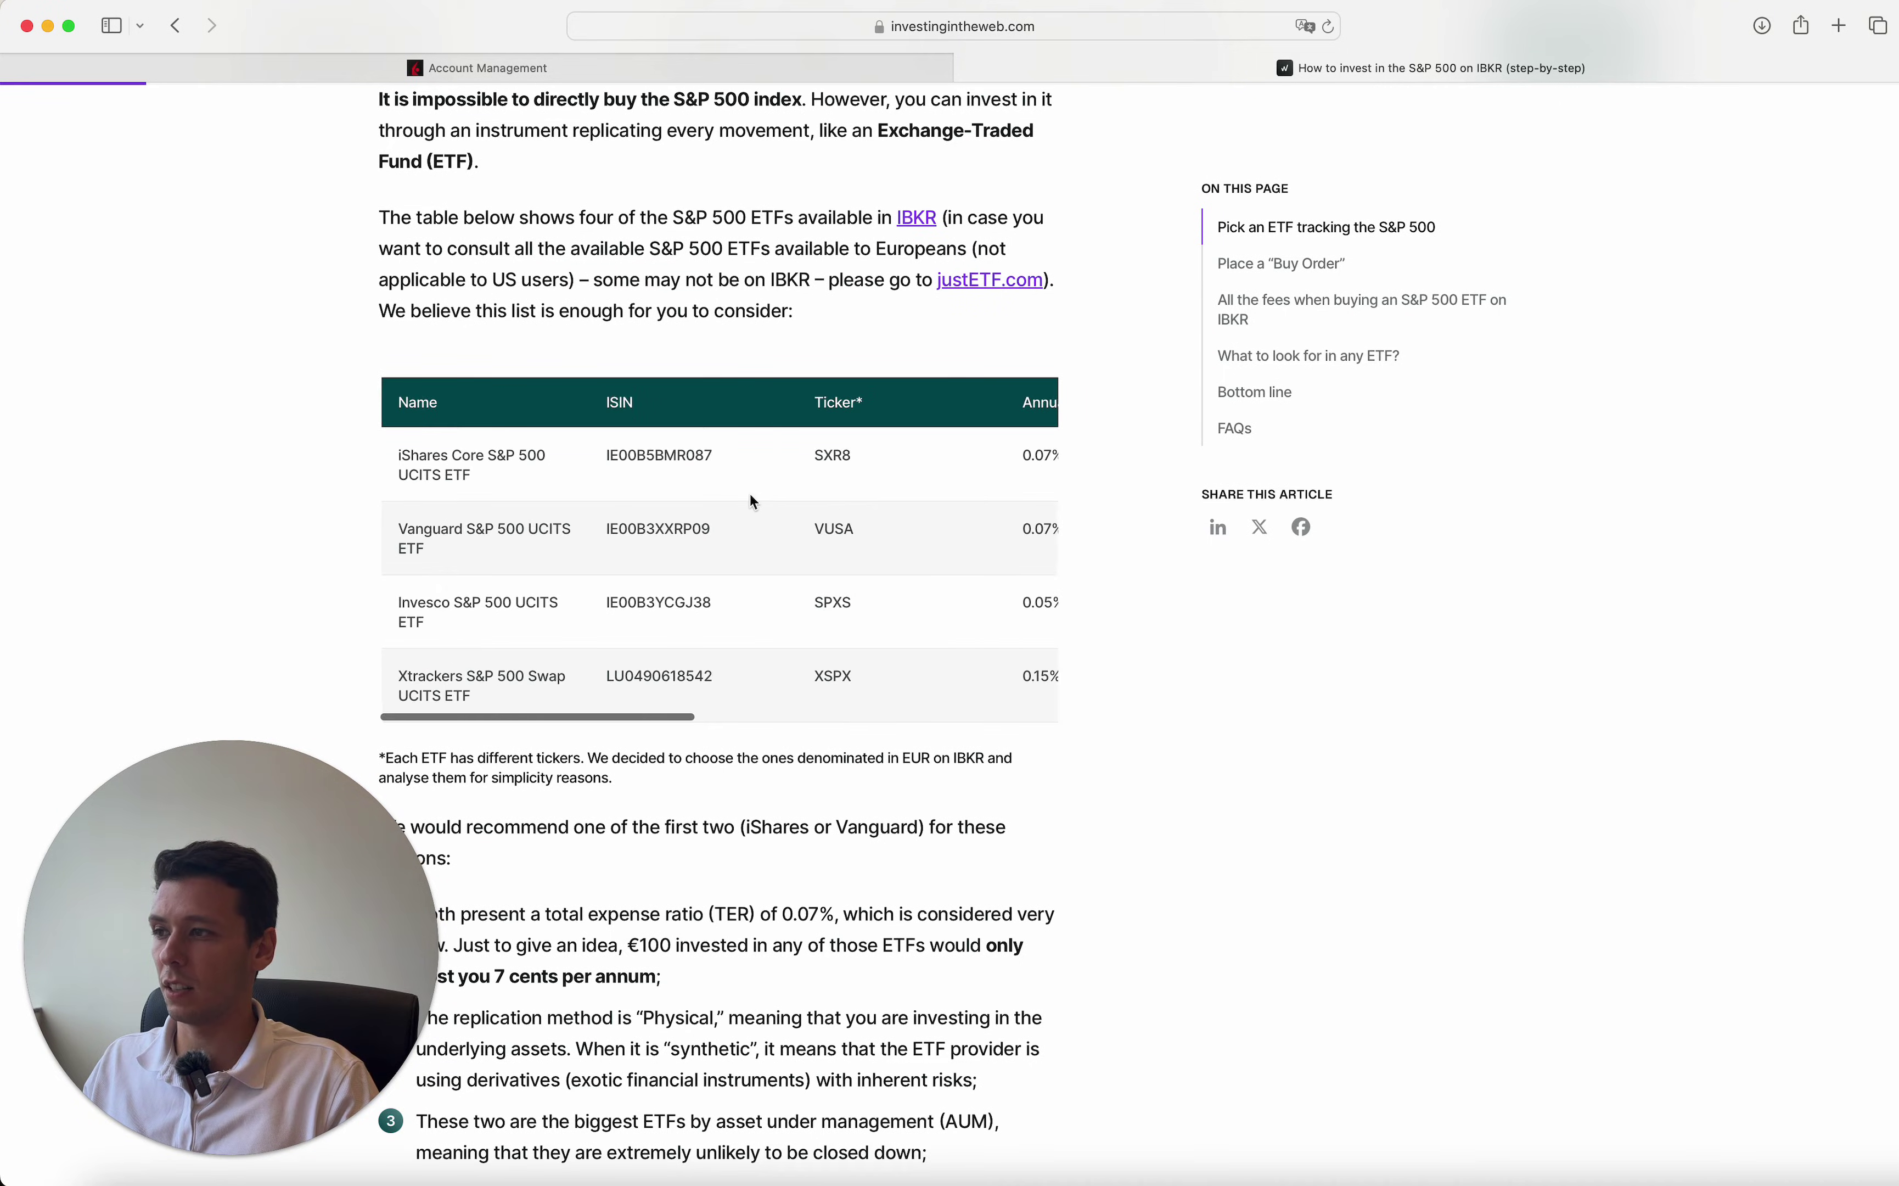
Step: Read the article's reasons for recommending the iShares and Vanguard ETFs, and return to the ETF table
{"action": "scroll", "coordinate": [330, 459], "scroll_direction": "down", "scroll_amount": 2}
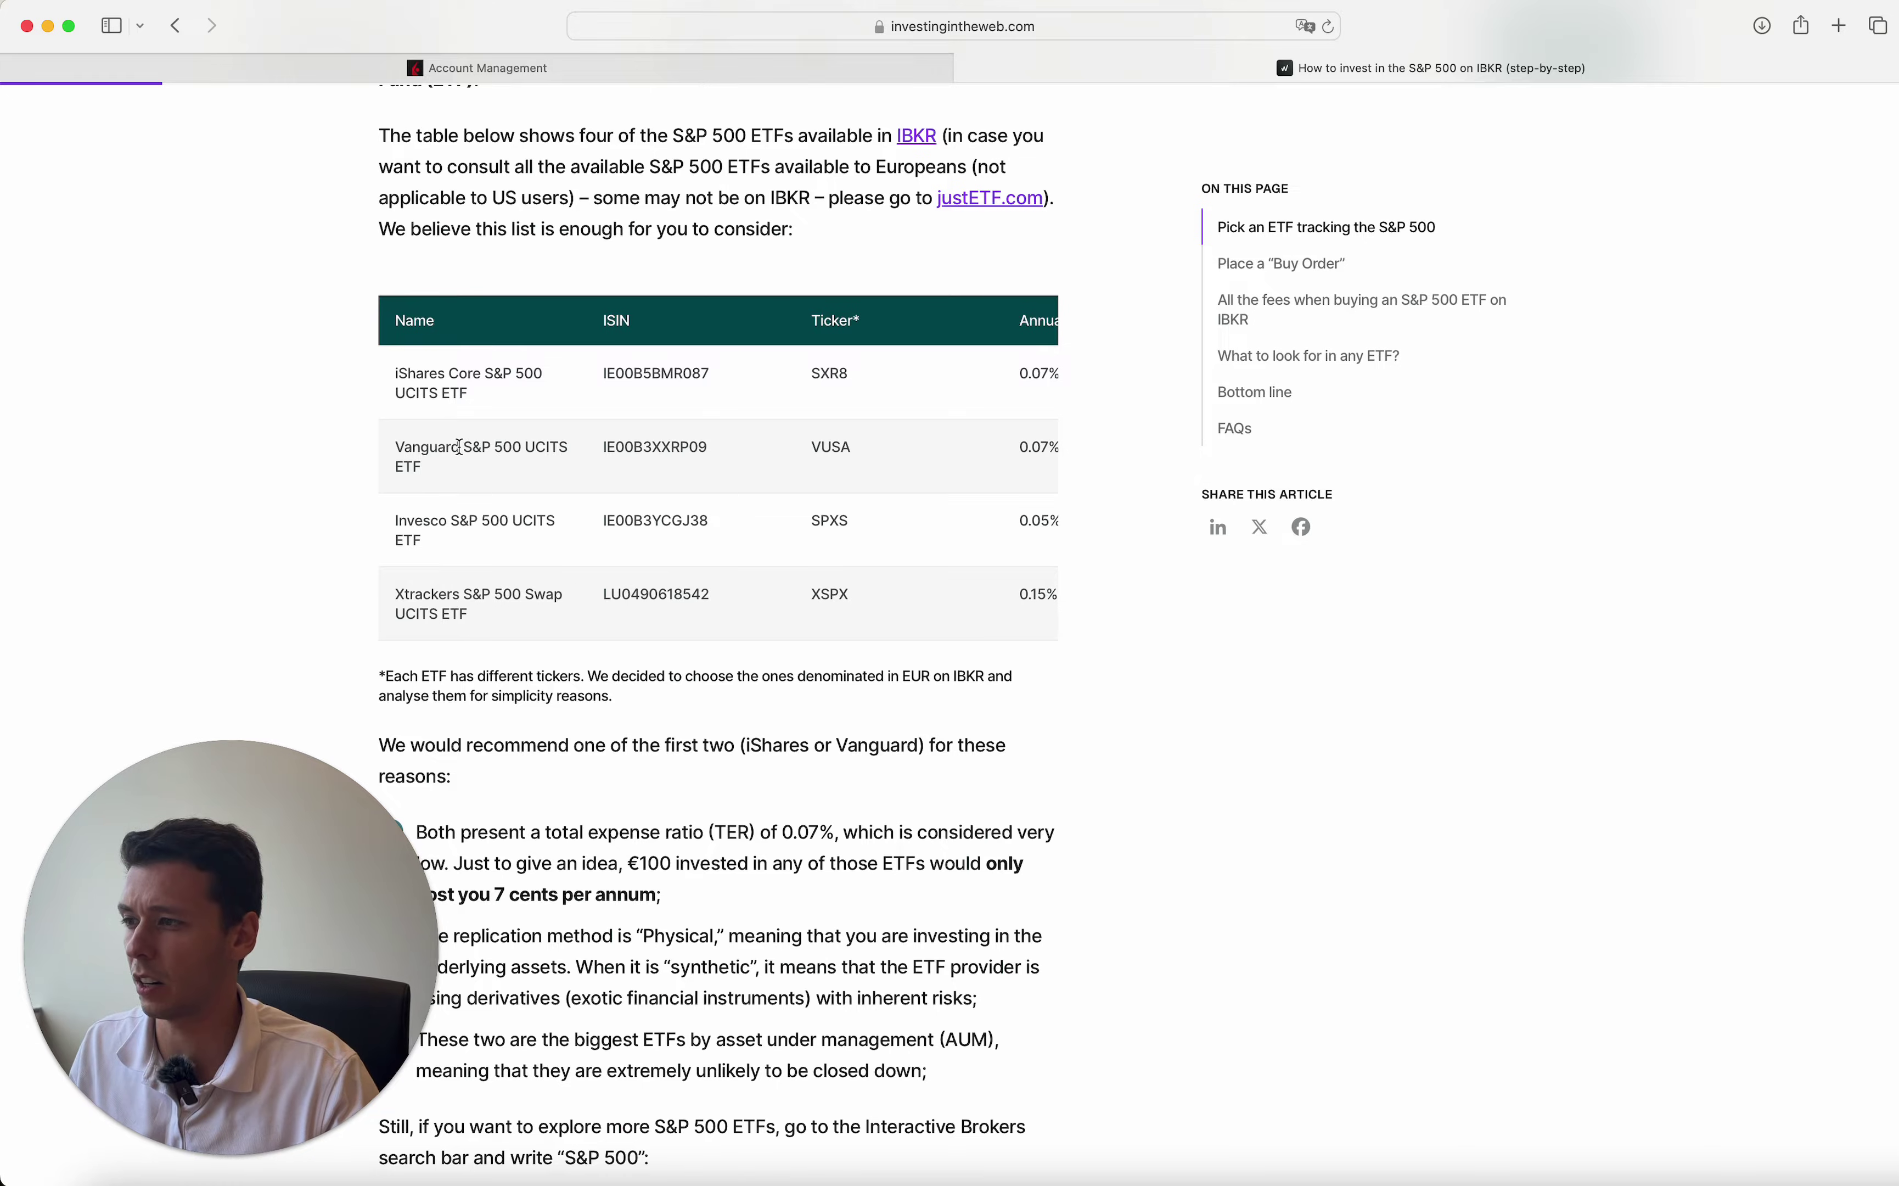
{"action": "scroll", "coordinate": [798, 610], "scroll_direction": "down", "scroll_amount": 4}
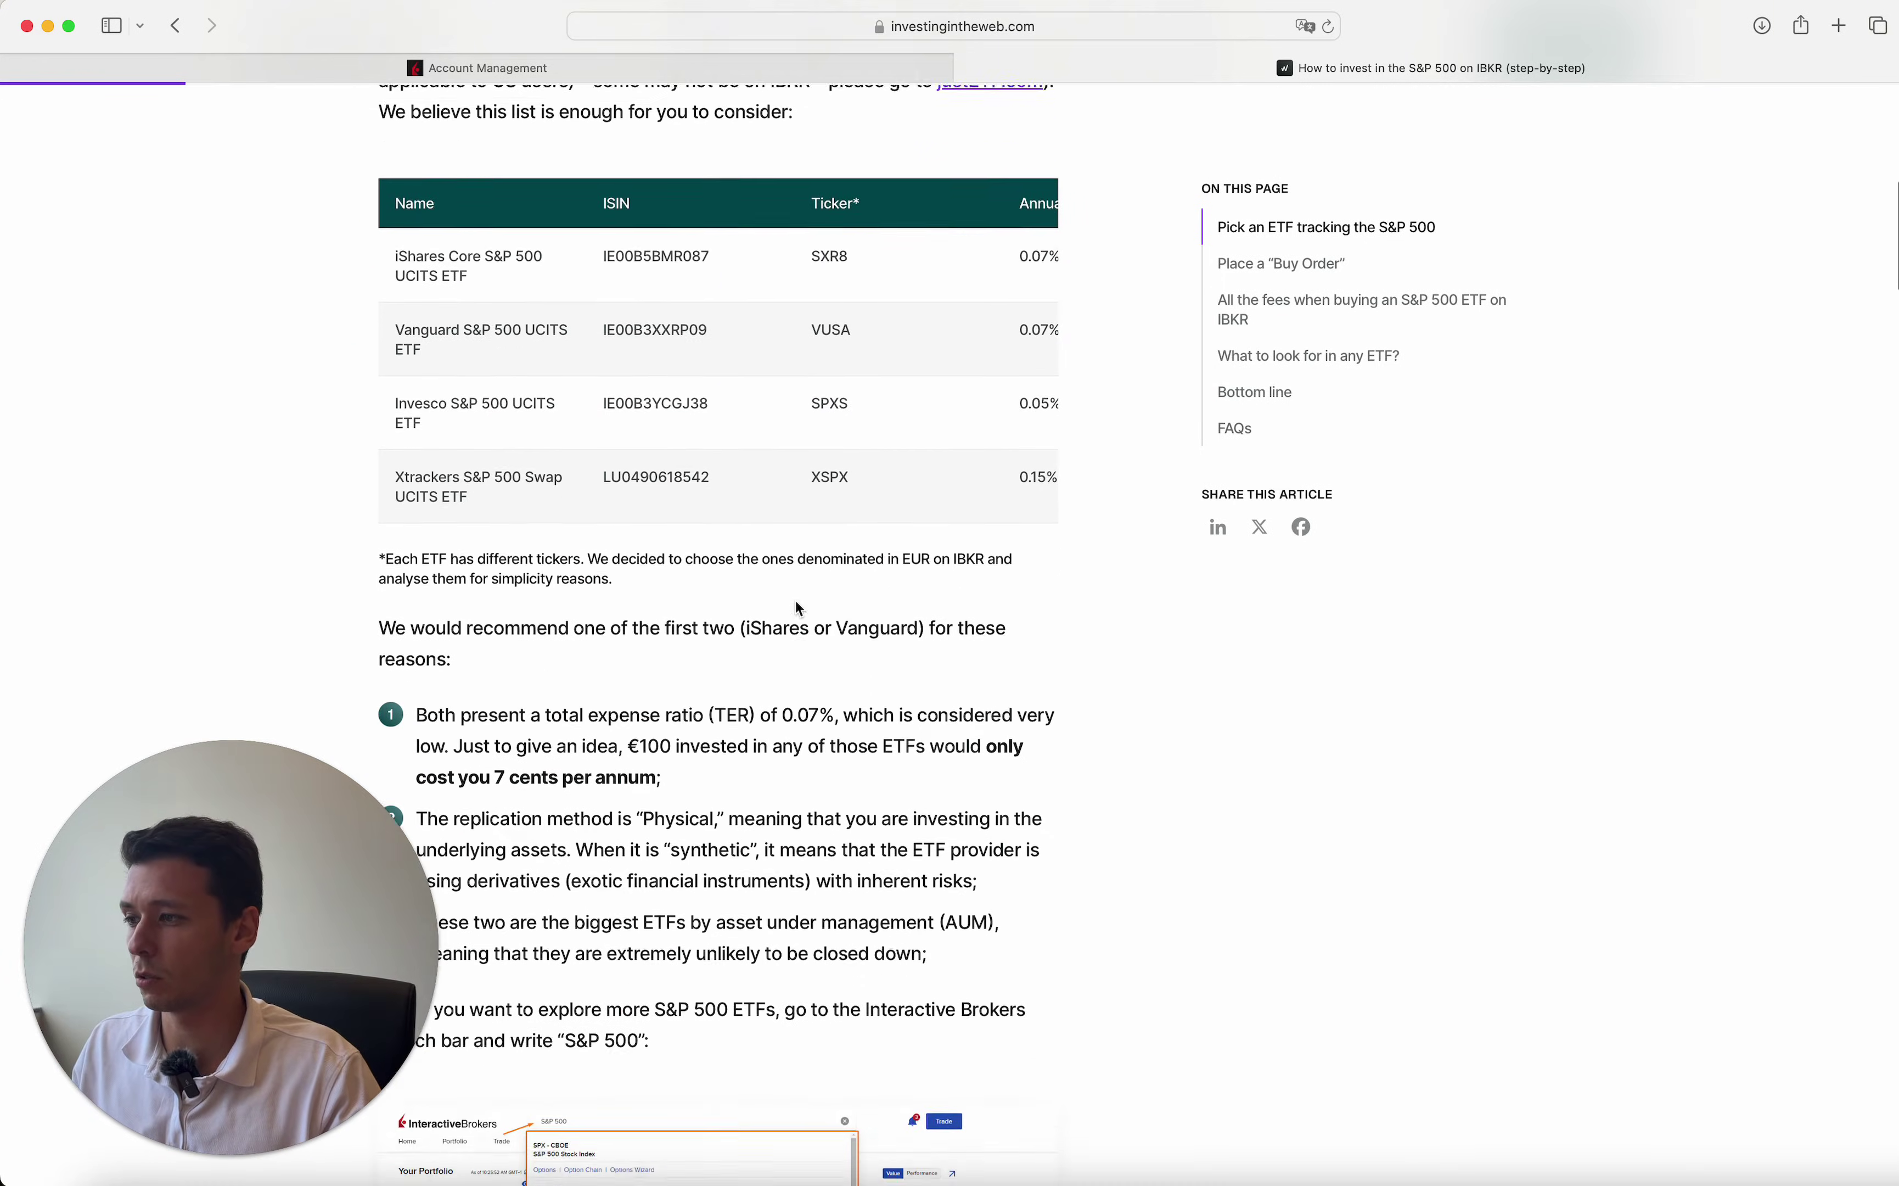
{"action": "scroll", "coordinate": [792, 610], "scroll_direction": "down", "scroll_amount": 2}
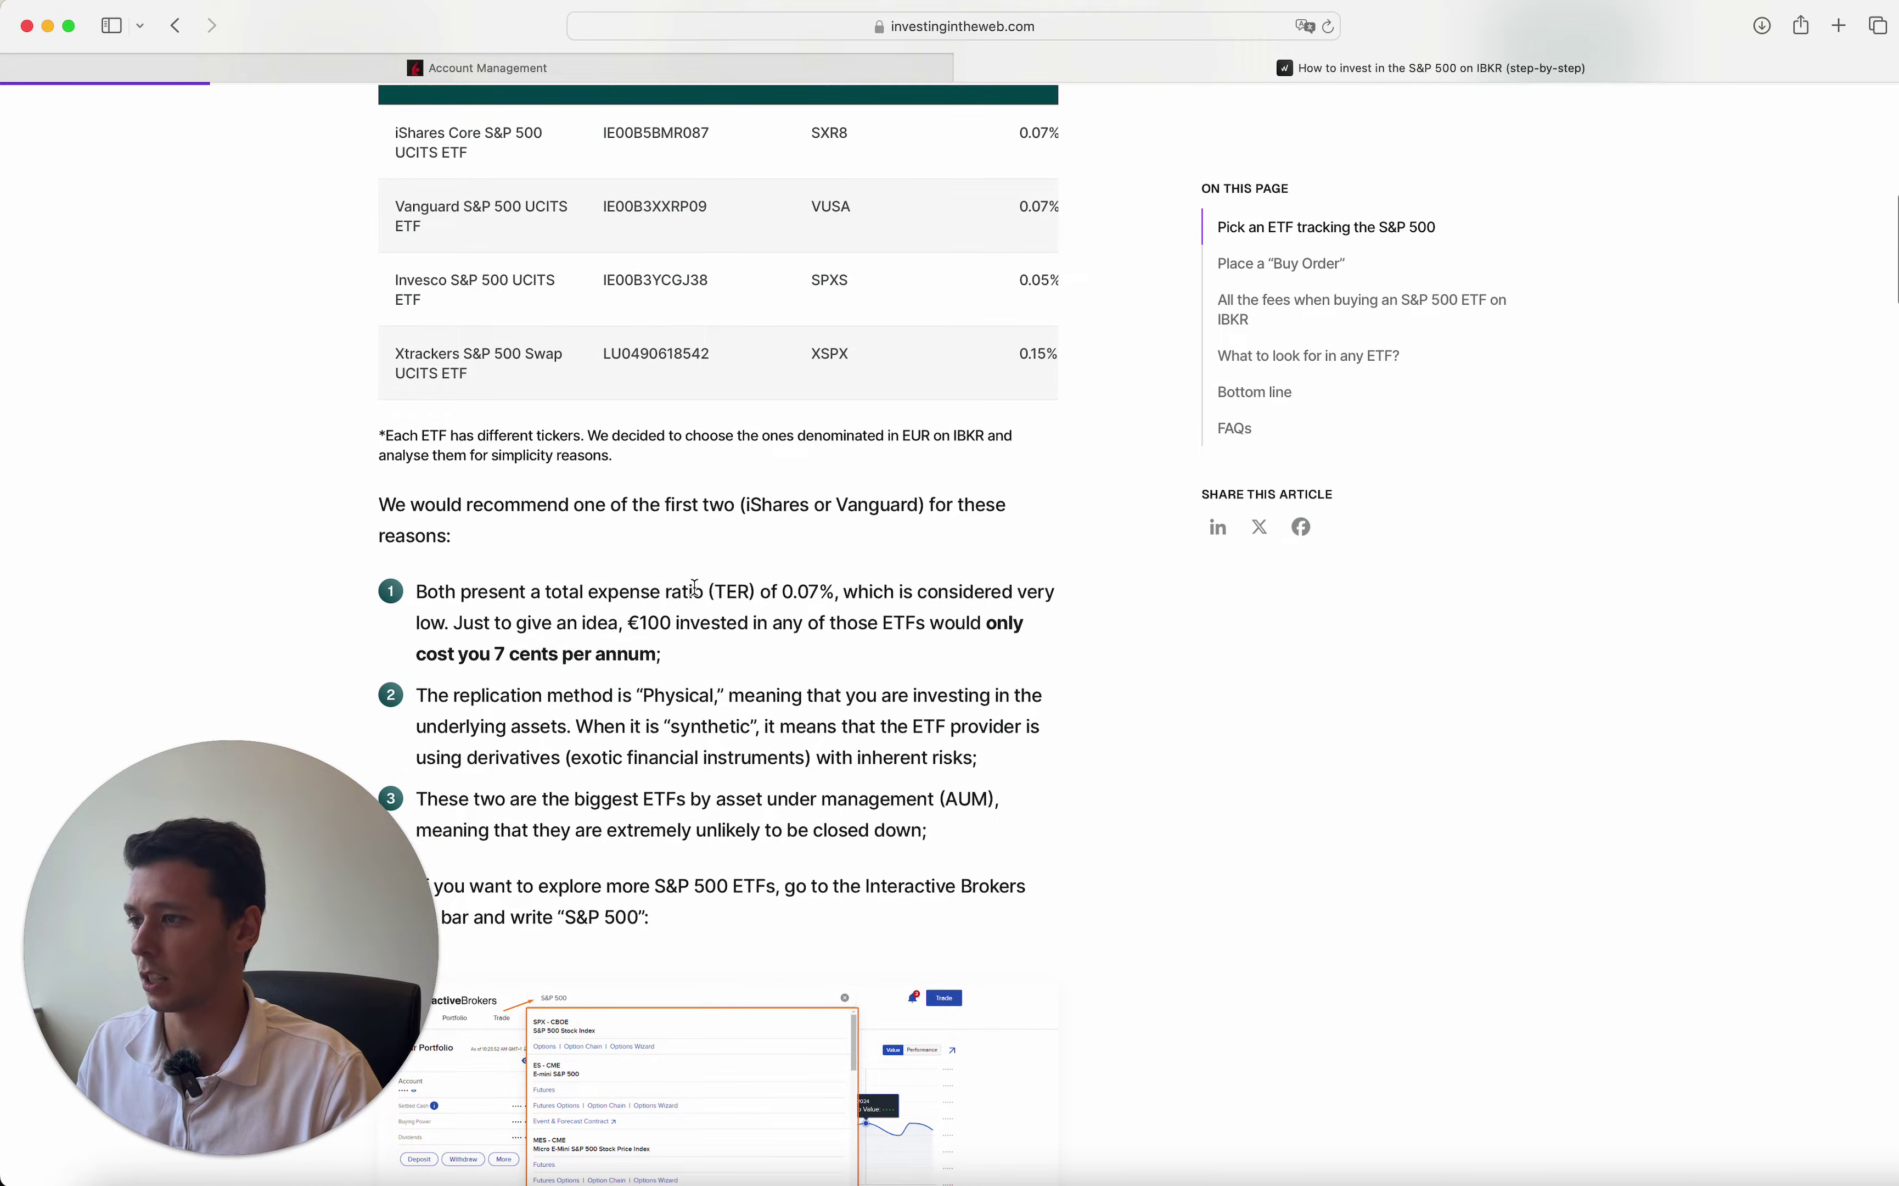
{"action": "scroll", "coordinate": [696, 596], "scroll_direction": "down", "scroll_amount": 3}
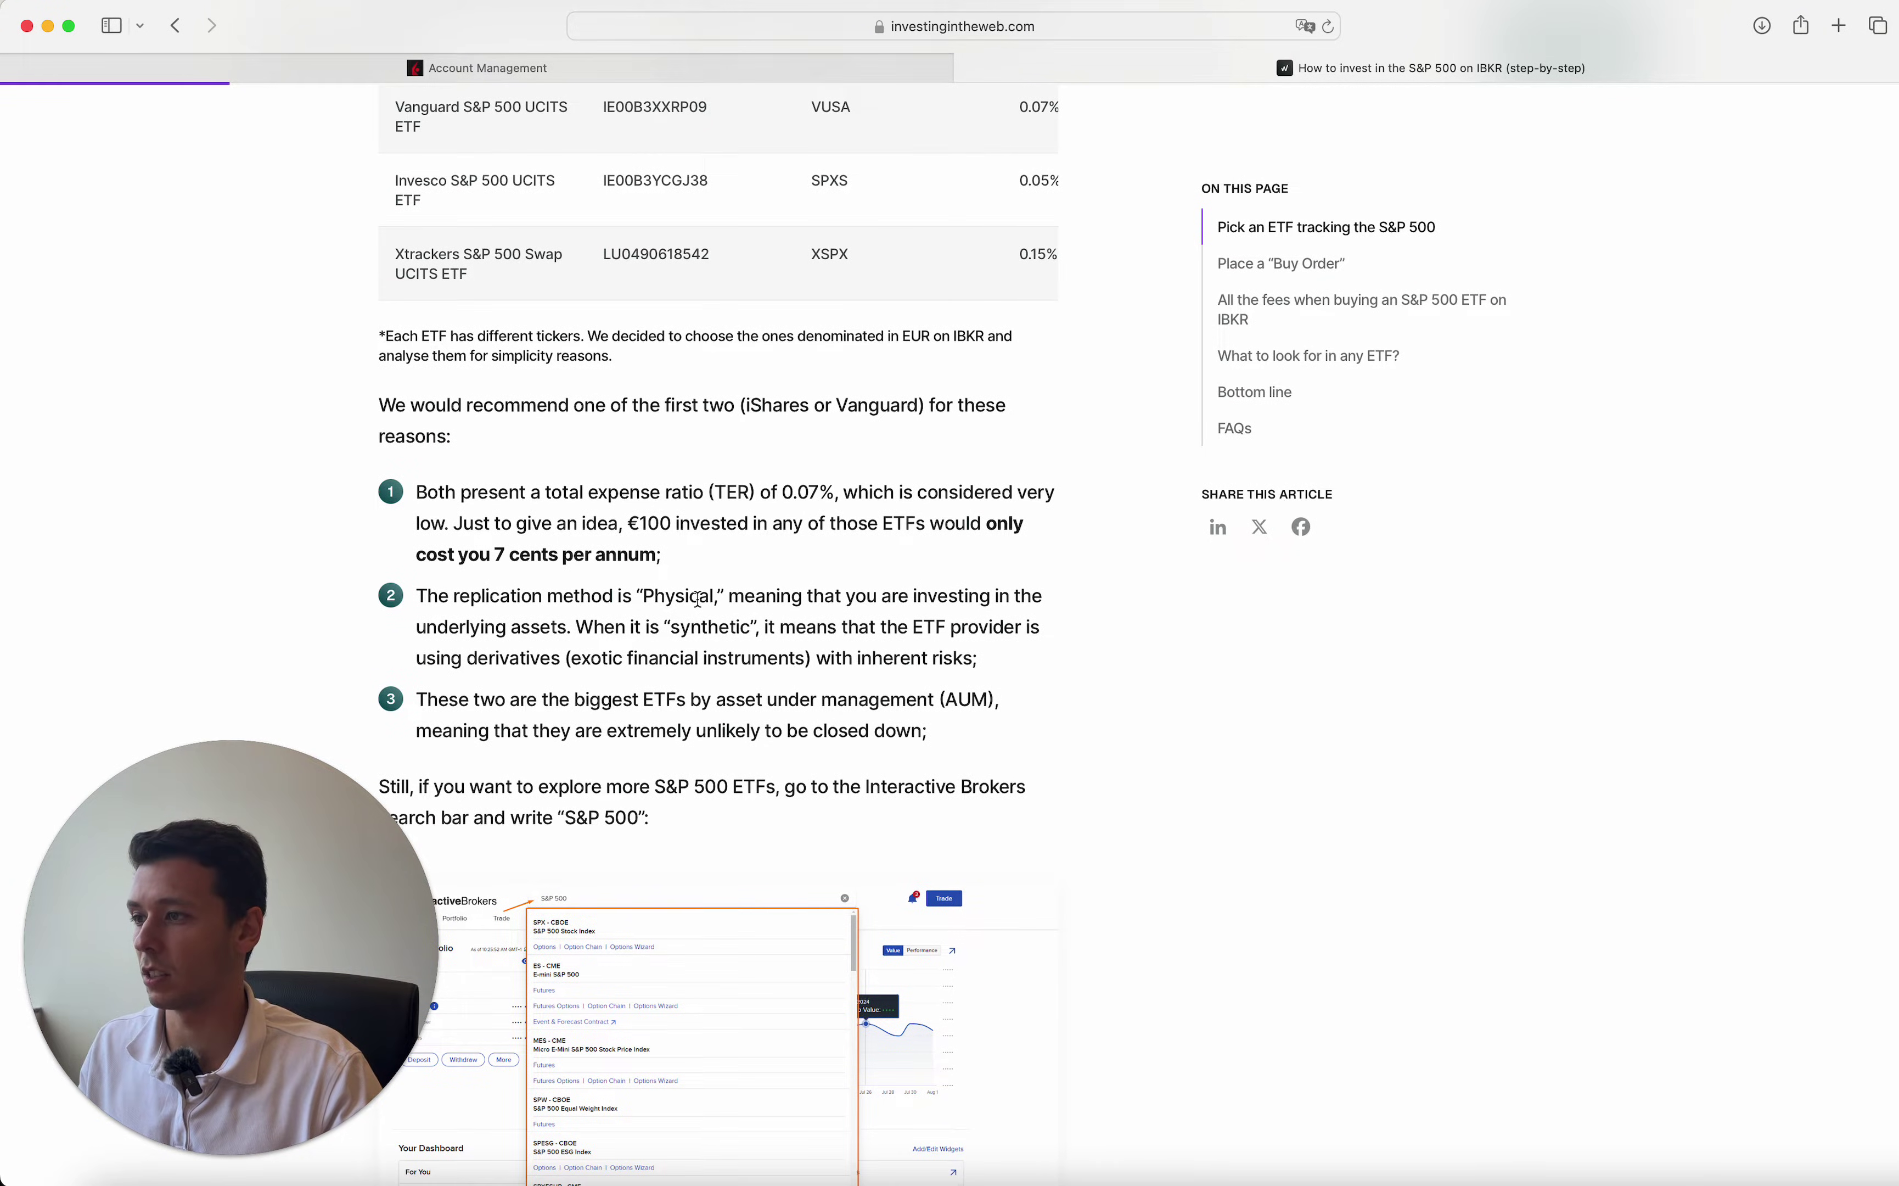
{"action": "scroll", "coordinate": [699, 600], "scroll_direction": "down", "scroll_amount": 2}
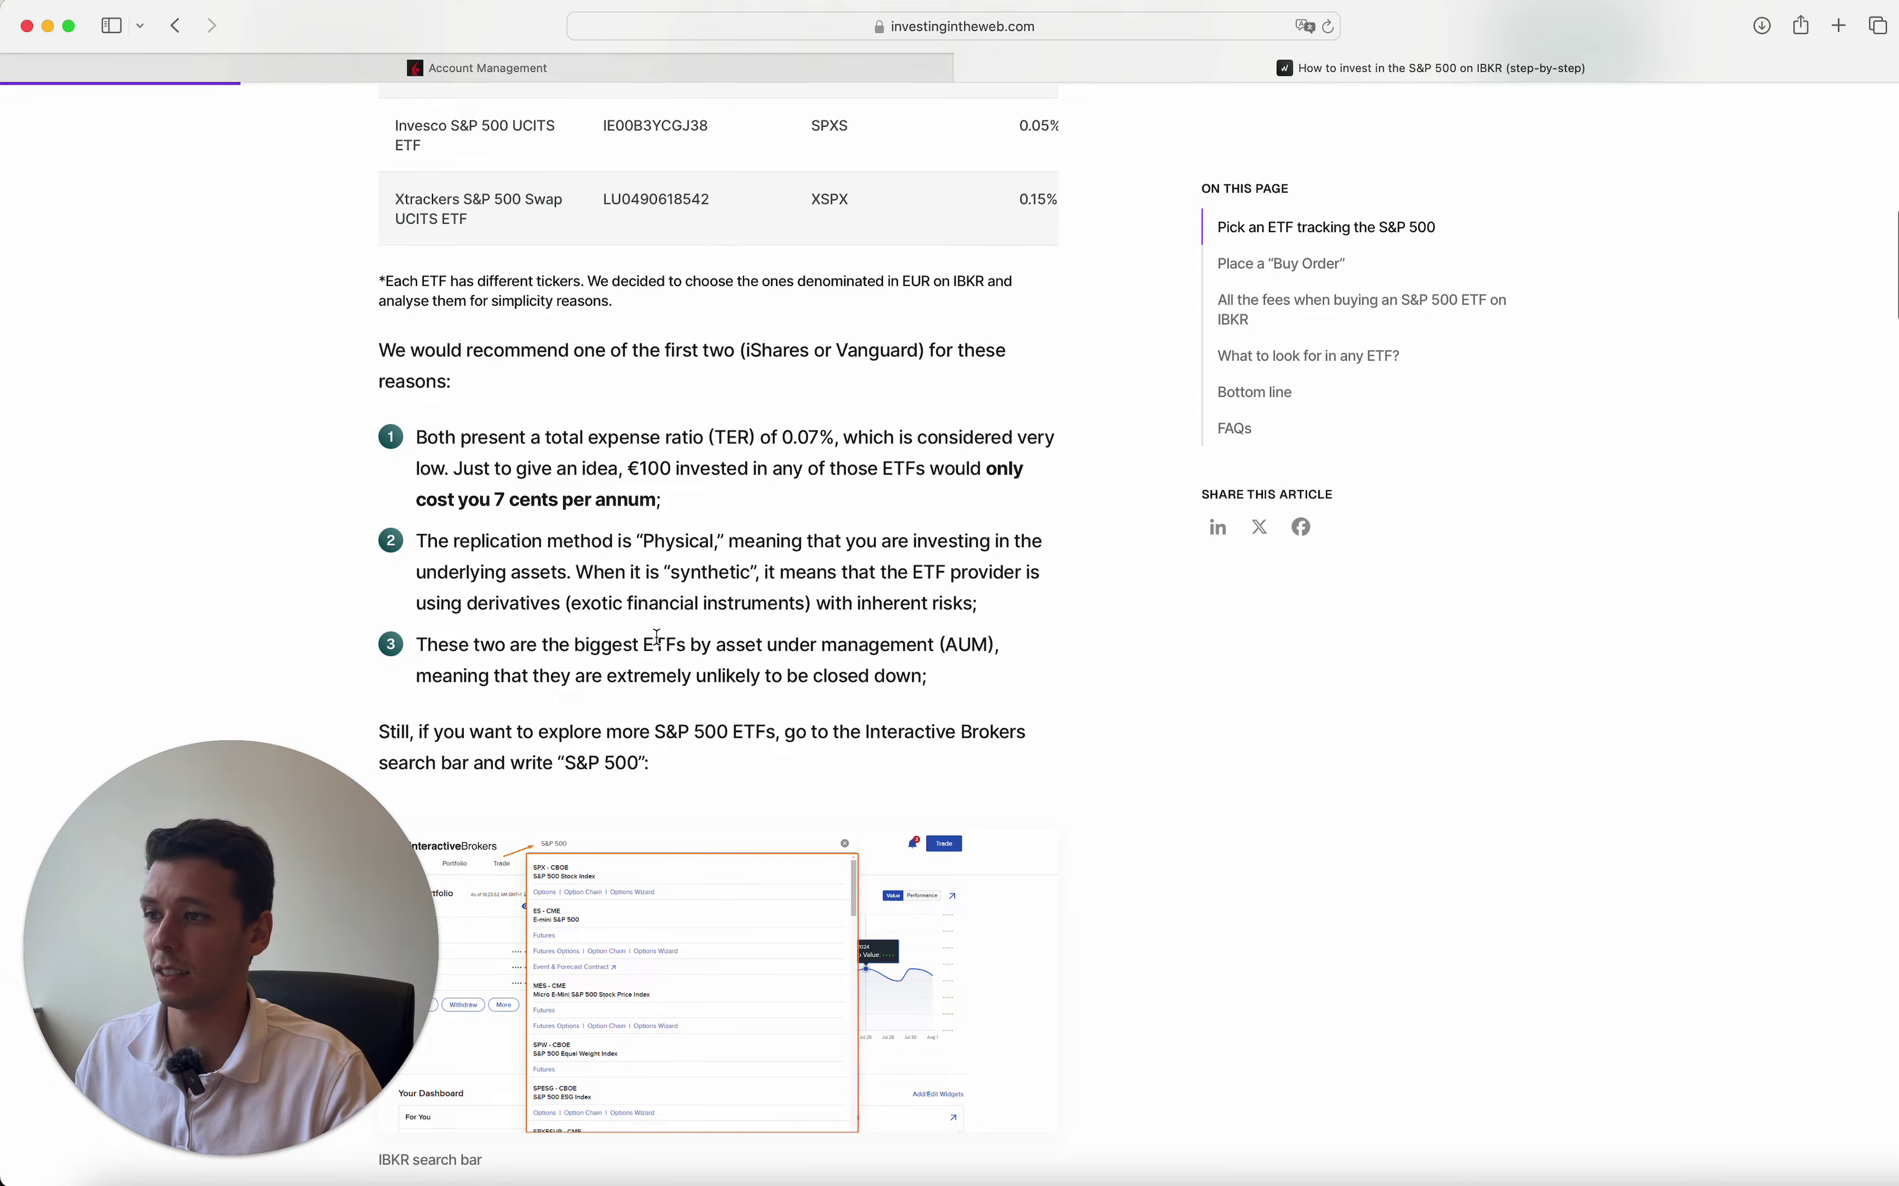
{"action": "scroll", "coordinate": [681, 637], "scroll_direction": "up", "scroll_amount": 10}
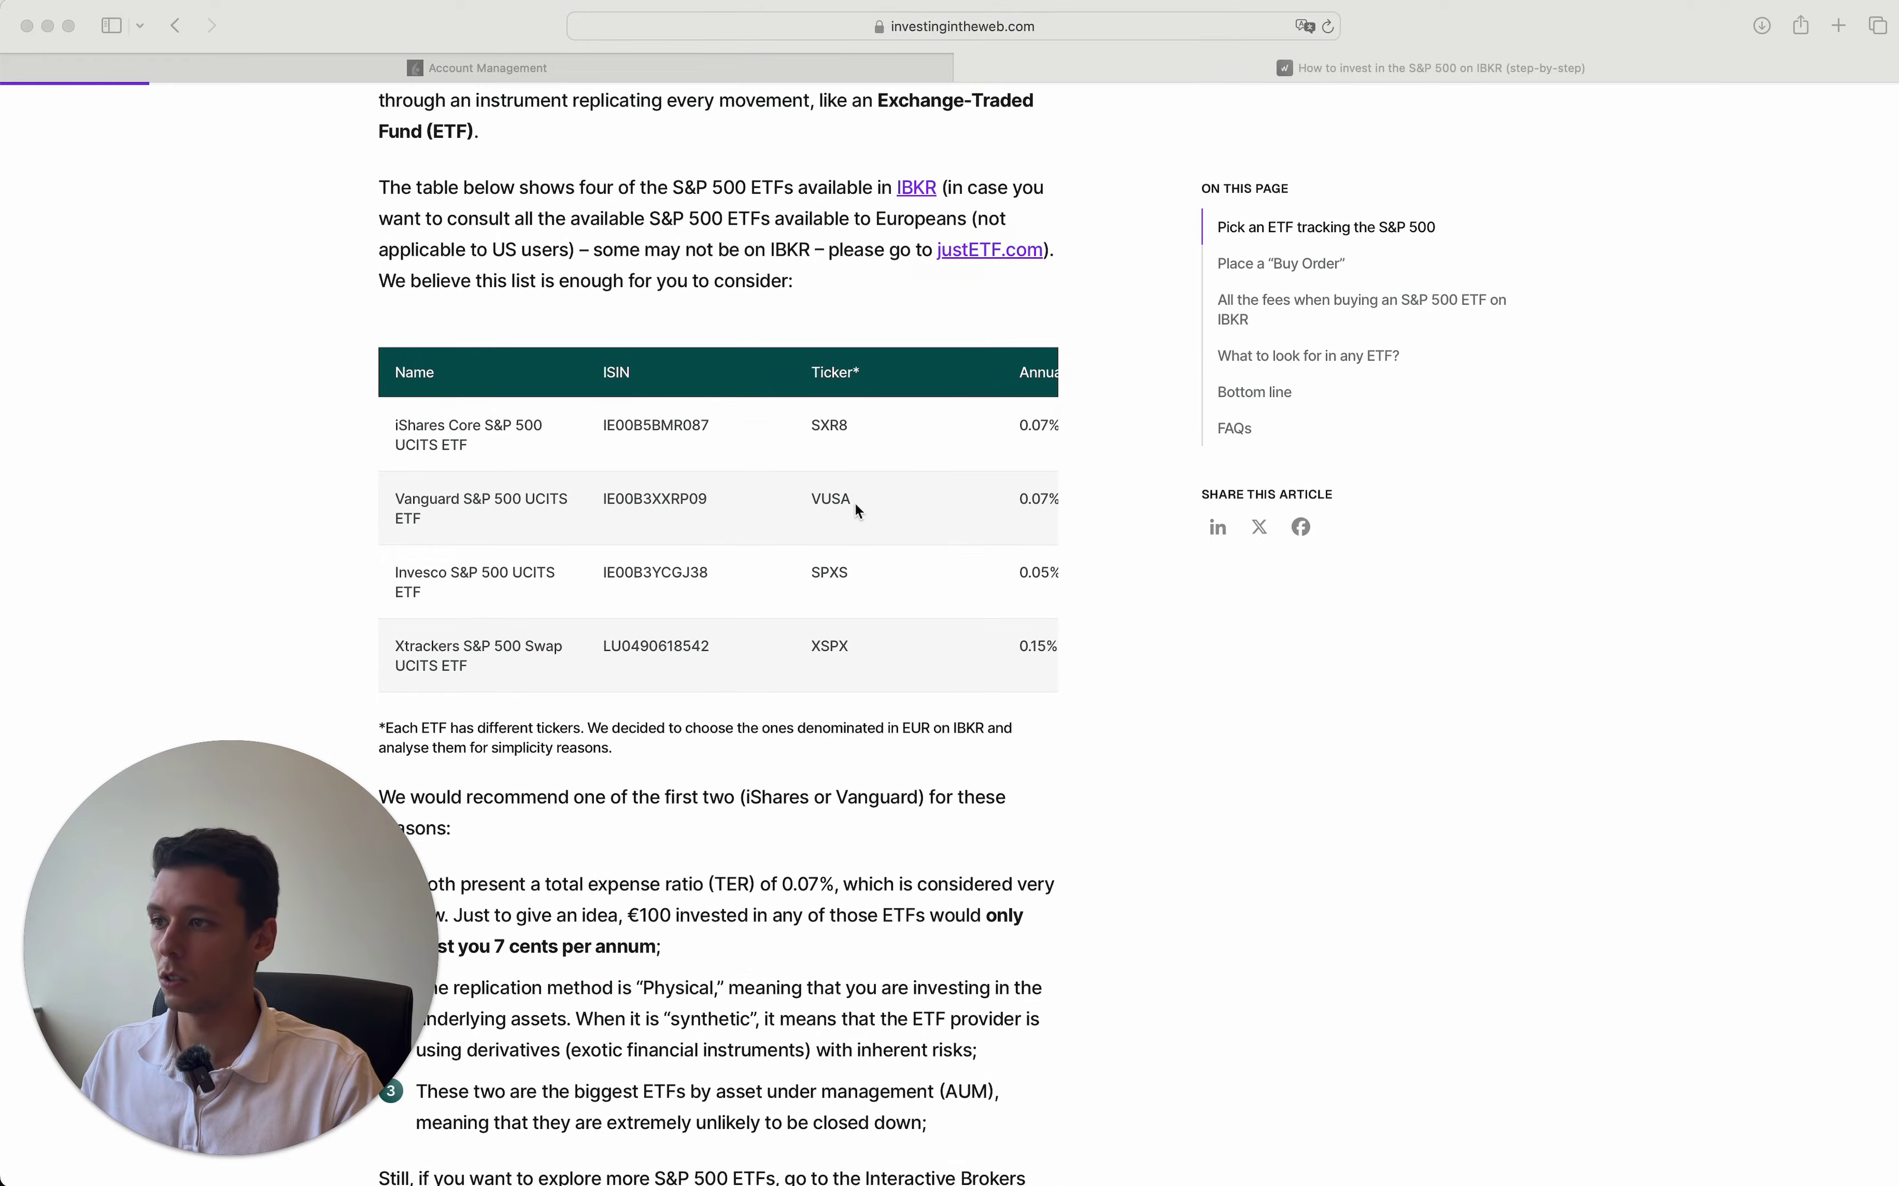
Step: Look up the Vanguard ETF's ticker VUSA on Interactive Brokers and open the stock quote for its LSEETF listing
{"action": "double_click", "coordinate": [840, 499]}
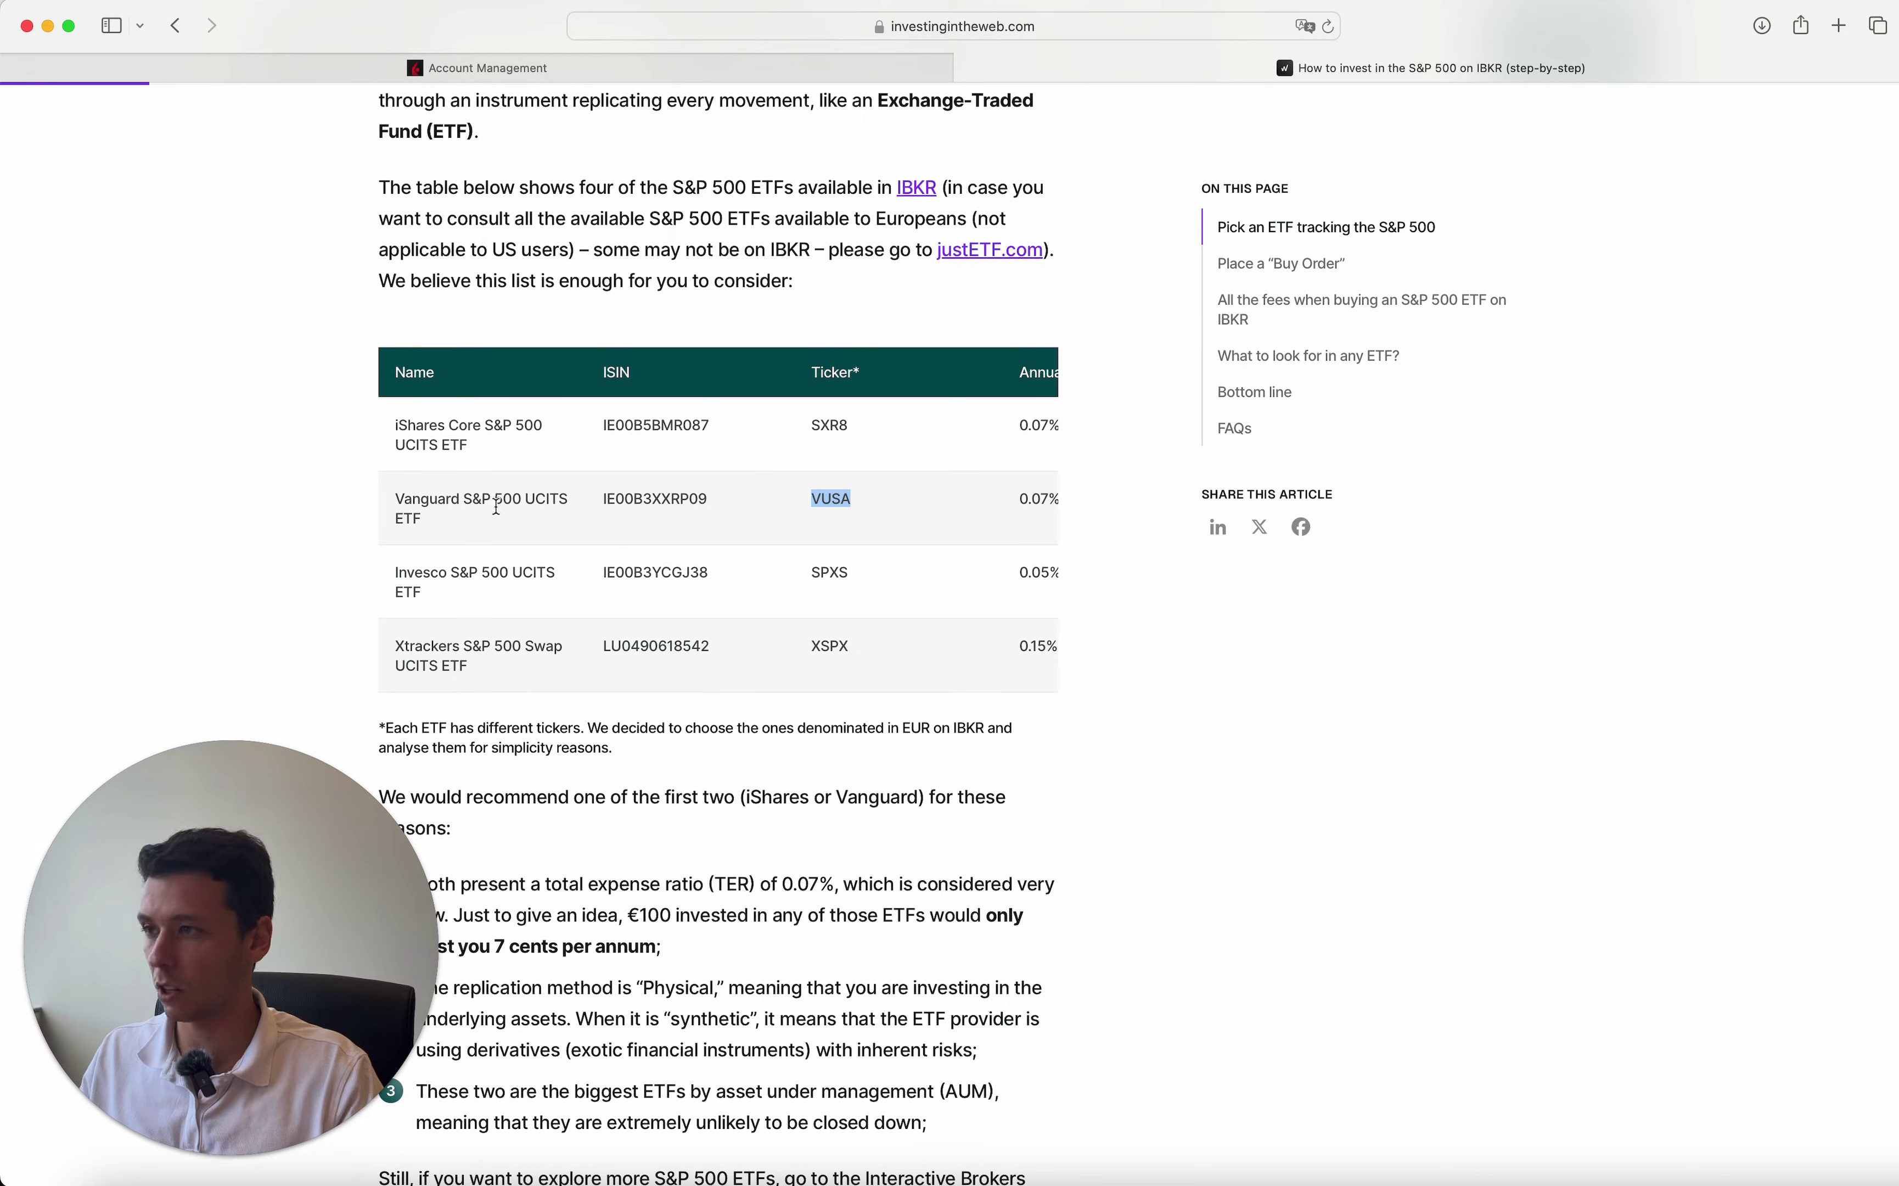
{"action": "left_click", "coordinate": [519, 76]}
{"action": "double_click", "coordinate": [739, 160]}
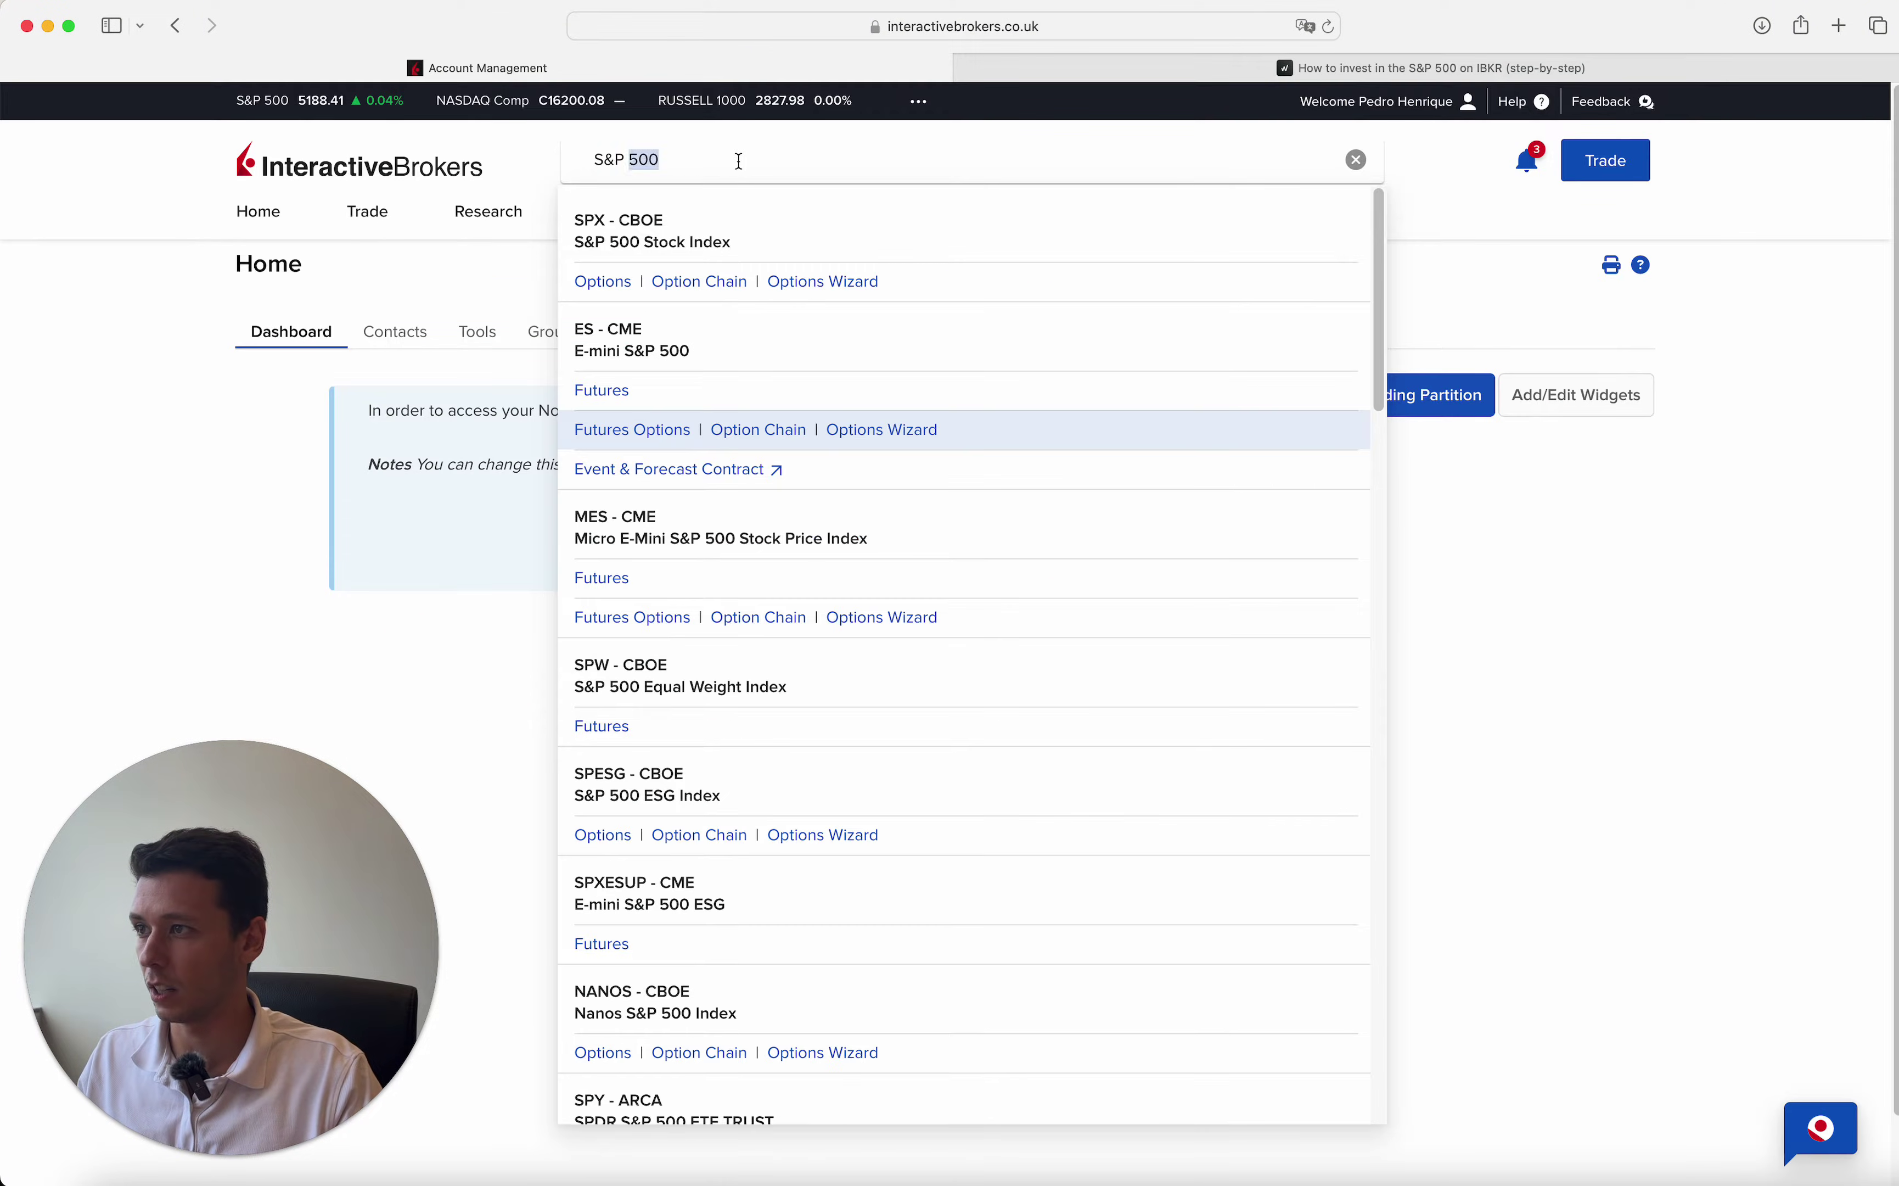
{"action": "key", "text": "super+a"}
{"action": "type", "text": "VUSA"}
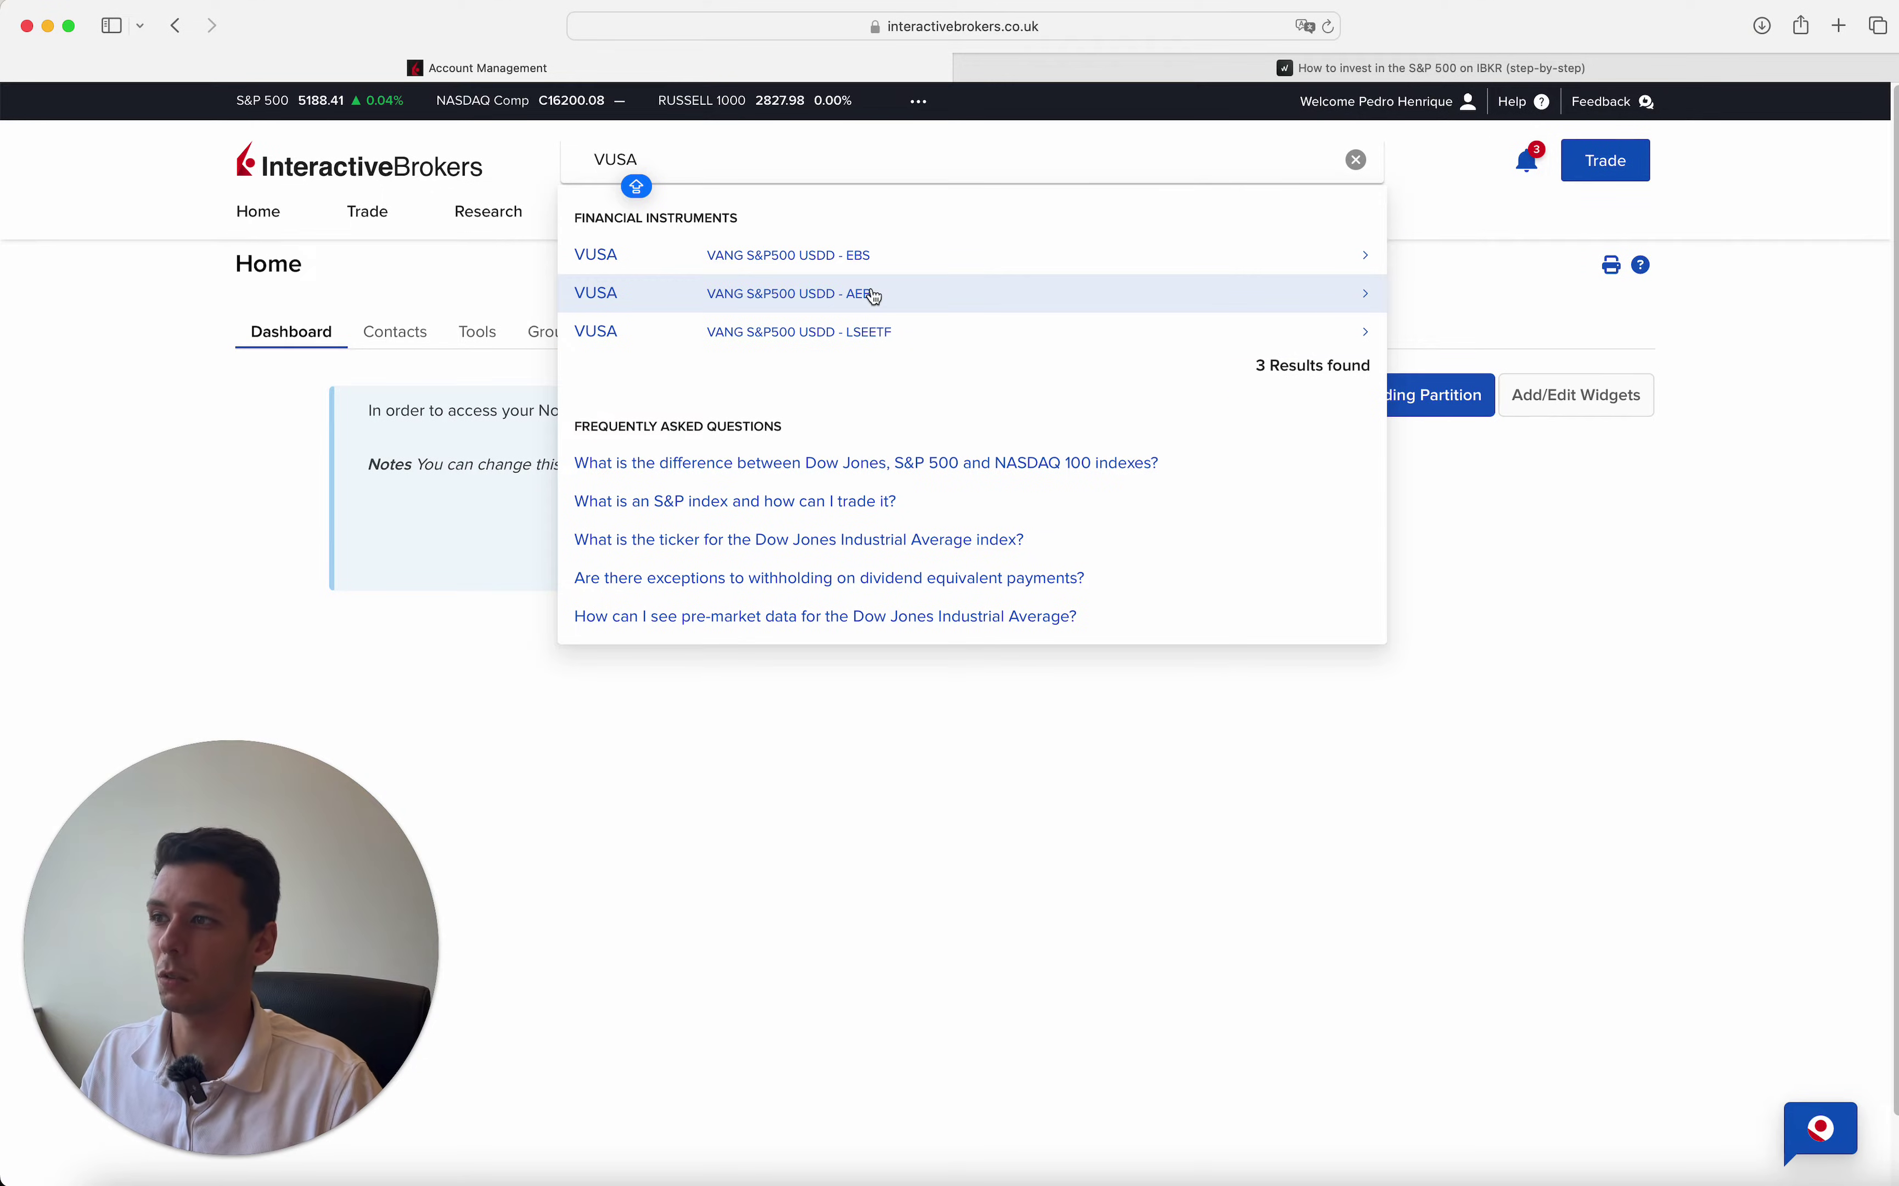
{"action": "left_click", "coordinate": [870, 337]}
{"action": "left_click", "coordinate": [623, 340]}
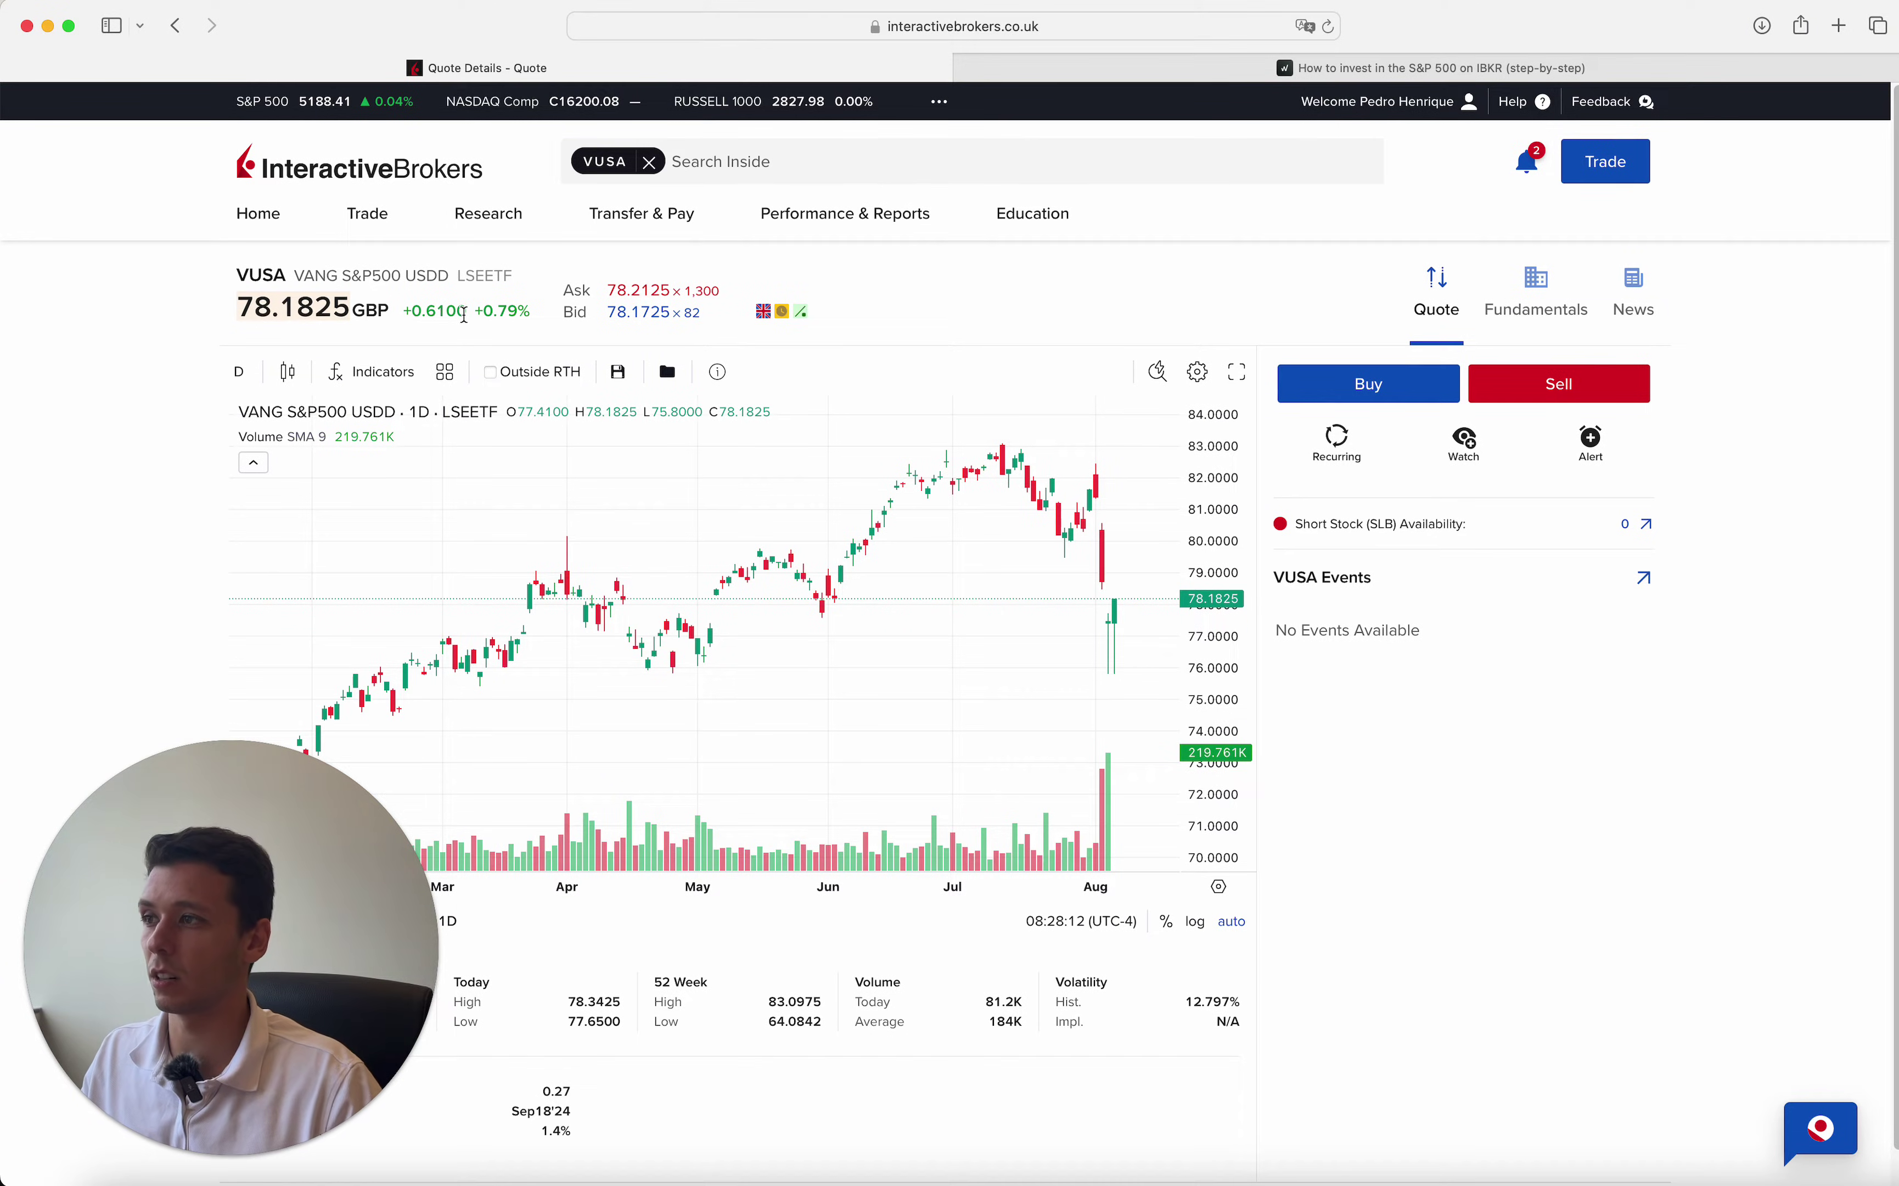
Step: Copy the iShares Core ETF's ticker SXR8 from the article's table and search for it on Interactive Brokers
{"action": "left_click", "coordinate": [1149, 71]}
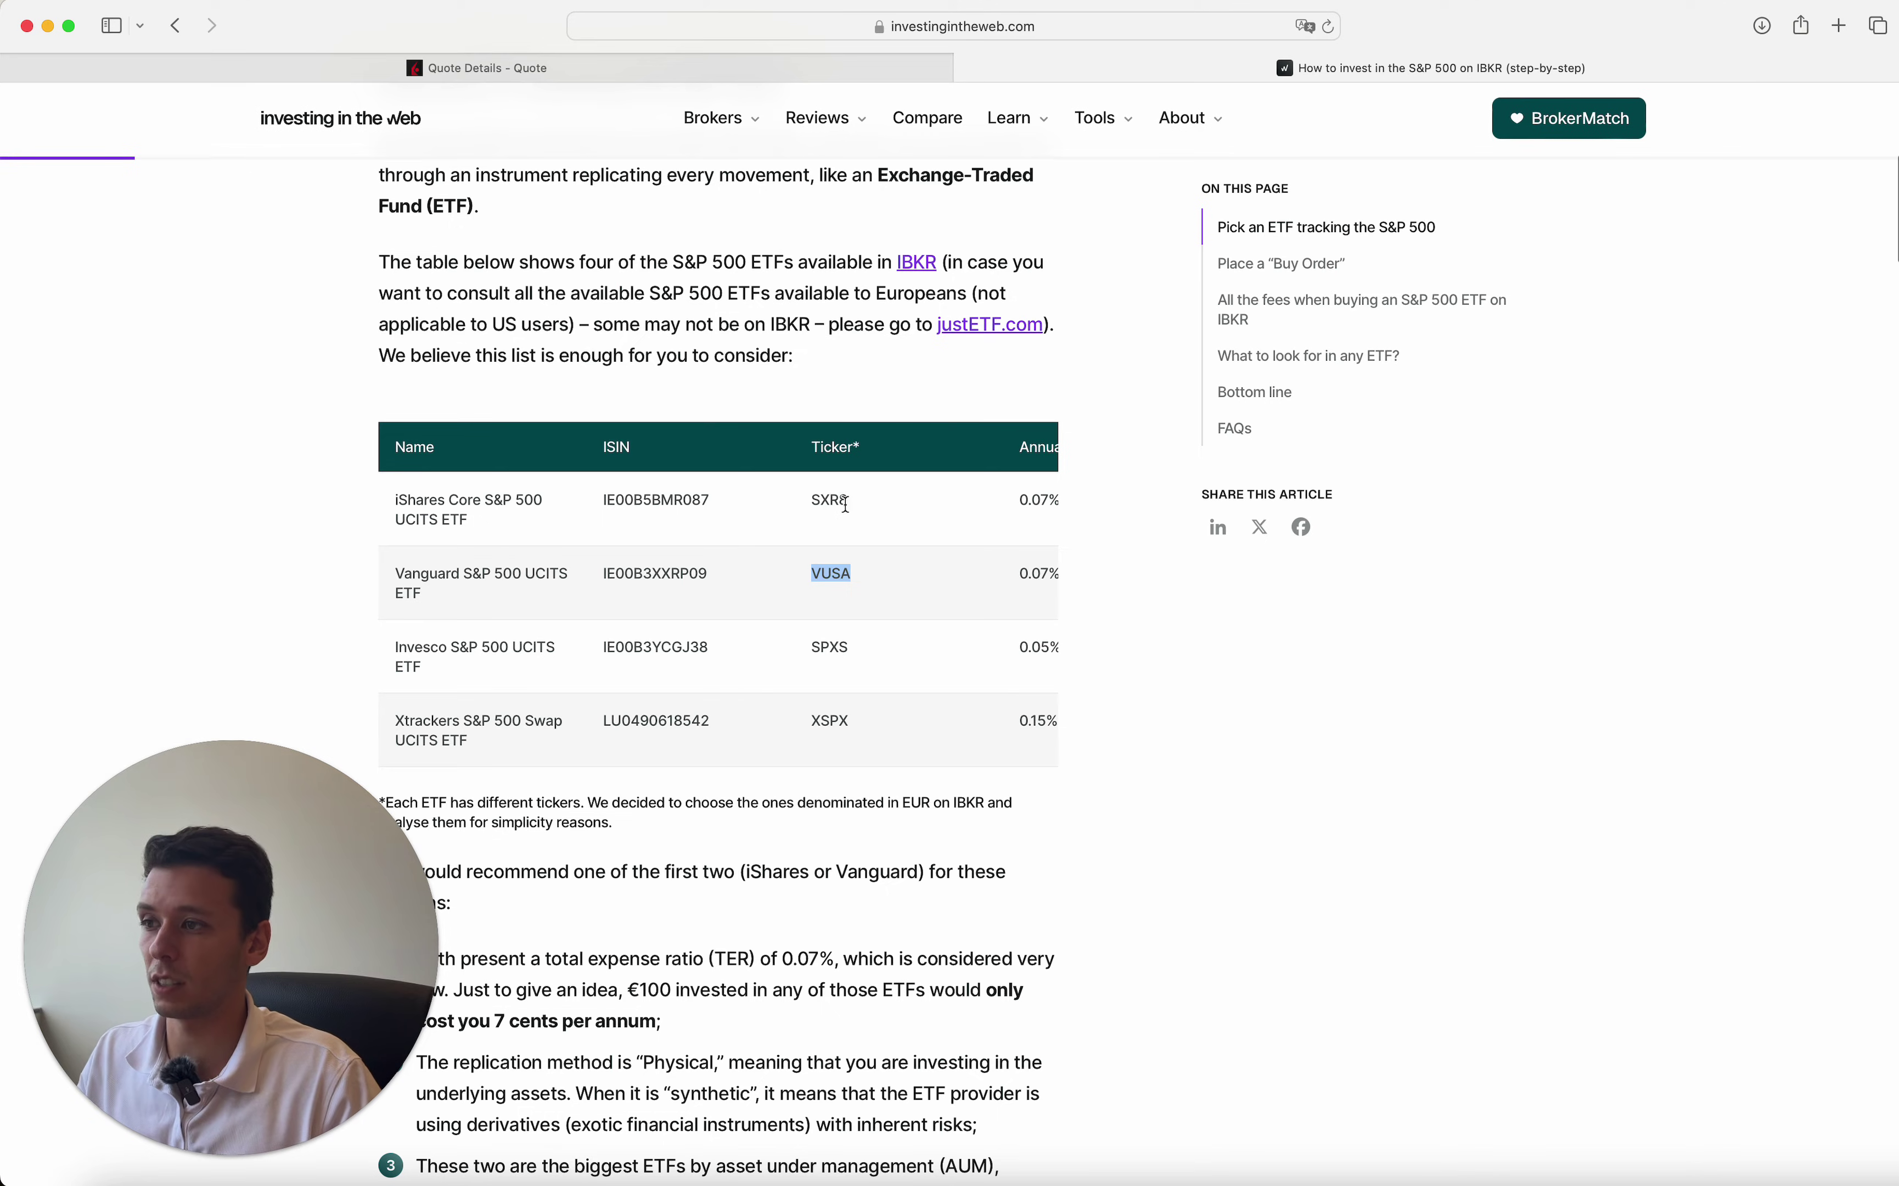
{"action": "double_click", "coordinate": [837, 500]}
{"action": "key", "text": "super+c"}
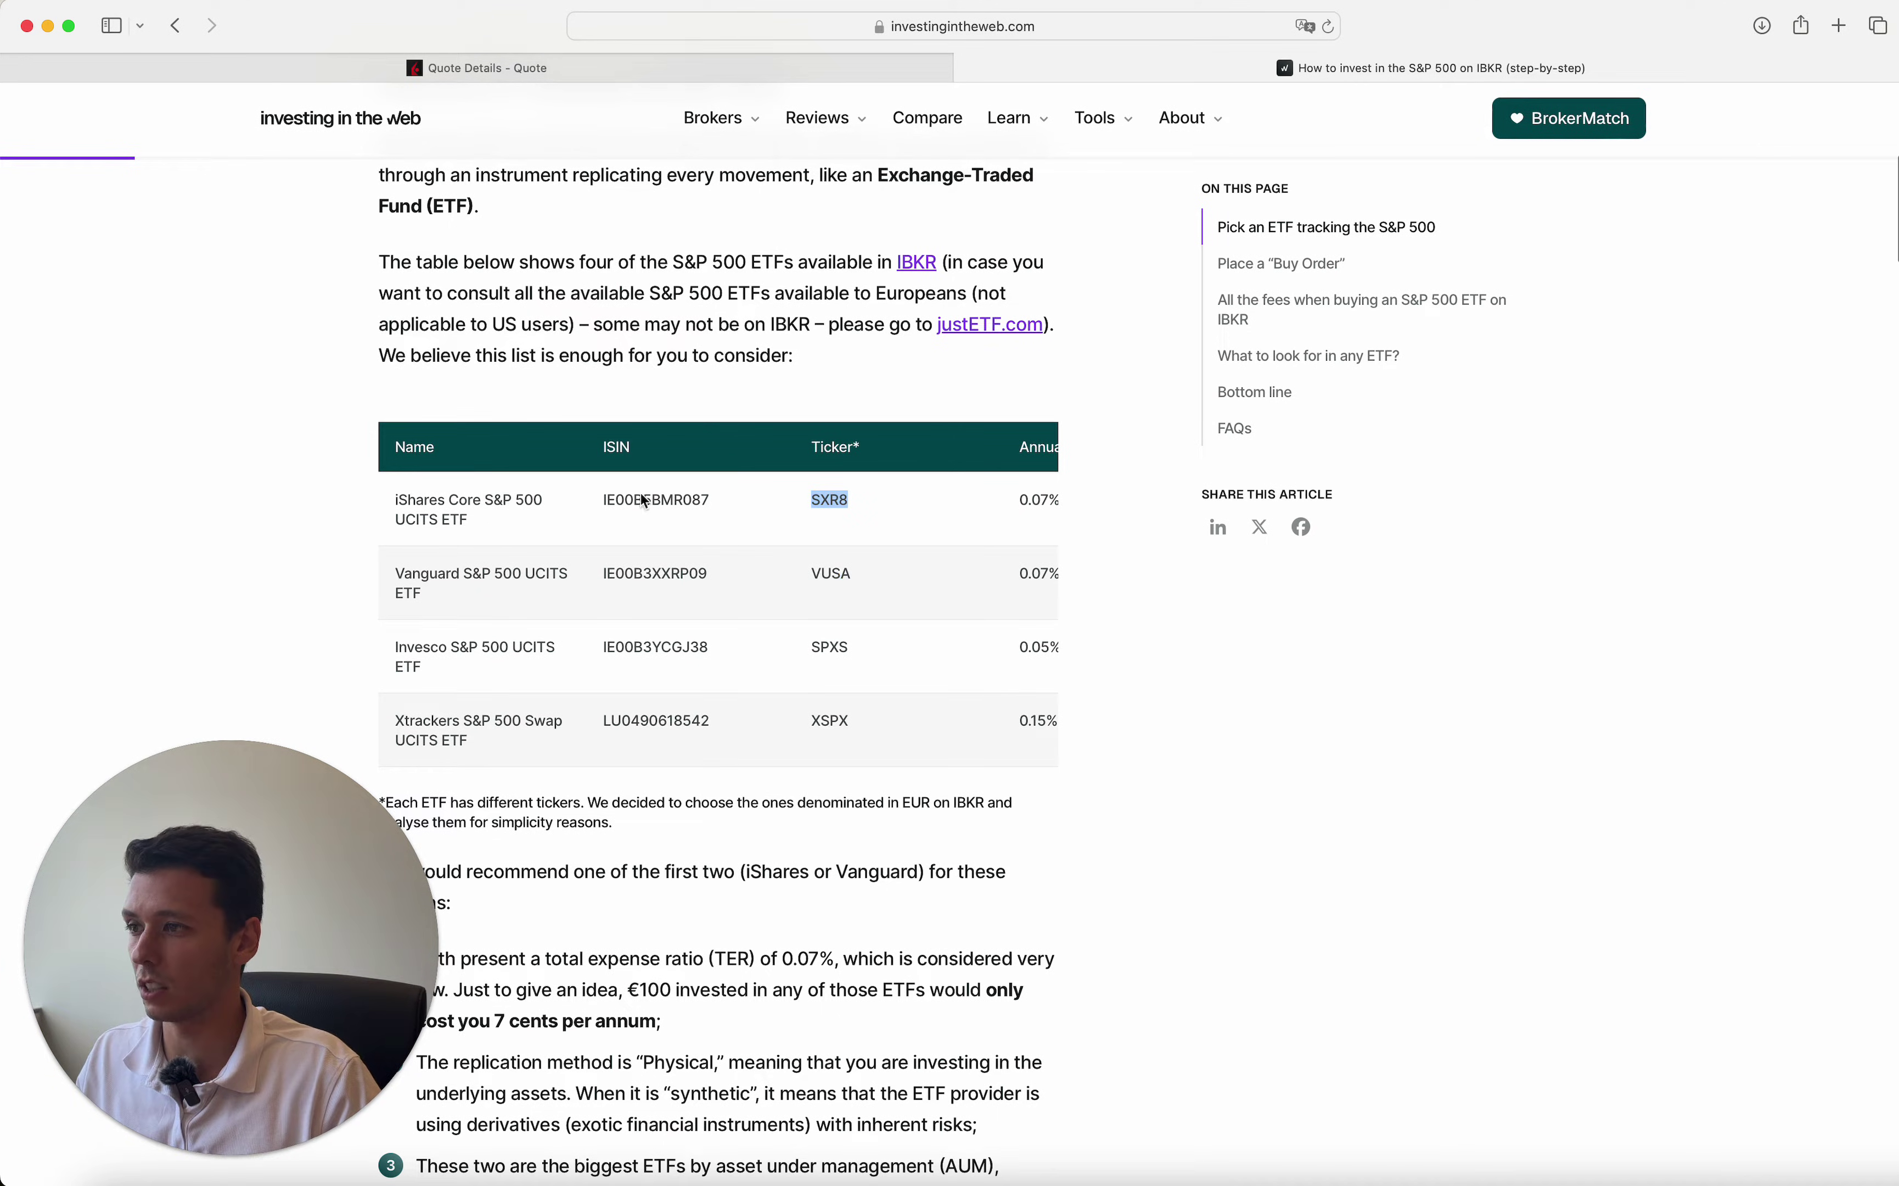
{"action": "left_click", "coordinate": [697, 76]}
{"action": "left_click", "coordinate": [789, 160]}
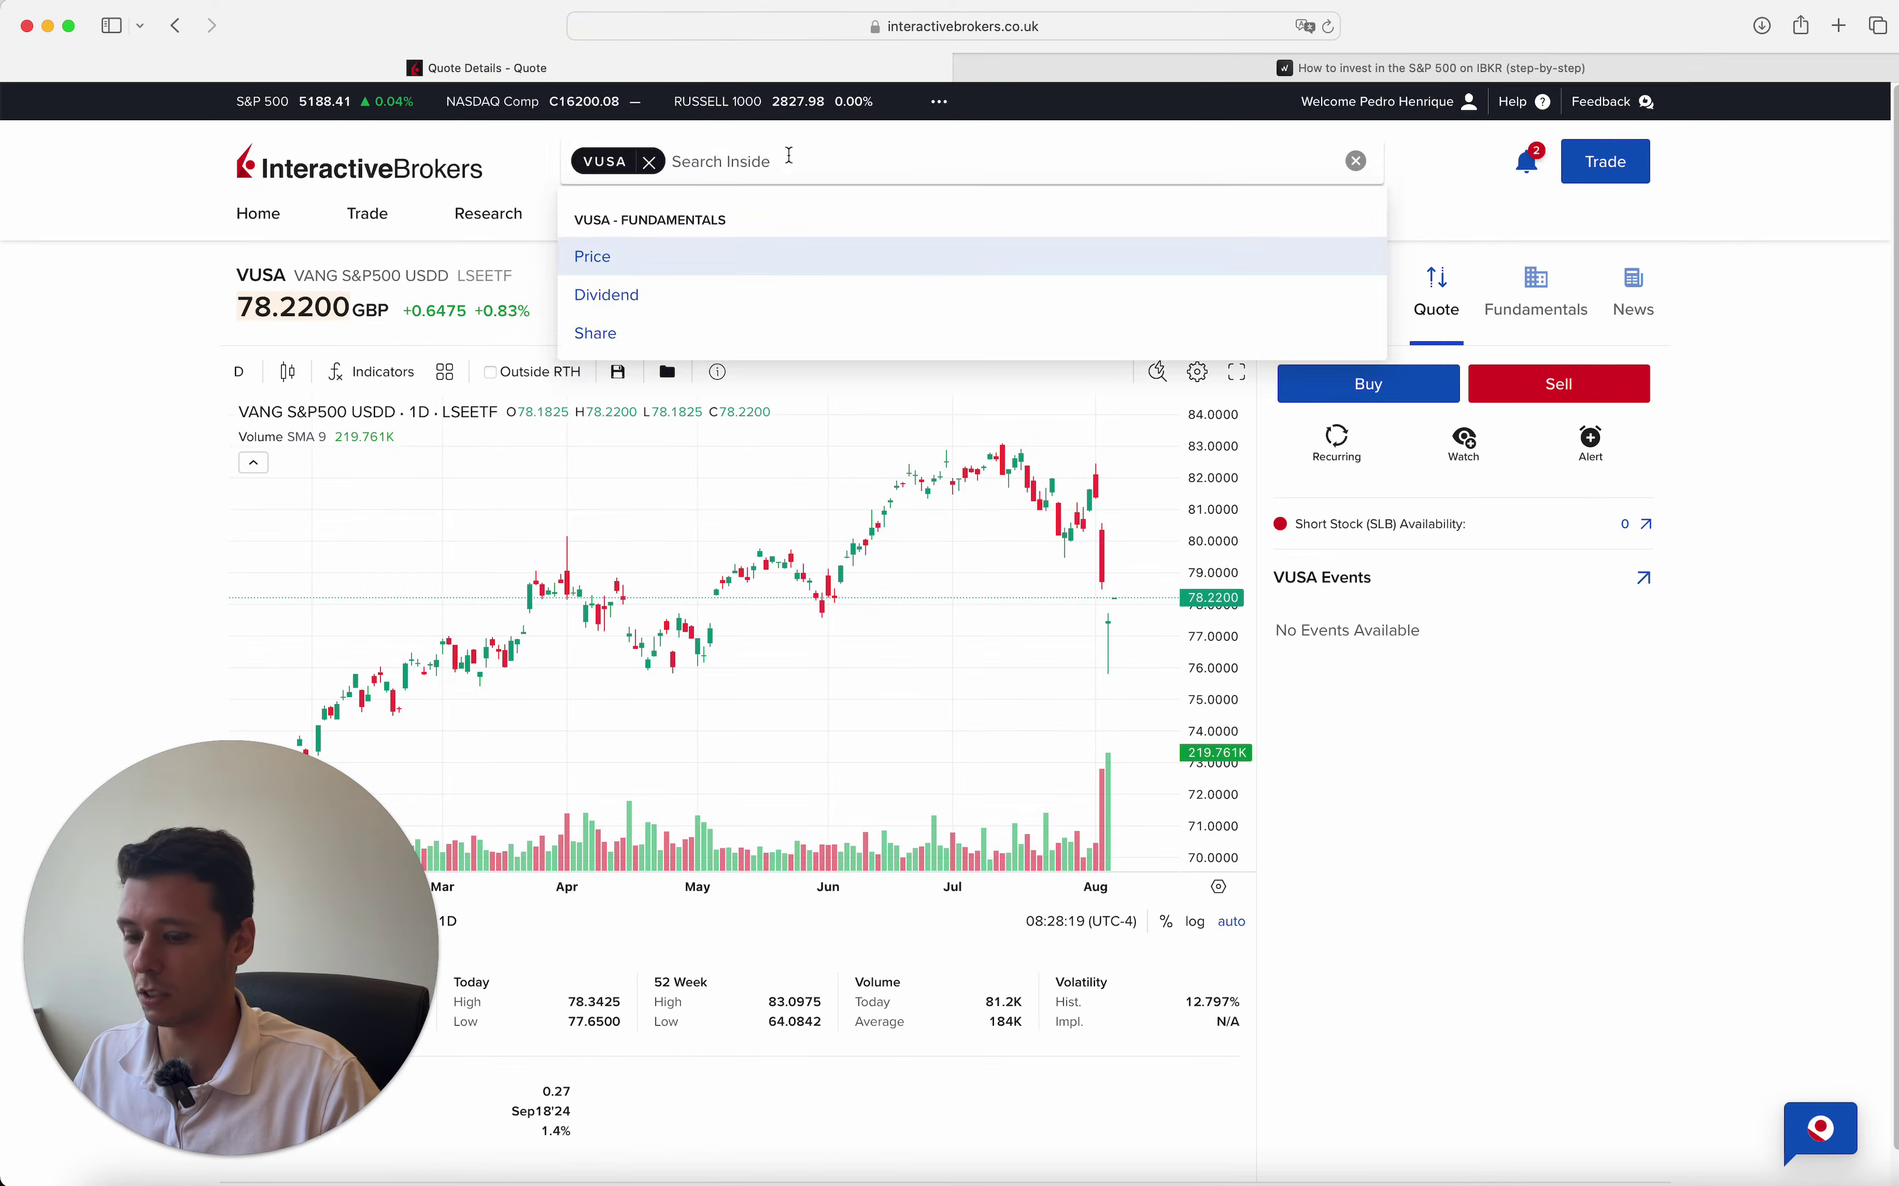
{"action": "key", "text": "BackSpace"}
{"action": "key", "text": "super+v"}
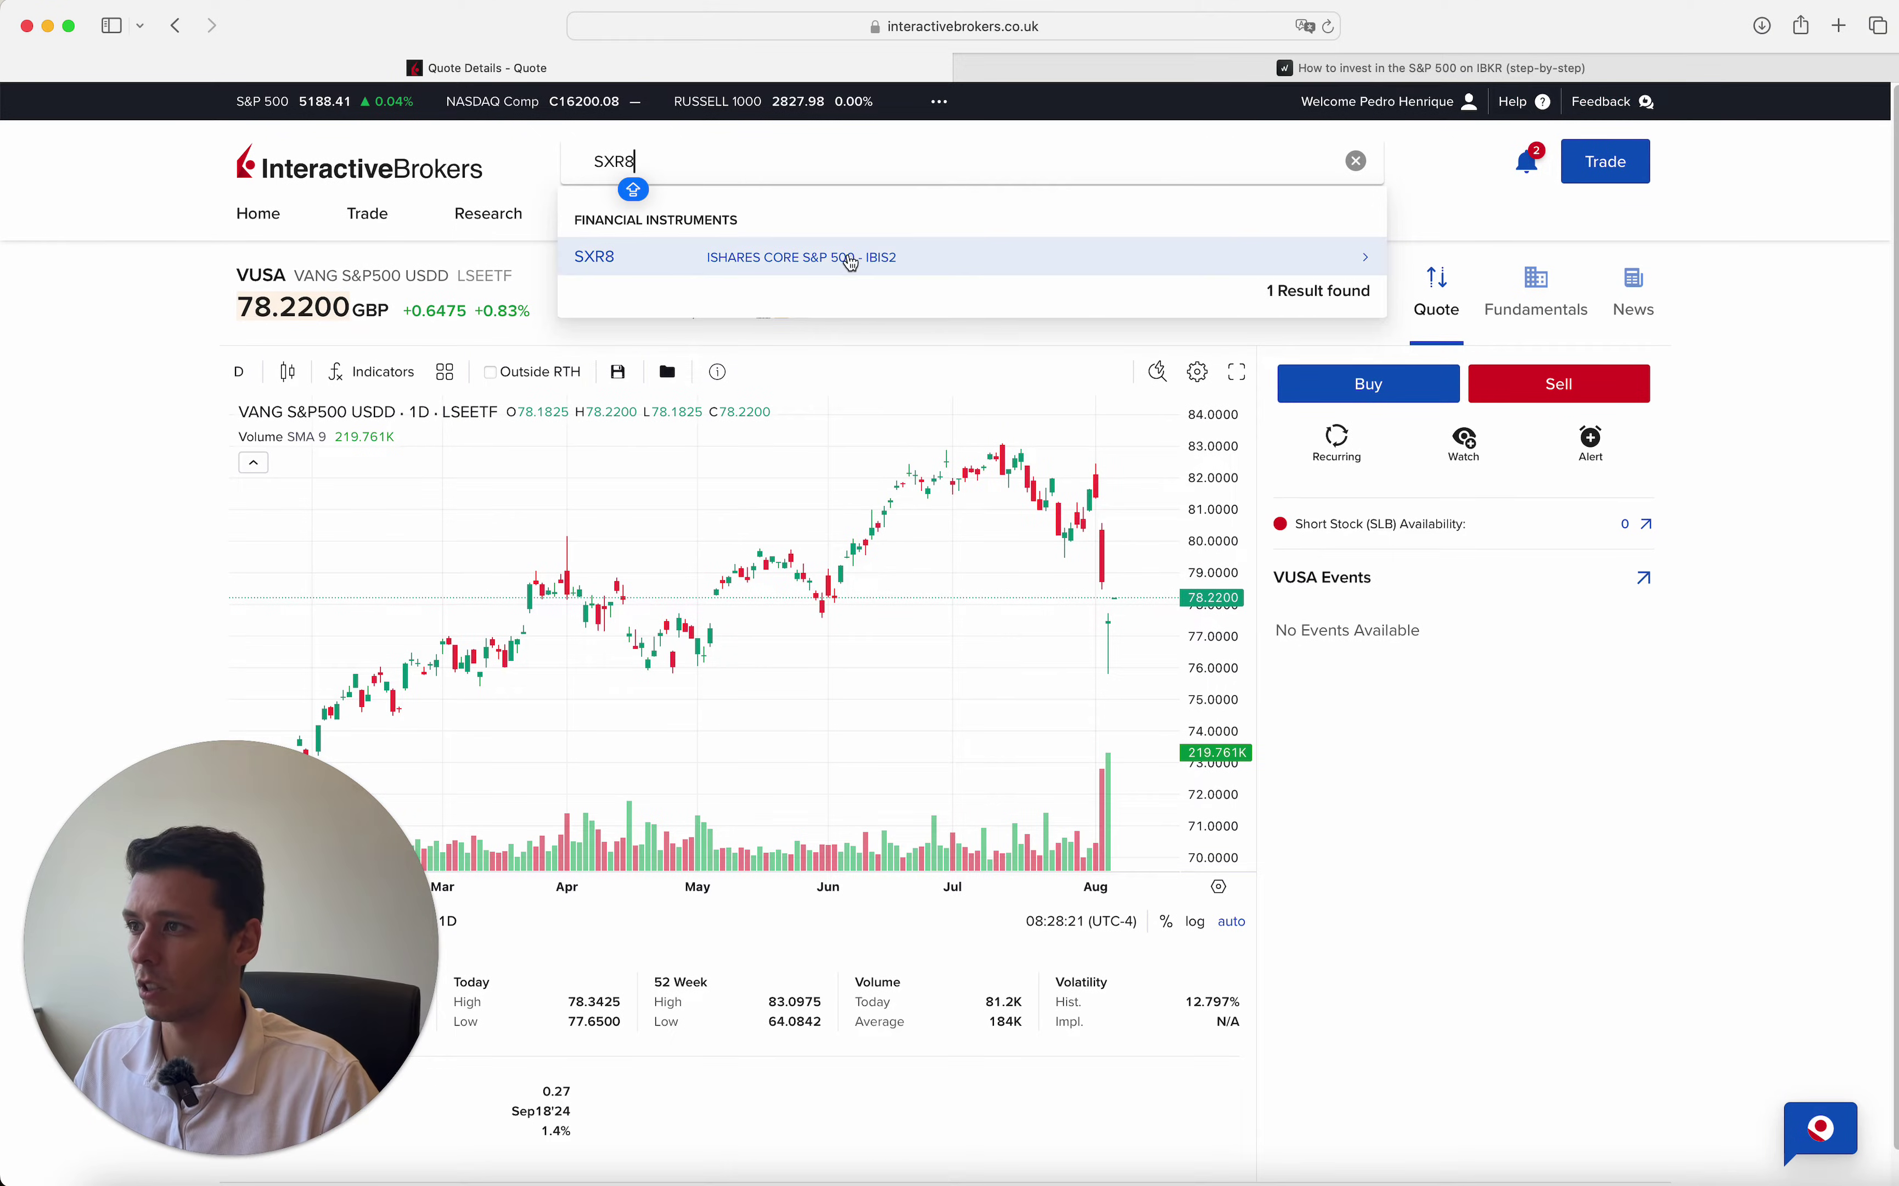
Step: Recheck the iShares Core entry in the article and open the stock quote for SXR8 on IBIS2
{"action": "left_click", "coordinate": [1147, 71]}
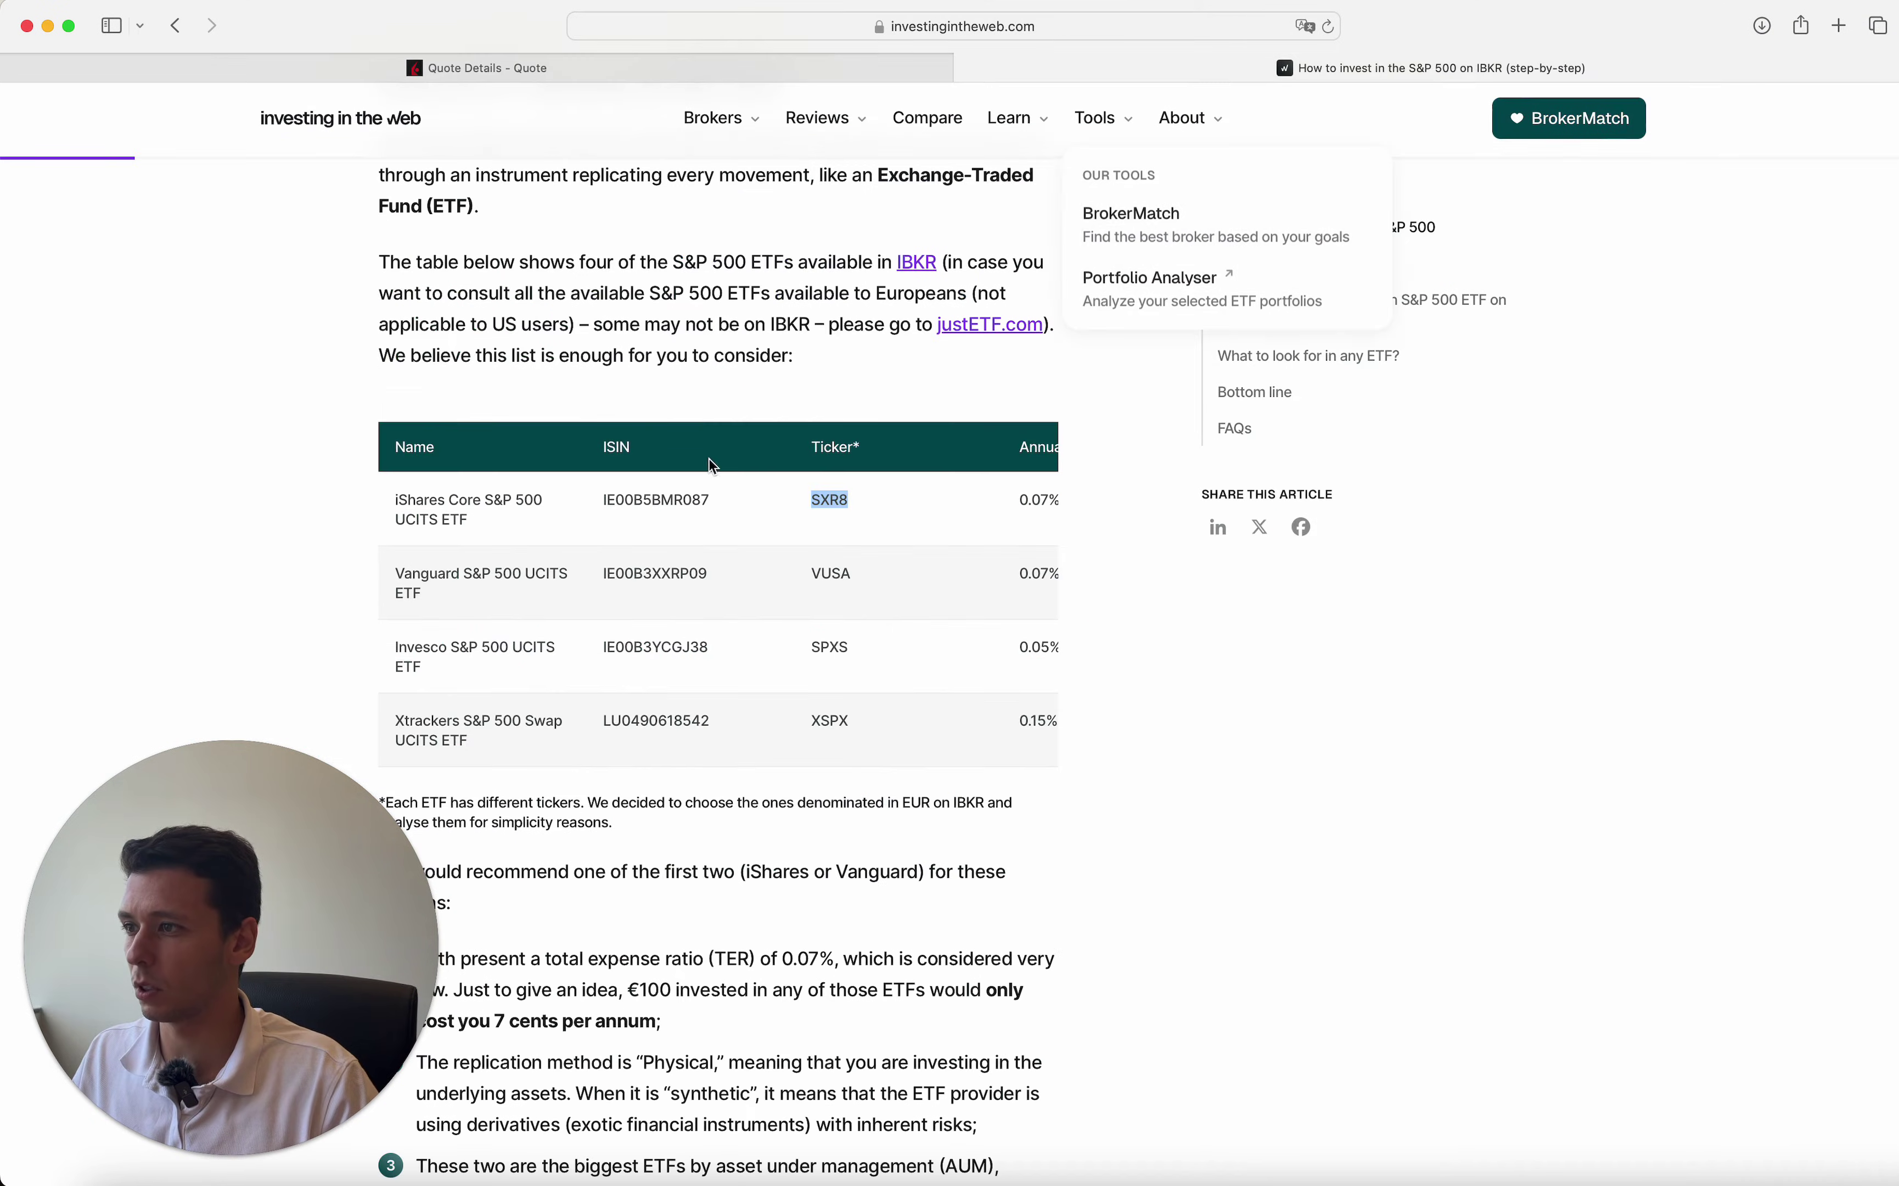
{"action": "left_click", "coordinate": [617, 66]}
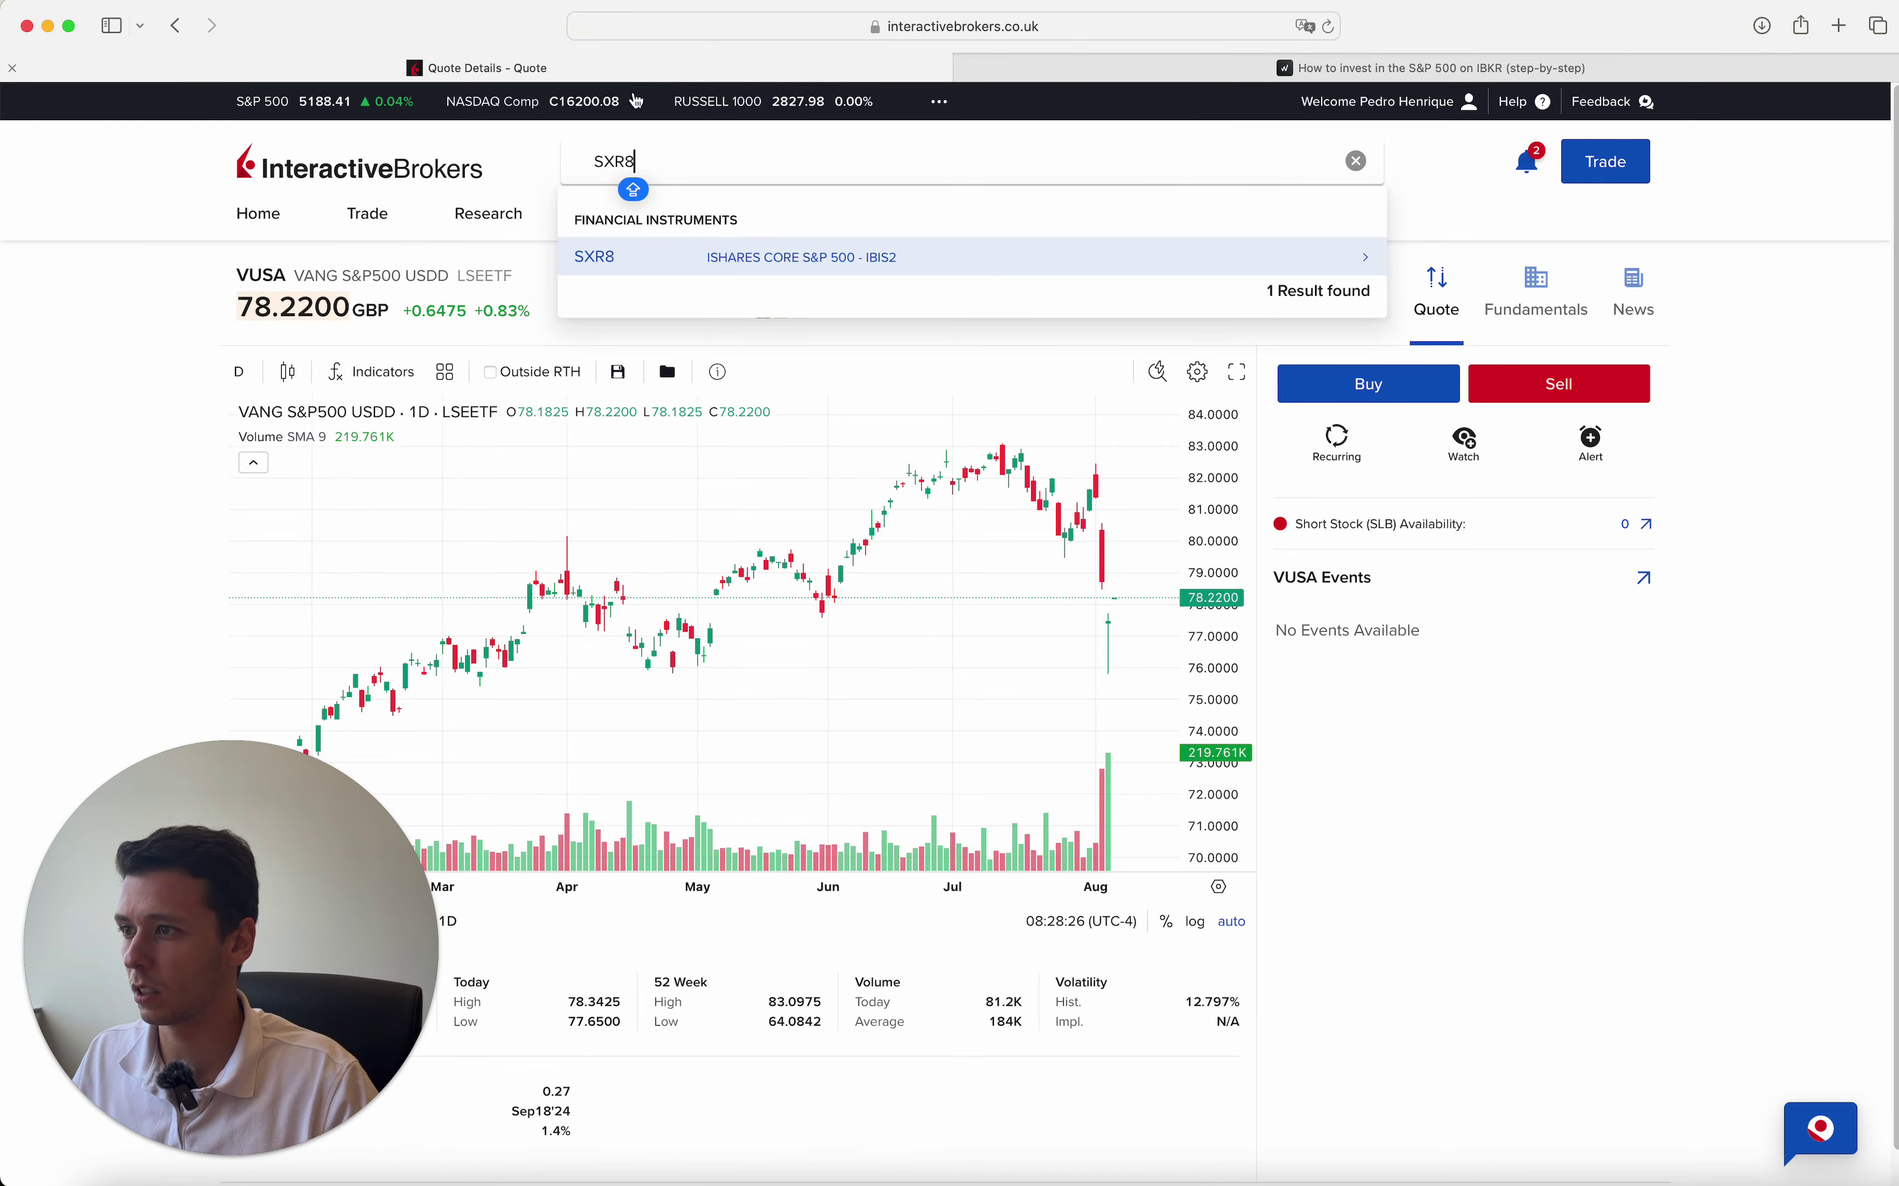
{"action": "left_click", "coordinate": [769, 265]}
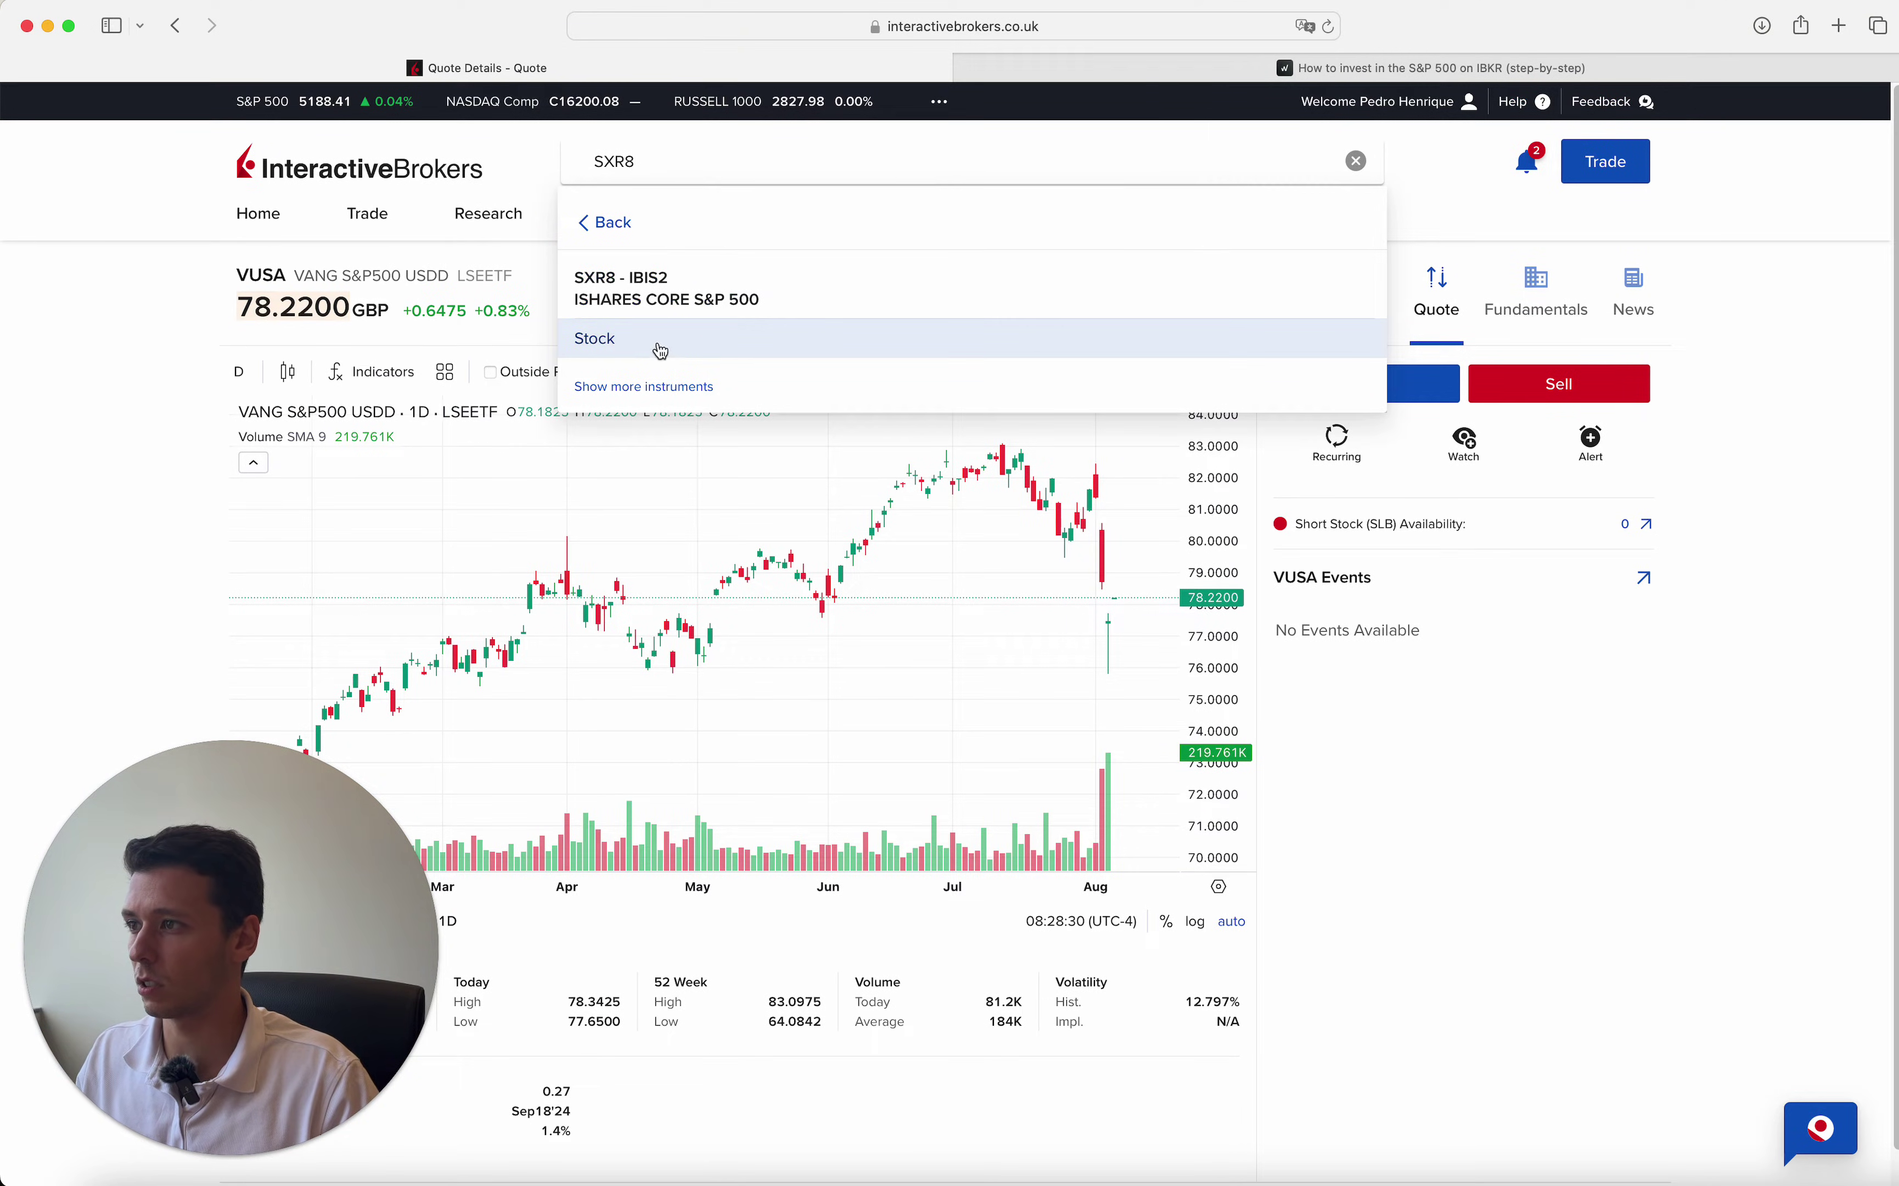
{"action": "left_click", "coordinate": [624, 345]}
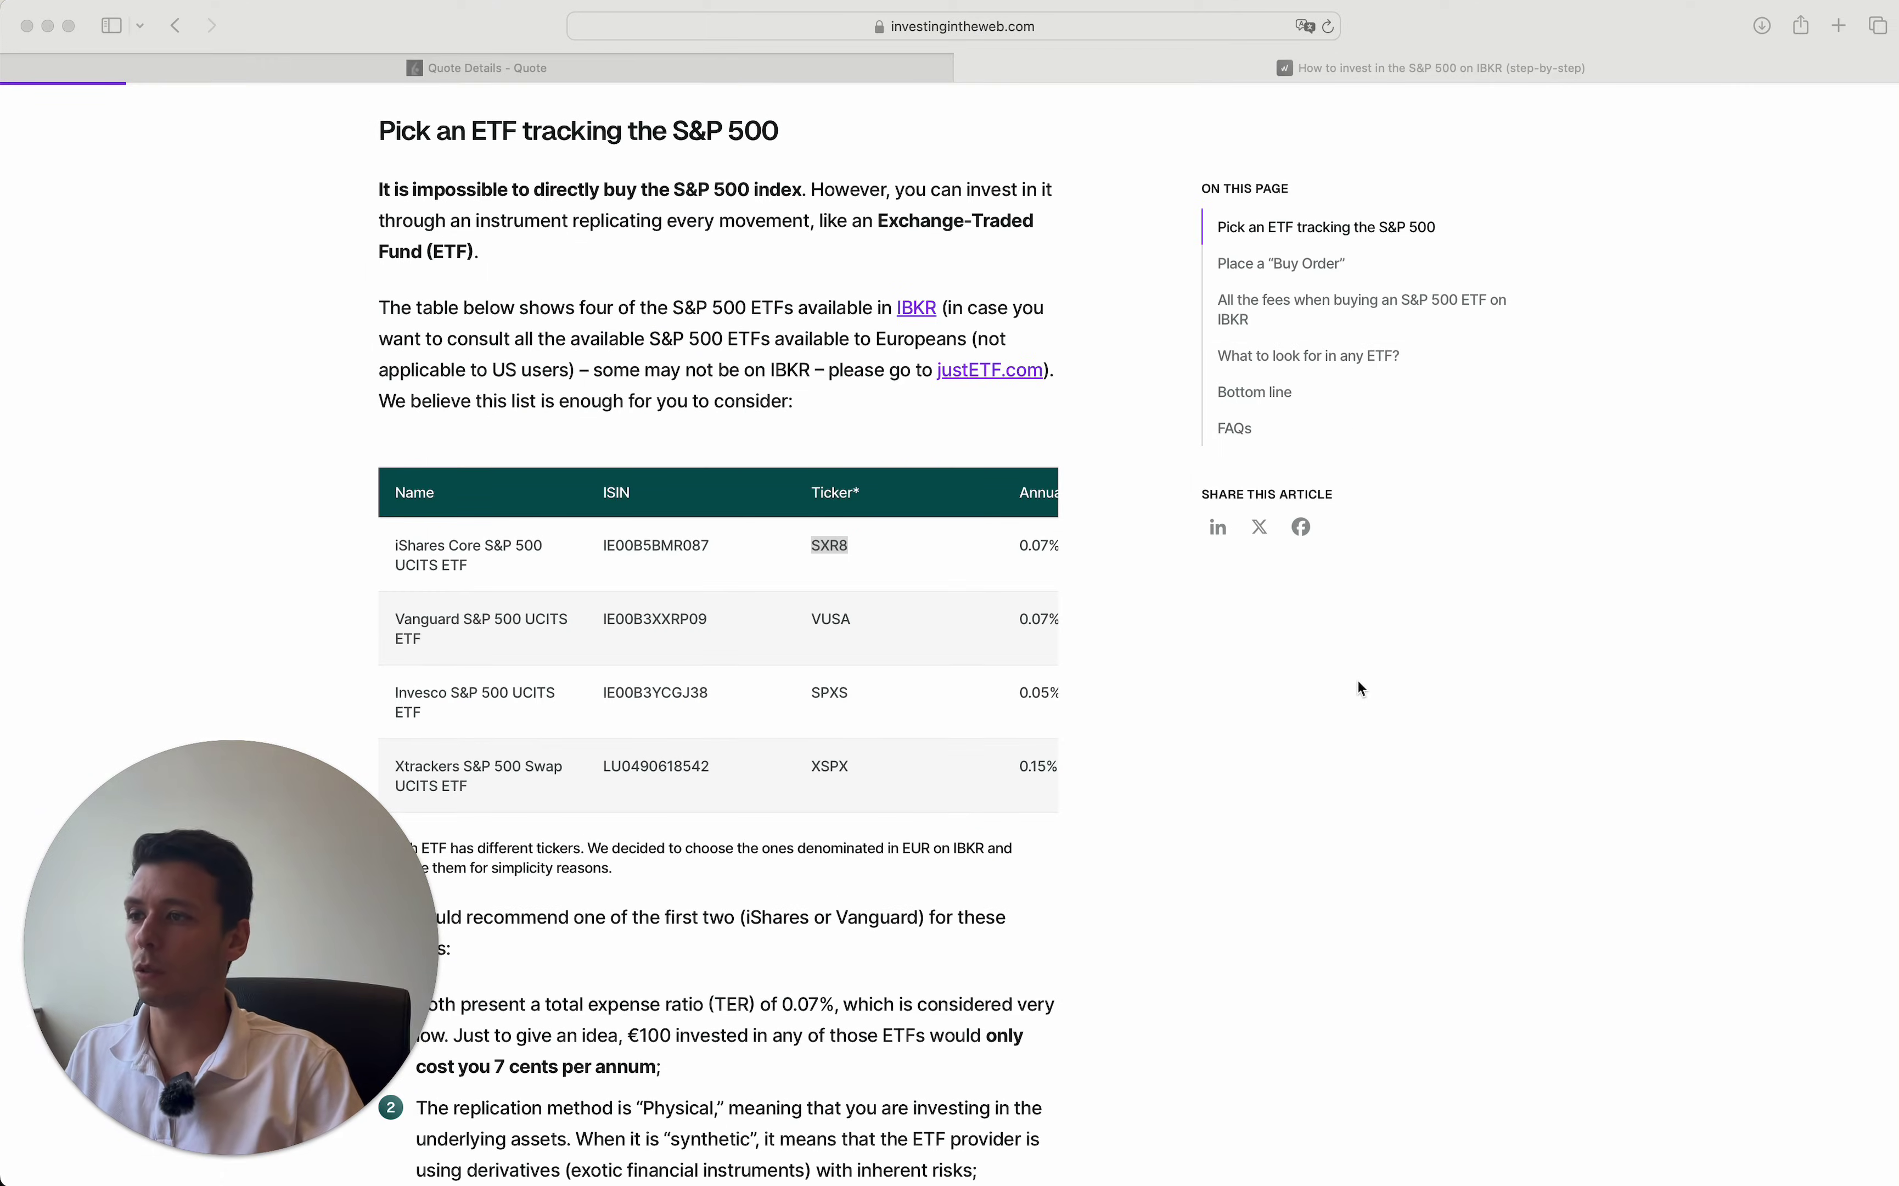
Step: Open the article's justETF link and examine the list of available S&P 500 ETFs, including fund size, fees and replication
{"action": "left_click", "coordinate": [950, 381]}
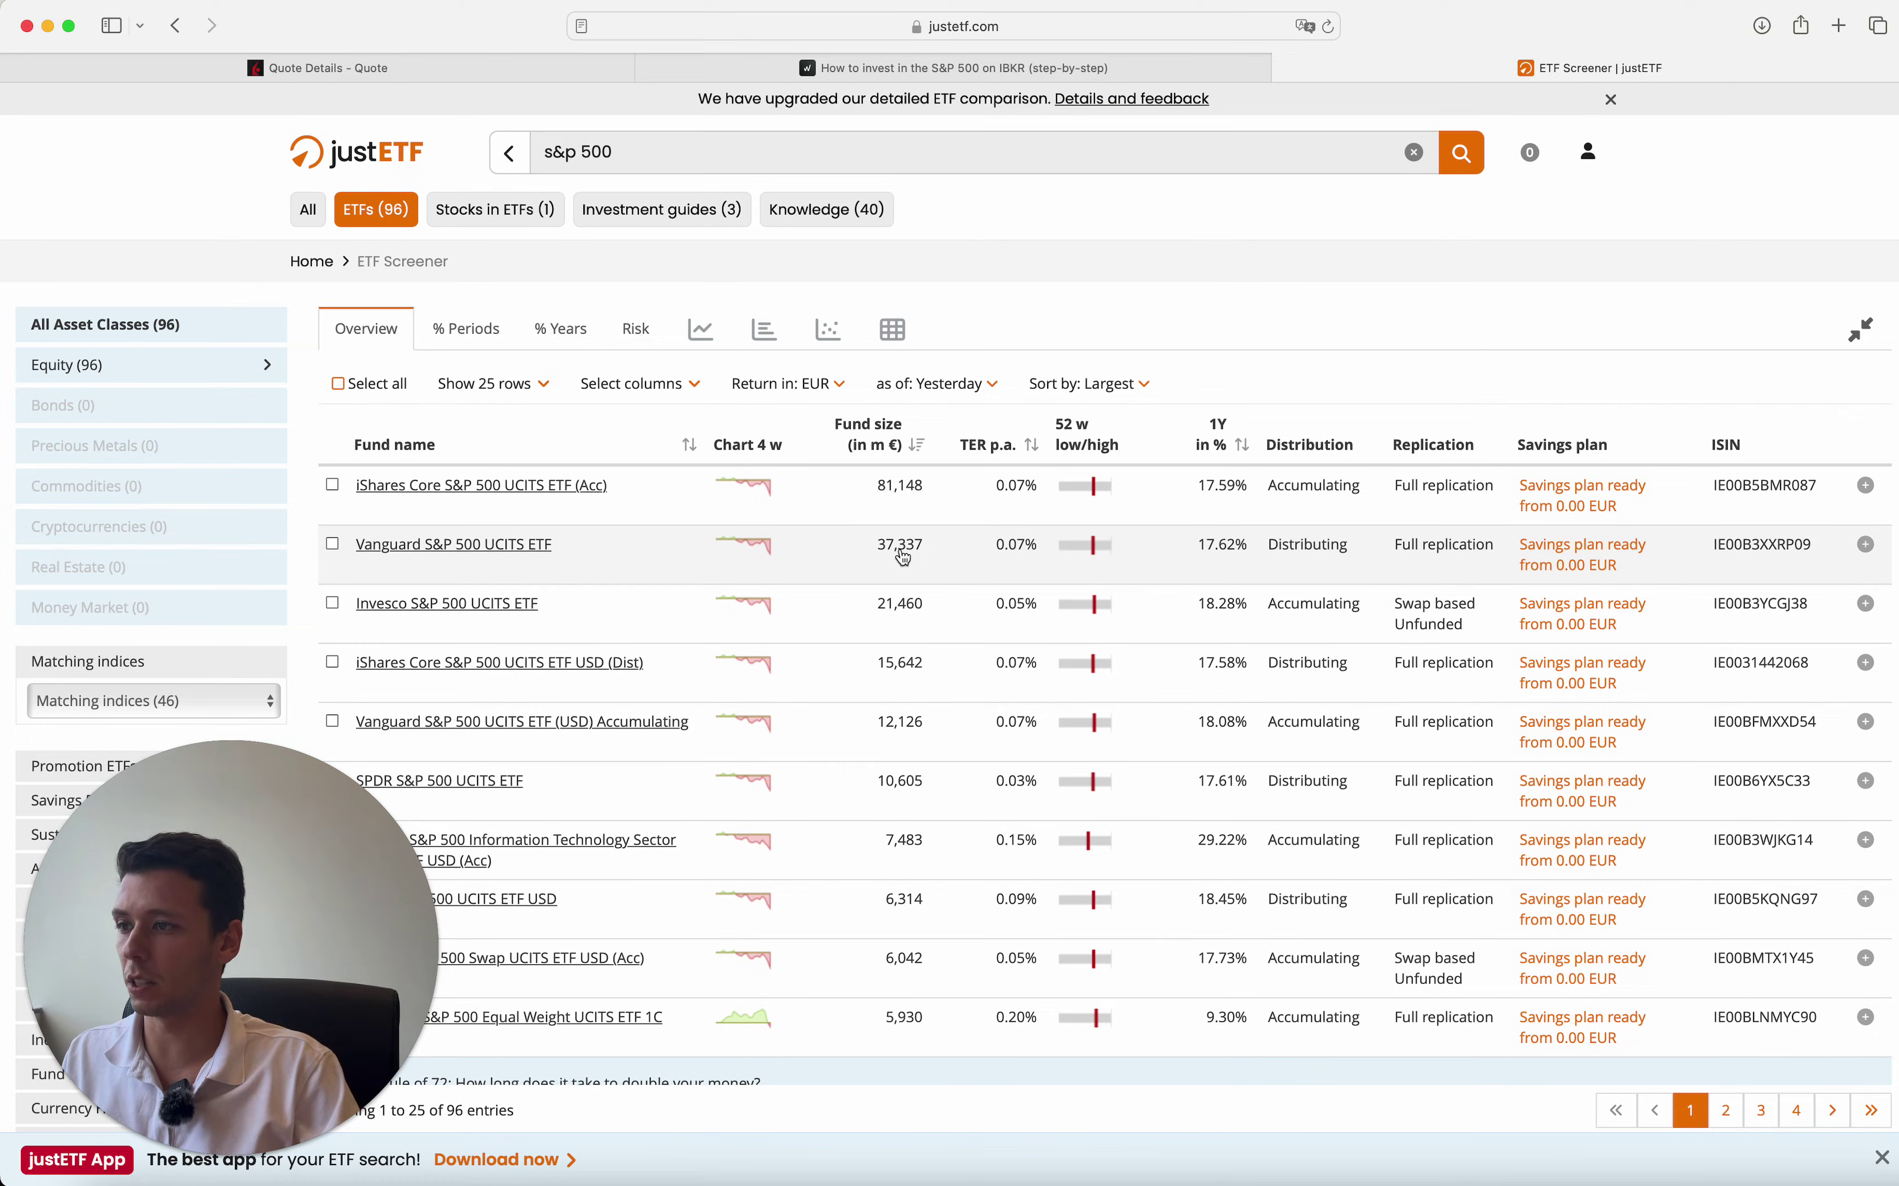
{"action": "scroll", "coordinate": [900, 555], "scroll_direction": "down", "scroll_amount": 3}
{"action": "scroll", "coordinate": [900, 555], "scroll_direction": "up", "scroll_amount": 3}
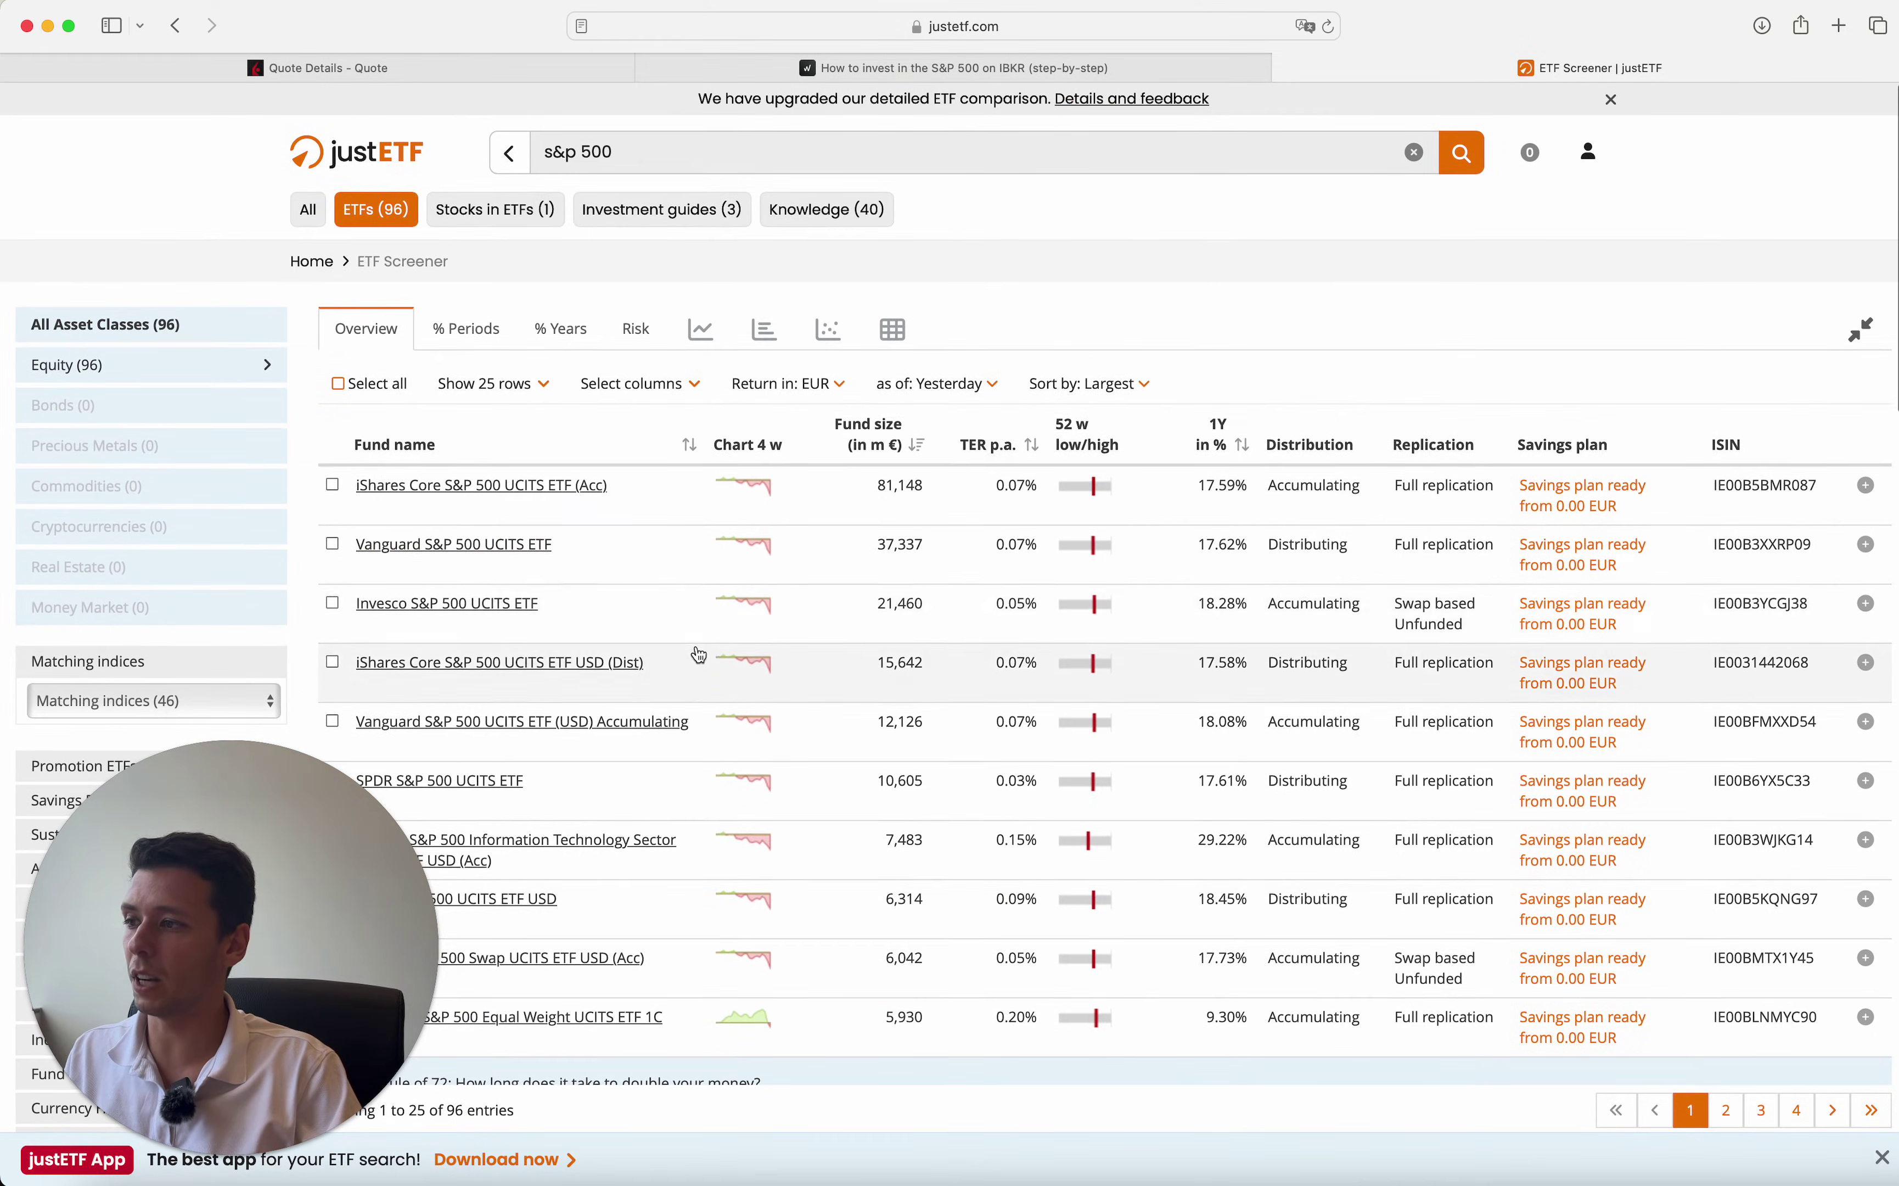
{"action": "scroll", "coordinate": [768, 510], "scroll_direction": "down", "scroll_amount": 3}
{"action": "scroll", "coordinate": [879, 637], "scroll_direction": "down", "scroll_amount": 2}
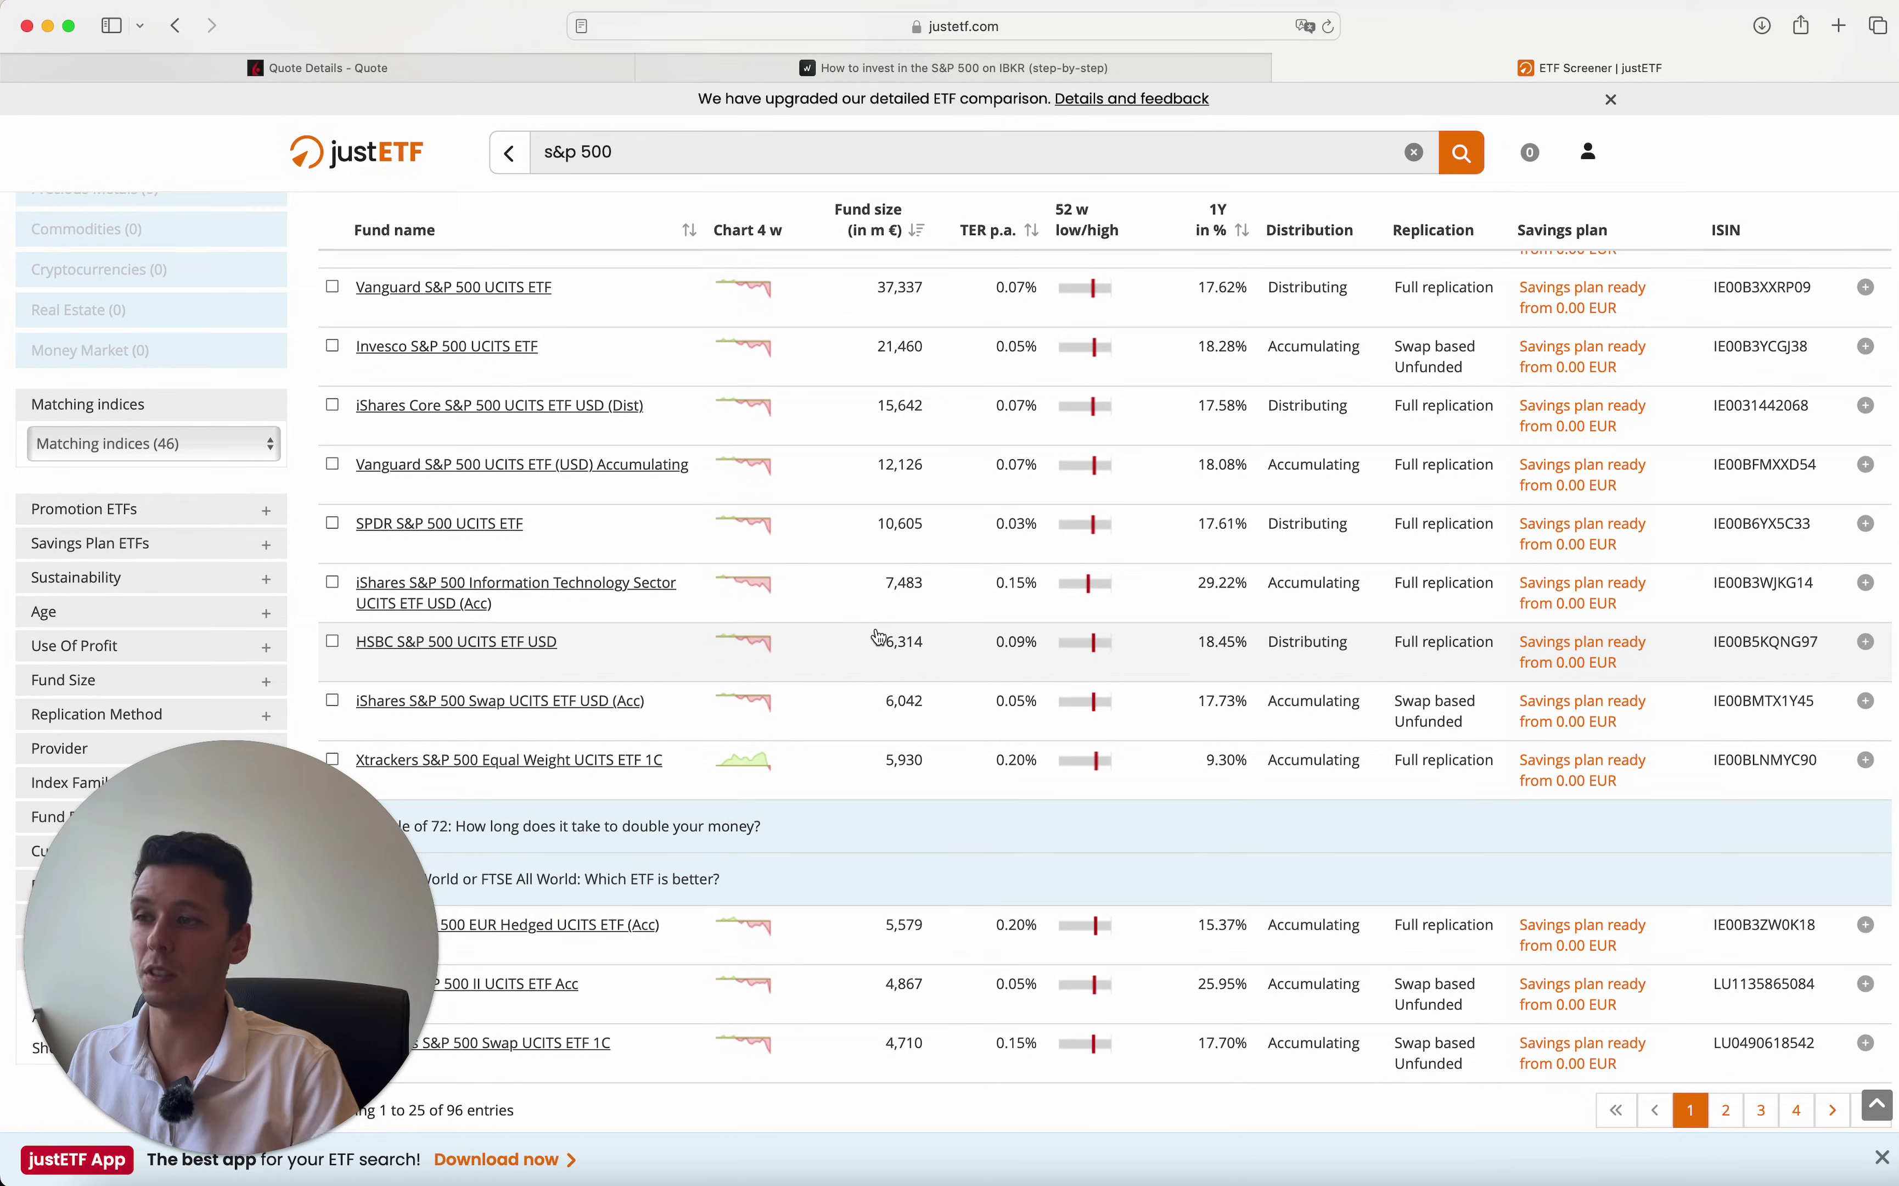
{"action": "scroll", "coordinate": [648, 480], "scroll_direction": "up", "scroll_amount": 2}
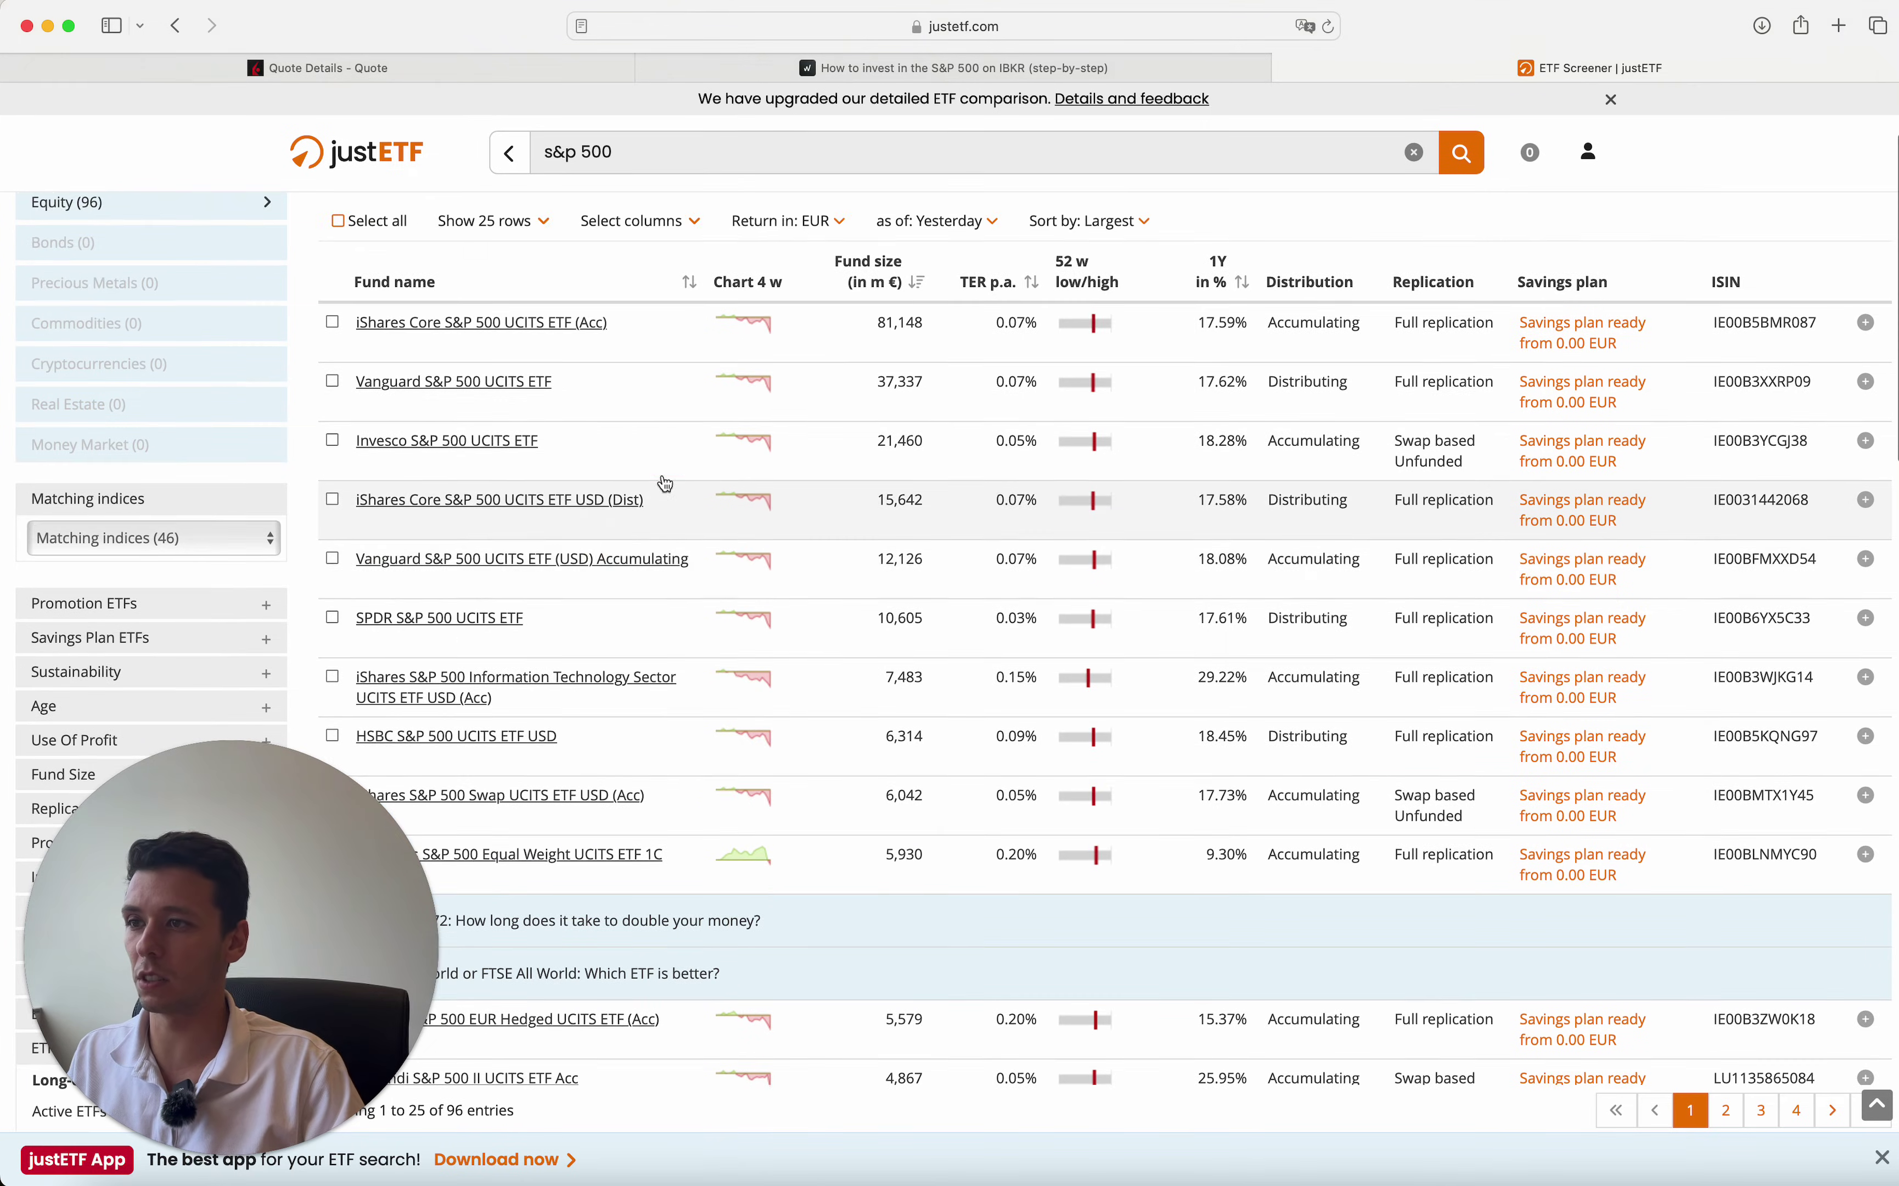
{"action": "scroll", "coordinate": [1135, 644], "scroll_direction": "down", "scroll_amount": 15}
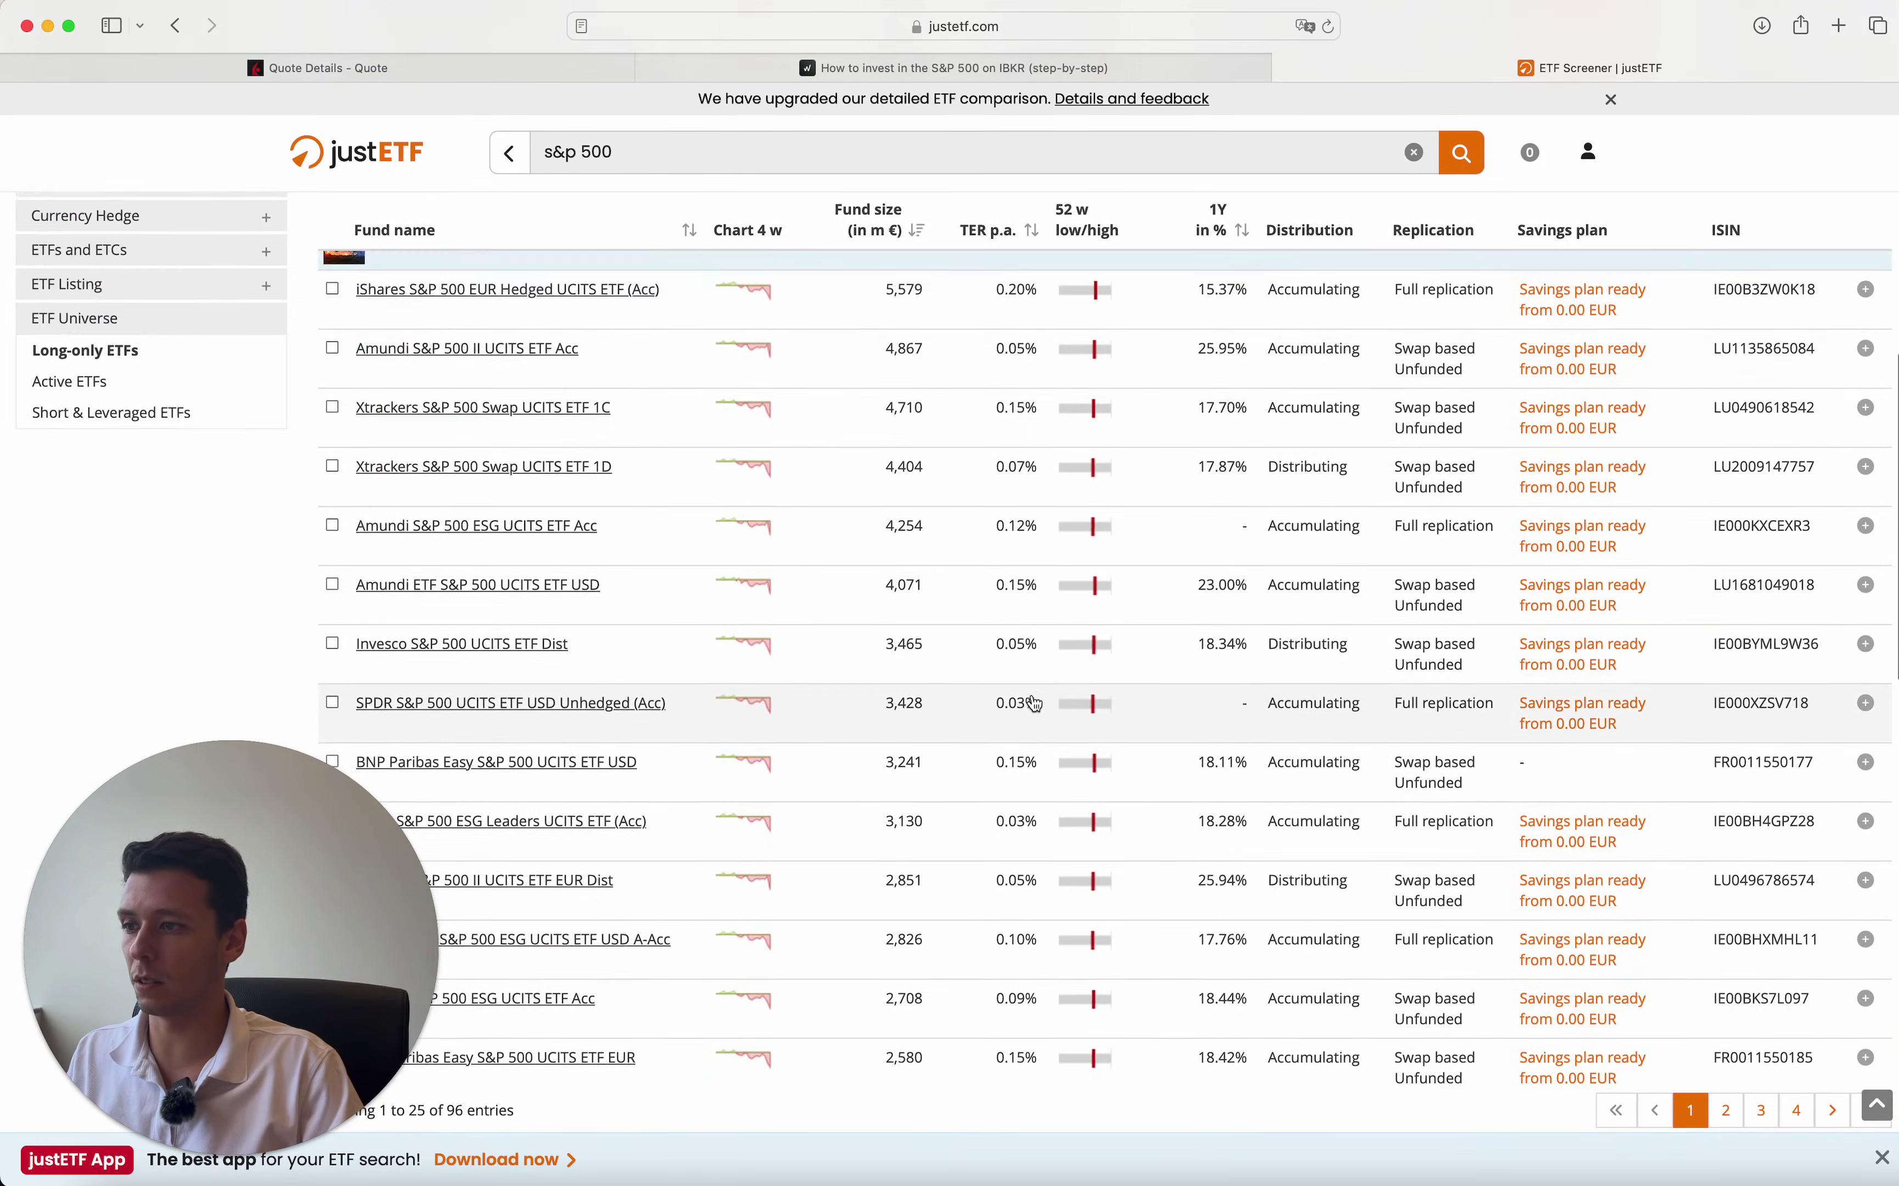
Step: Return to the SXR8 quote on Interactive Brokers and open a buy order ticket for the ETF
{"action": "scroll", "coordinate": [1006, 533], "scroll_direction": "up", "scroll_amount": 10}
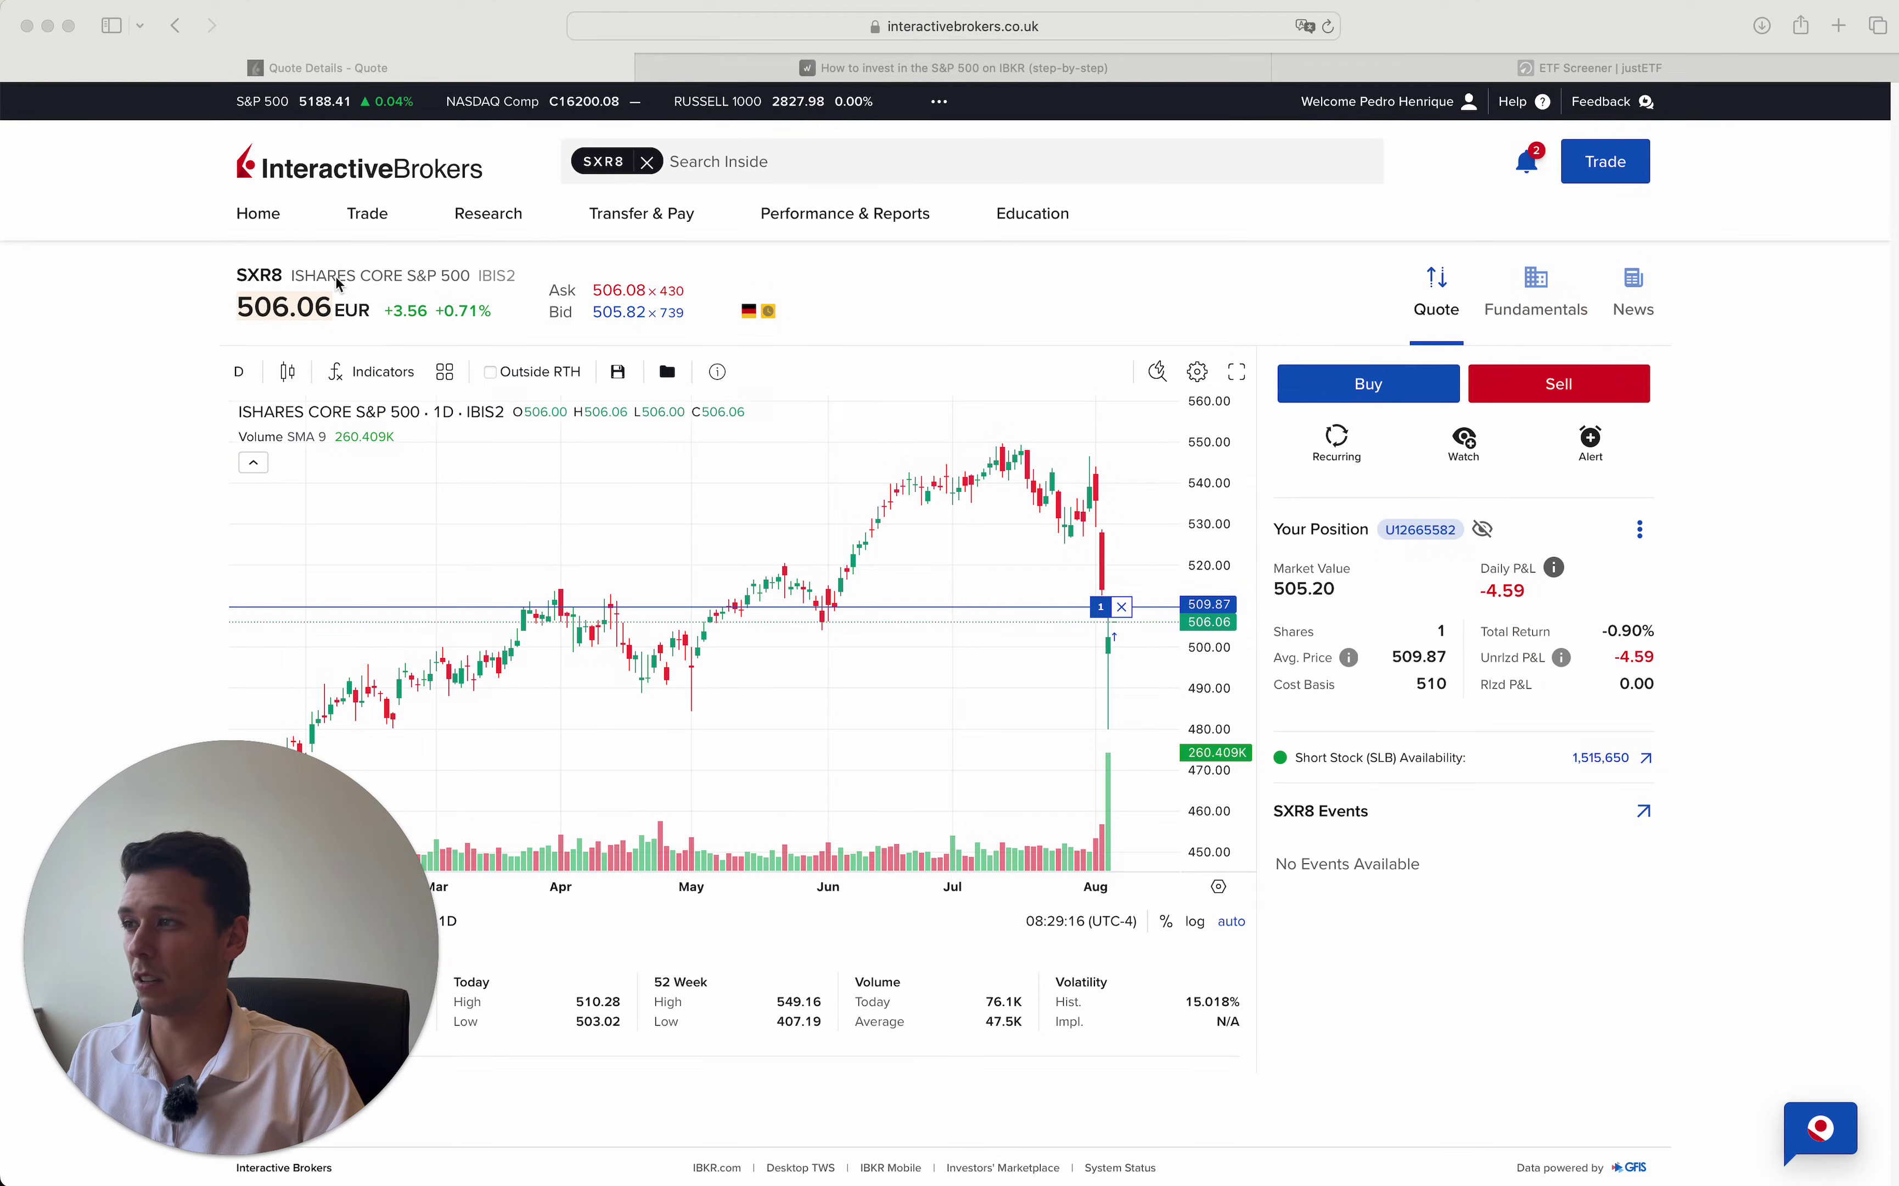
{"action": "left_click", "coordinate": [876, 293]}
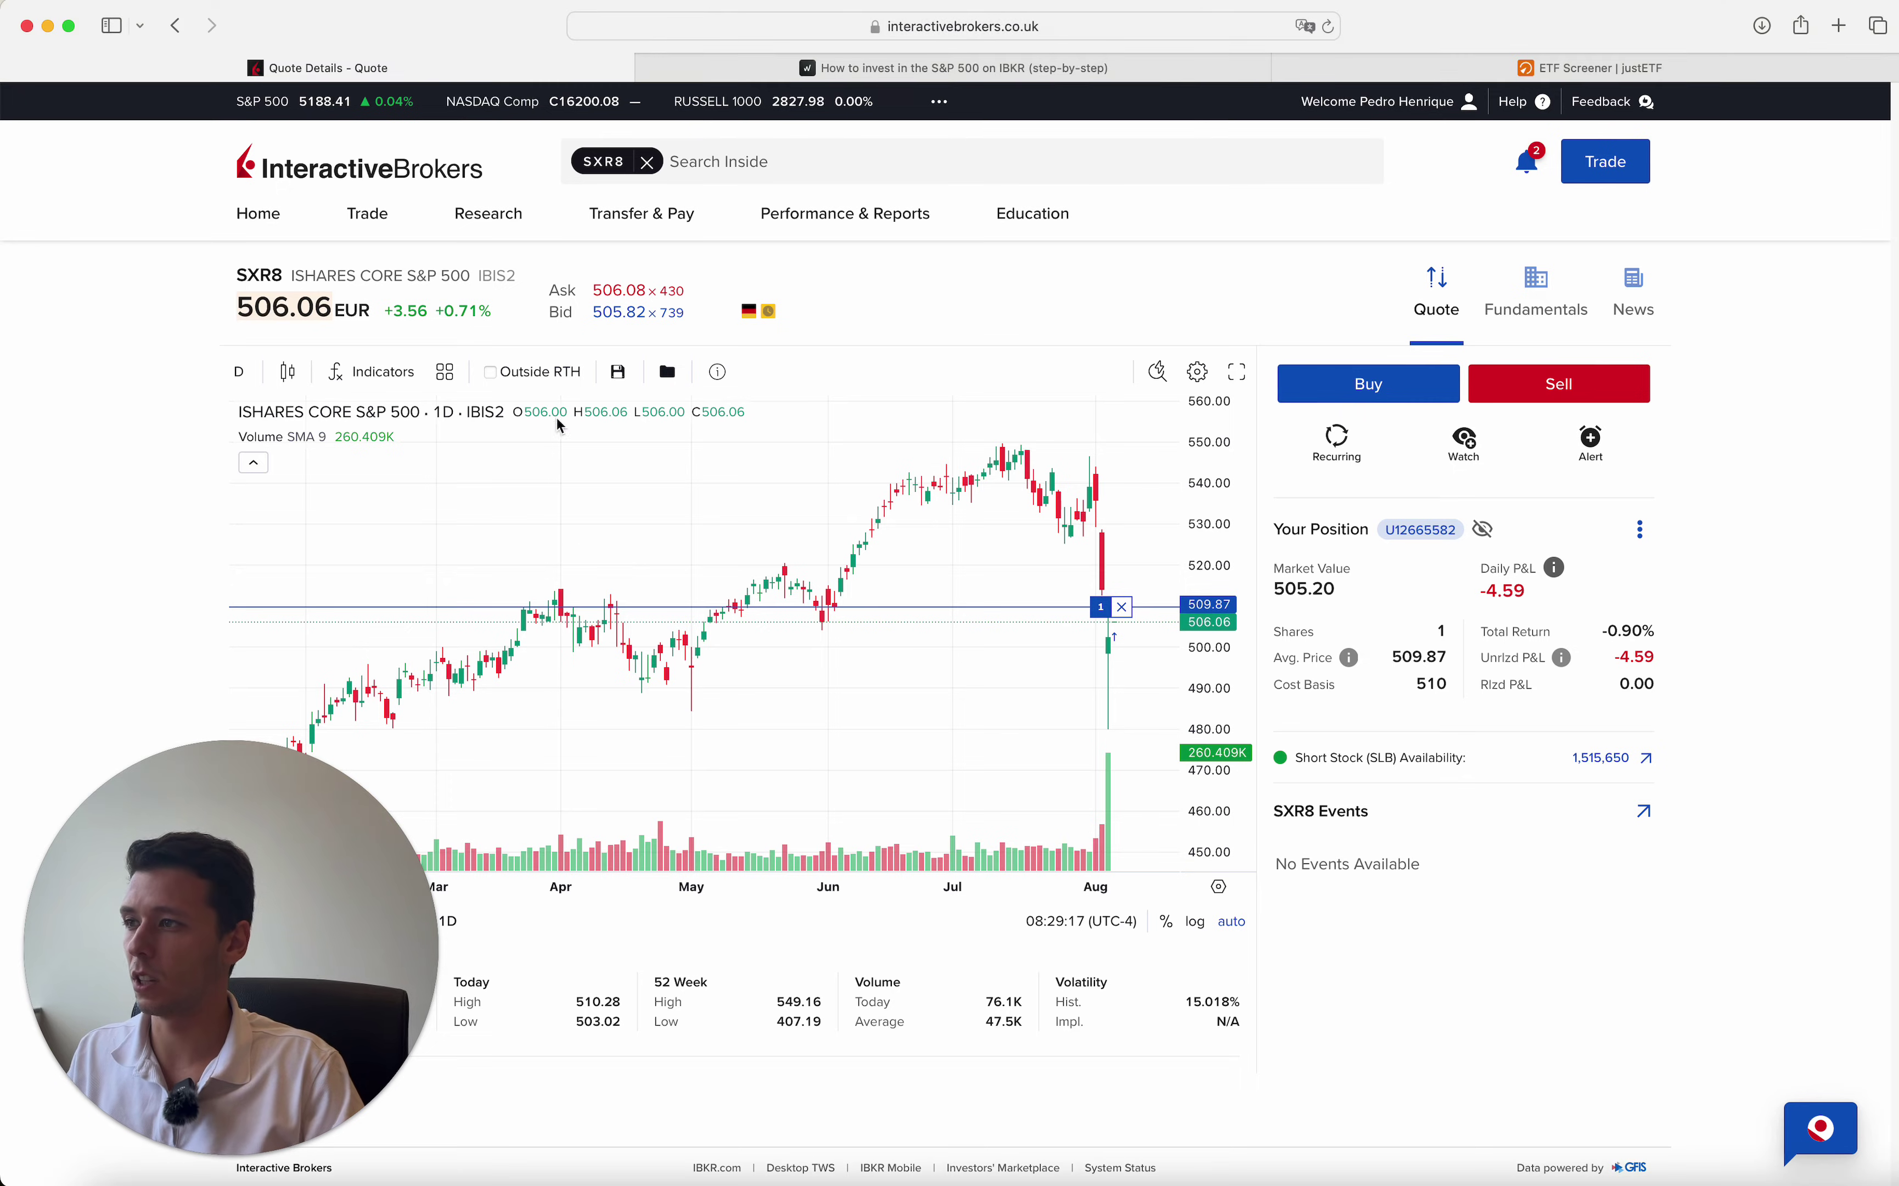
{"action": "left_click", "coordinate": [1380, 392]}
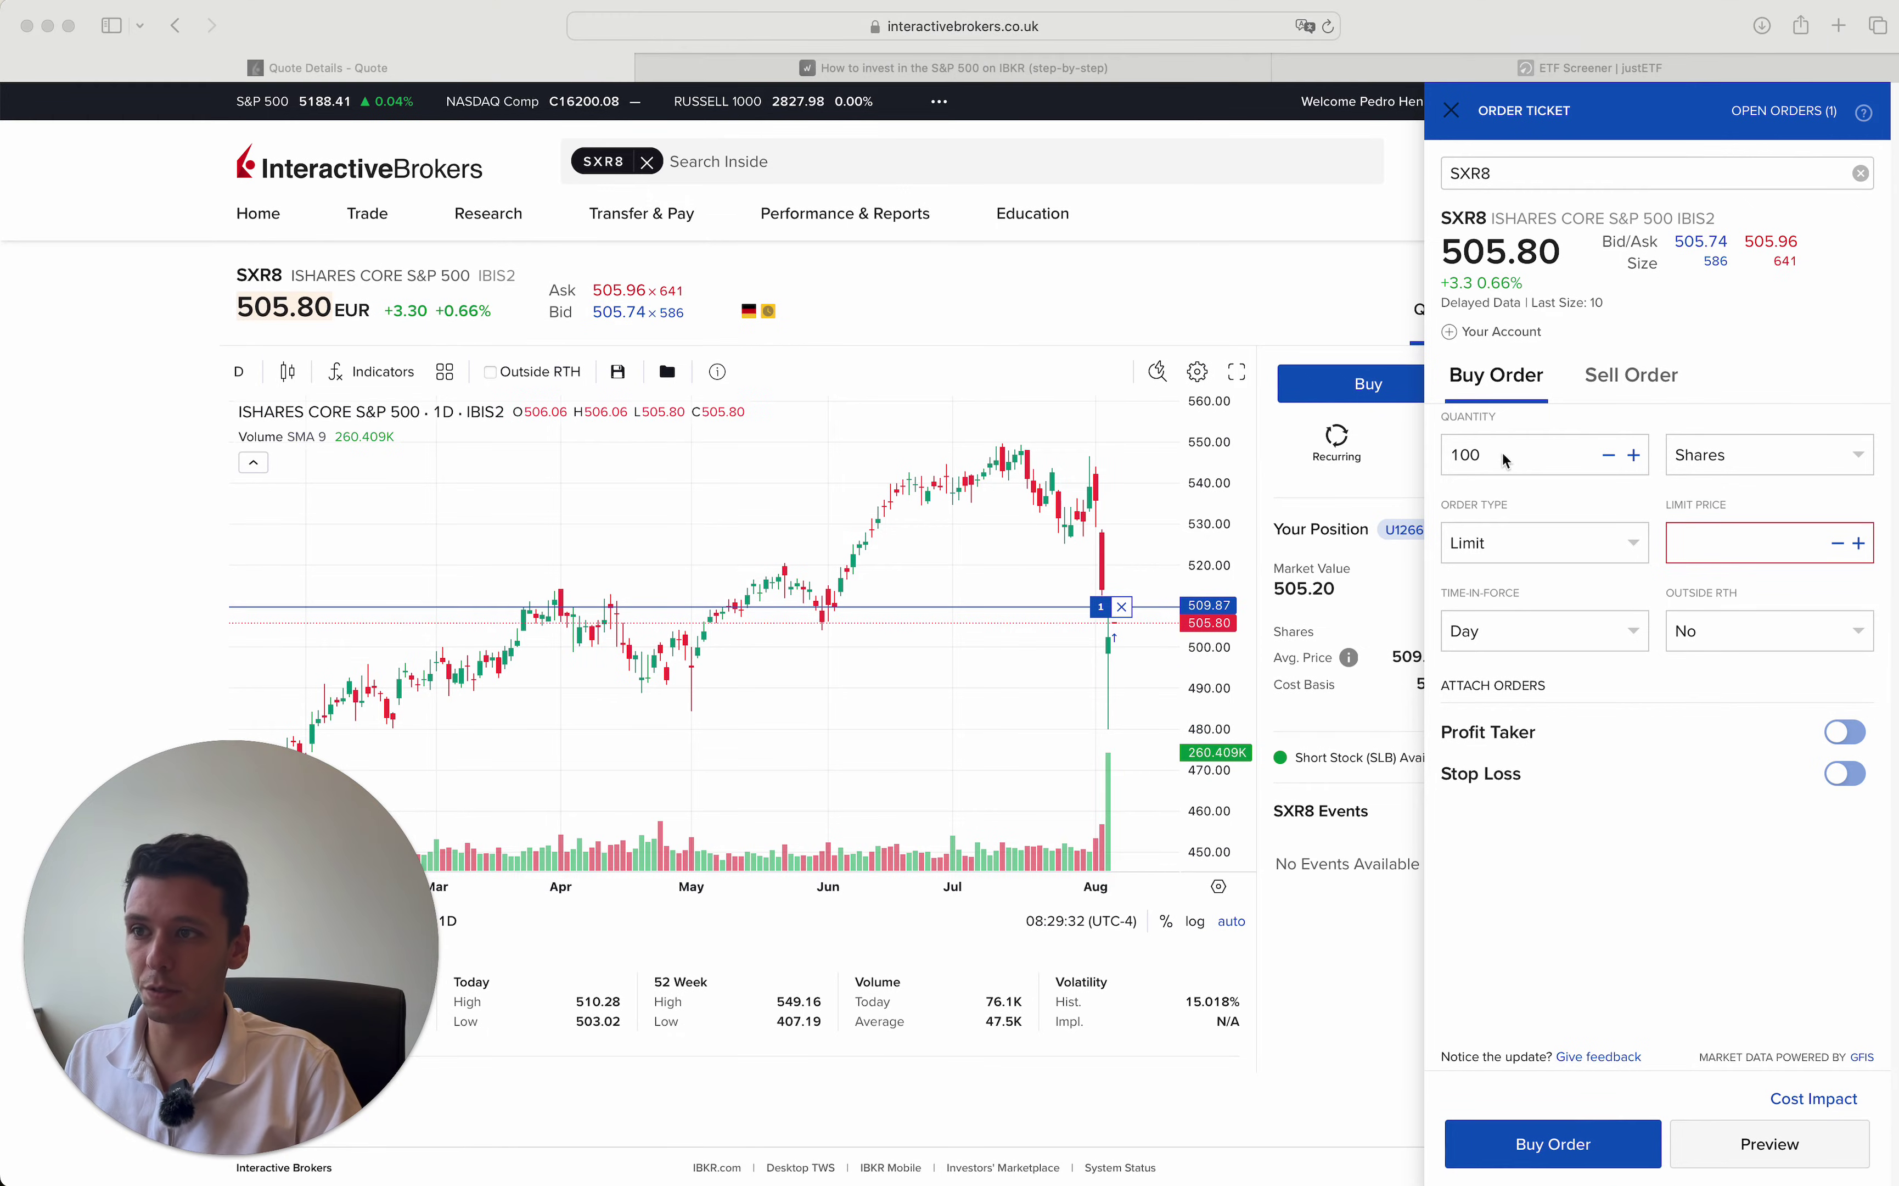
Step: Set the buy order's quantity to 1, counted in shares rather than EUR
{"action": "double_click", "coordinate": [1475, 460]}
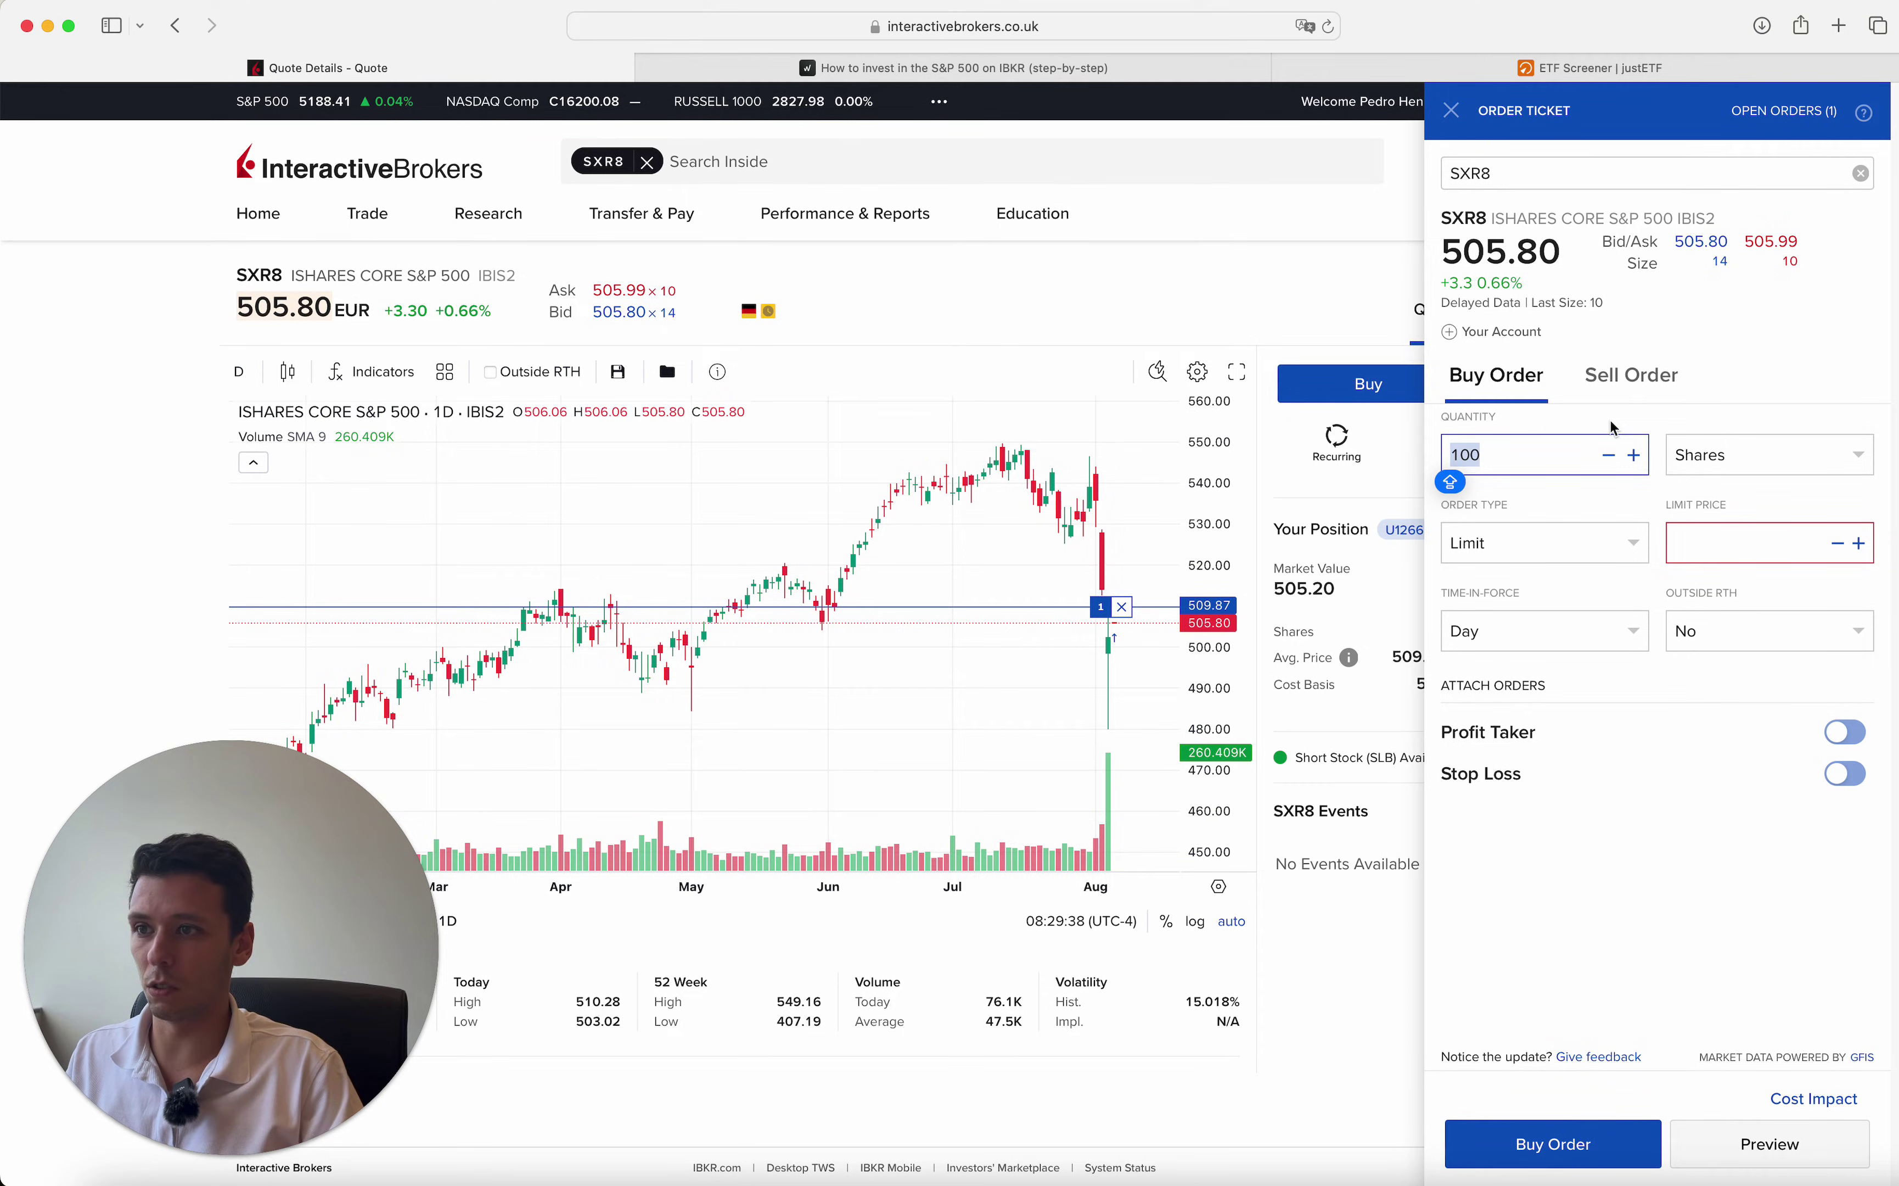
{"action": "left_click", "coordinate": [1767, 453]}
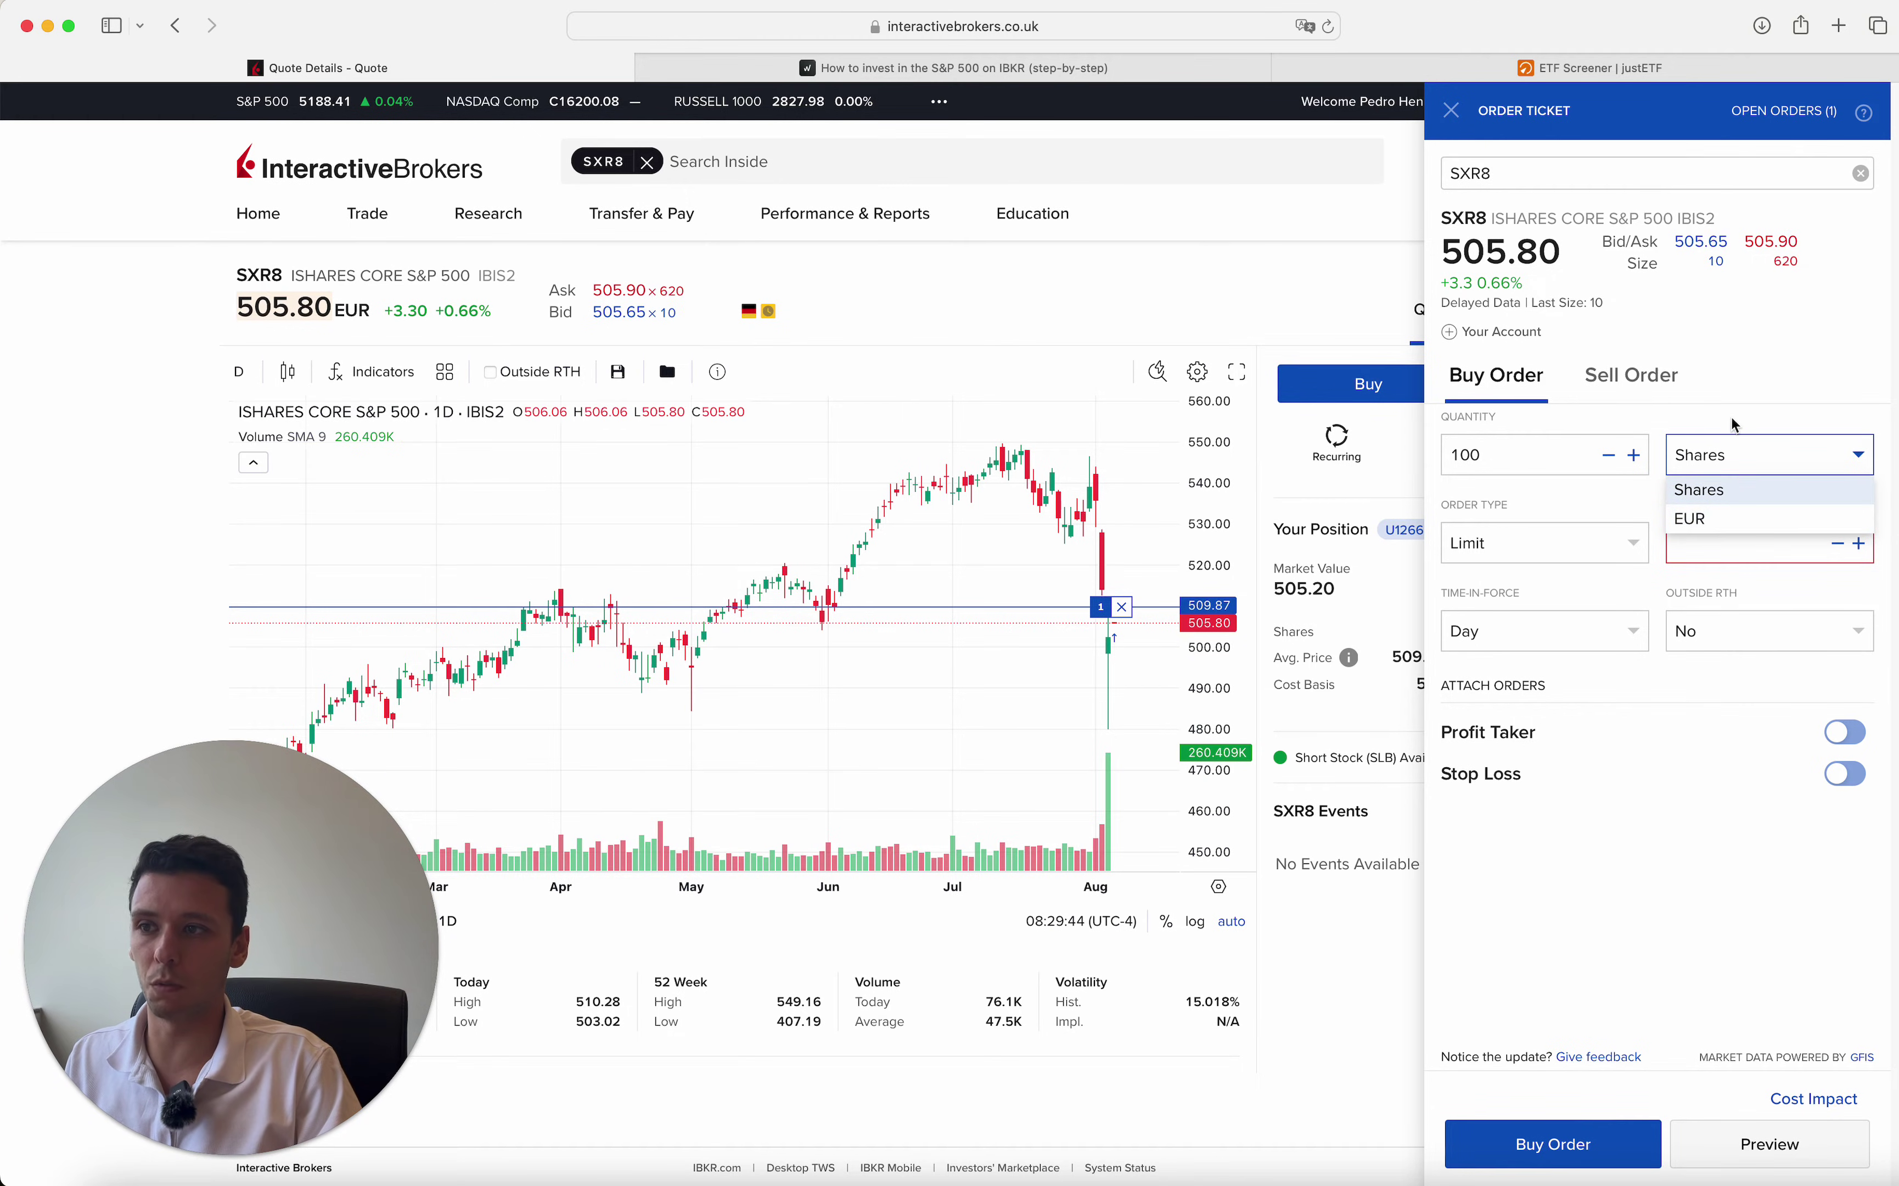
{"action": "left_click", "coordinate": [1726, 489]}
{"action": "left_click", "coordinate": [1544, 441]}
{"action": "key", "text": "BackSpace"}
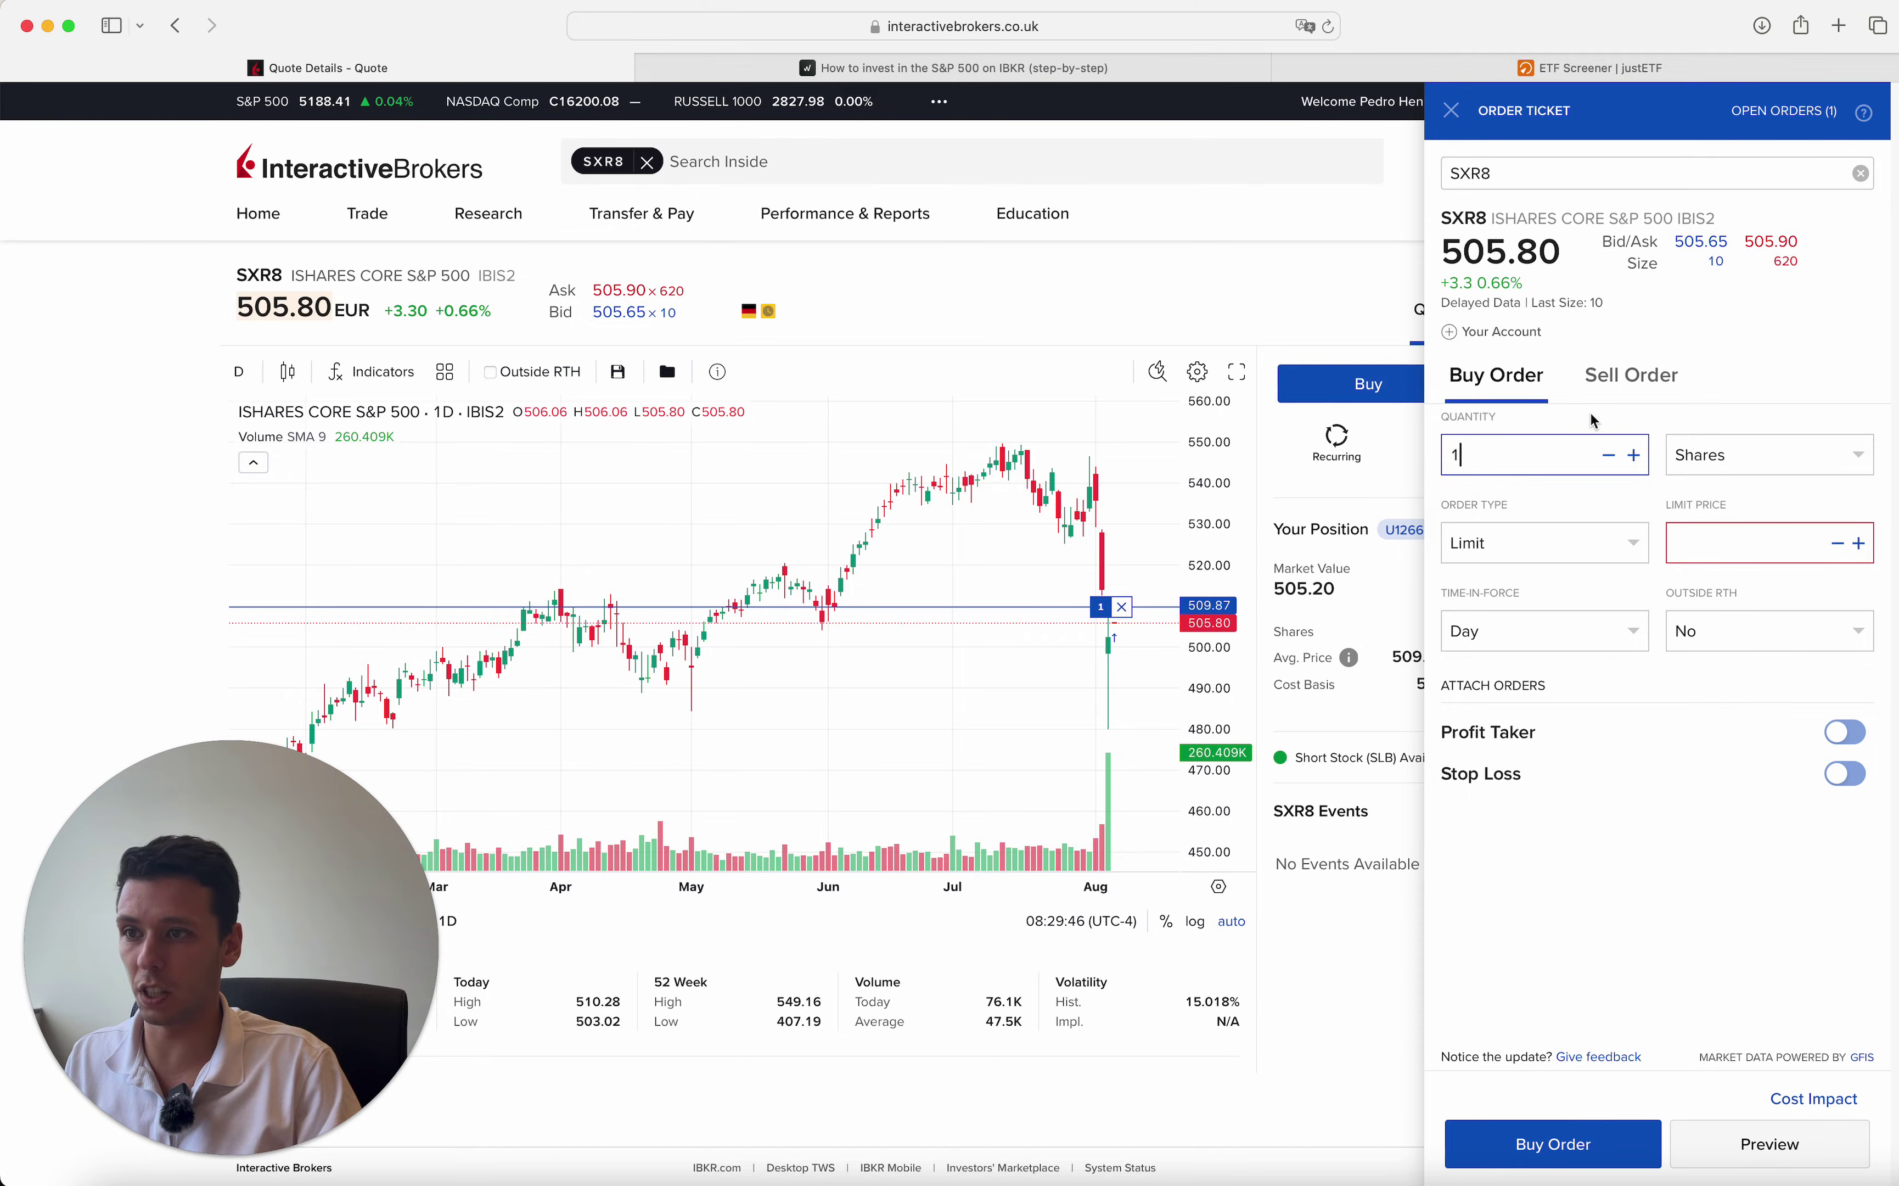
{"action": "type", "text": "1"}
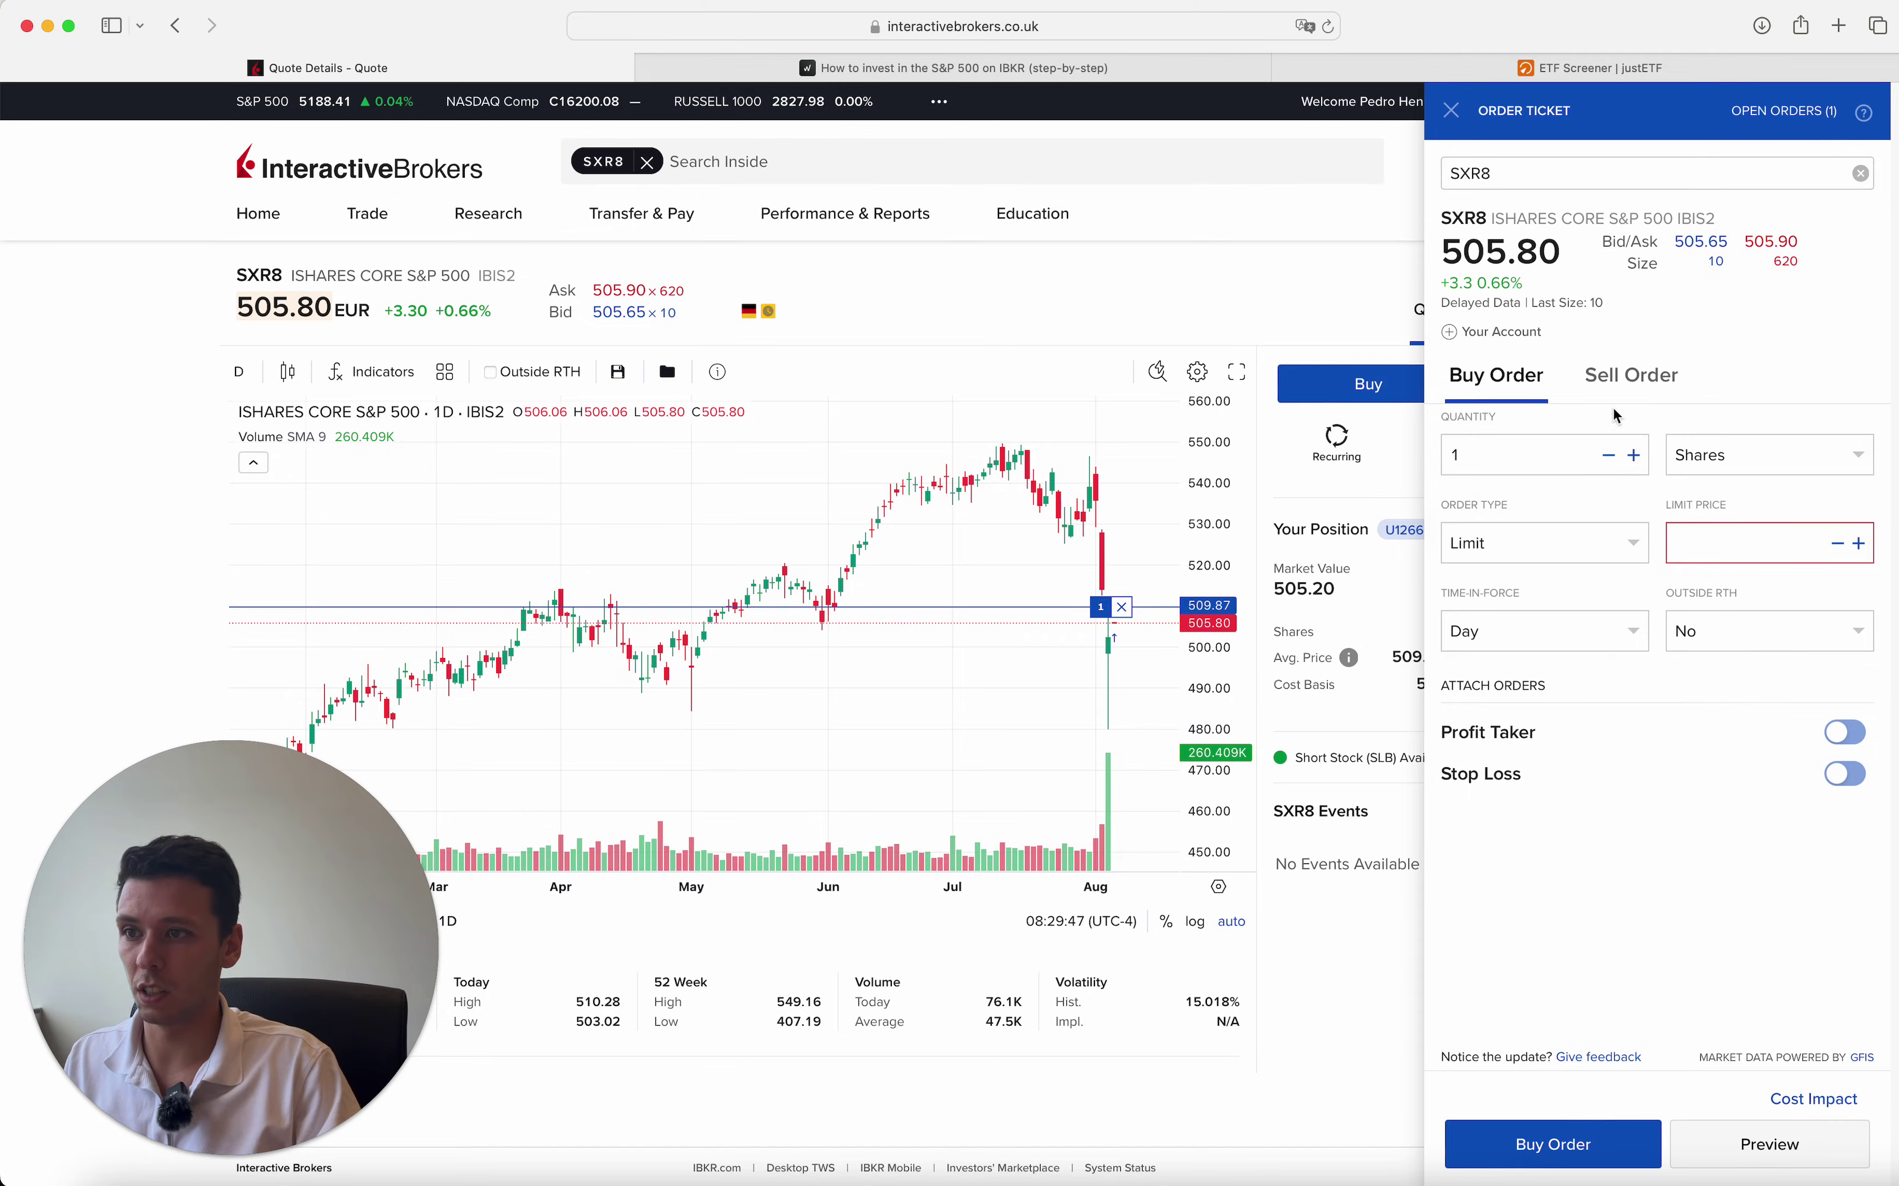
Step: Change the order type to Market and keep the time-in-force set to Day
{"action": "left_click", "coordinate": [1513, 553]}
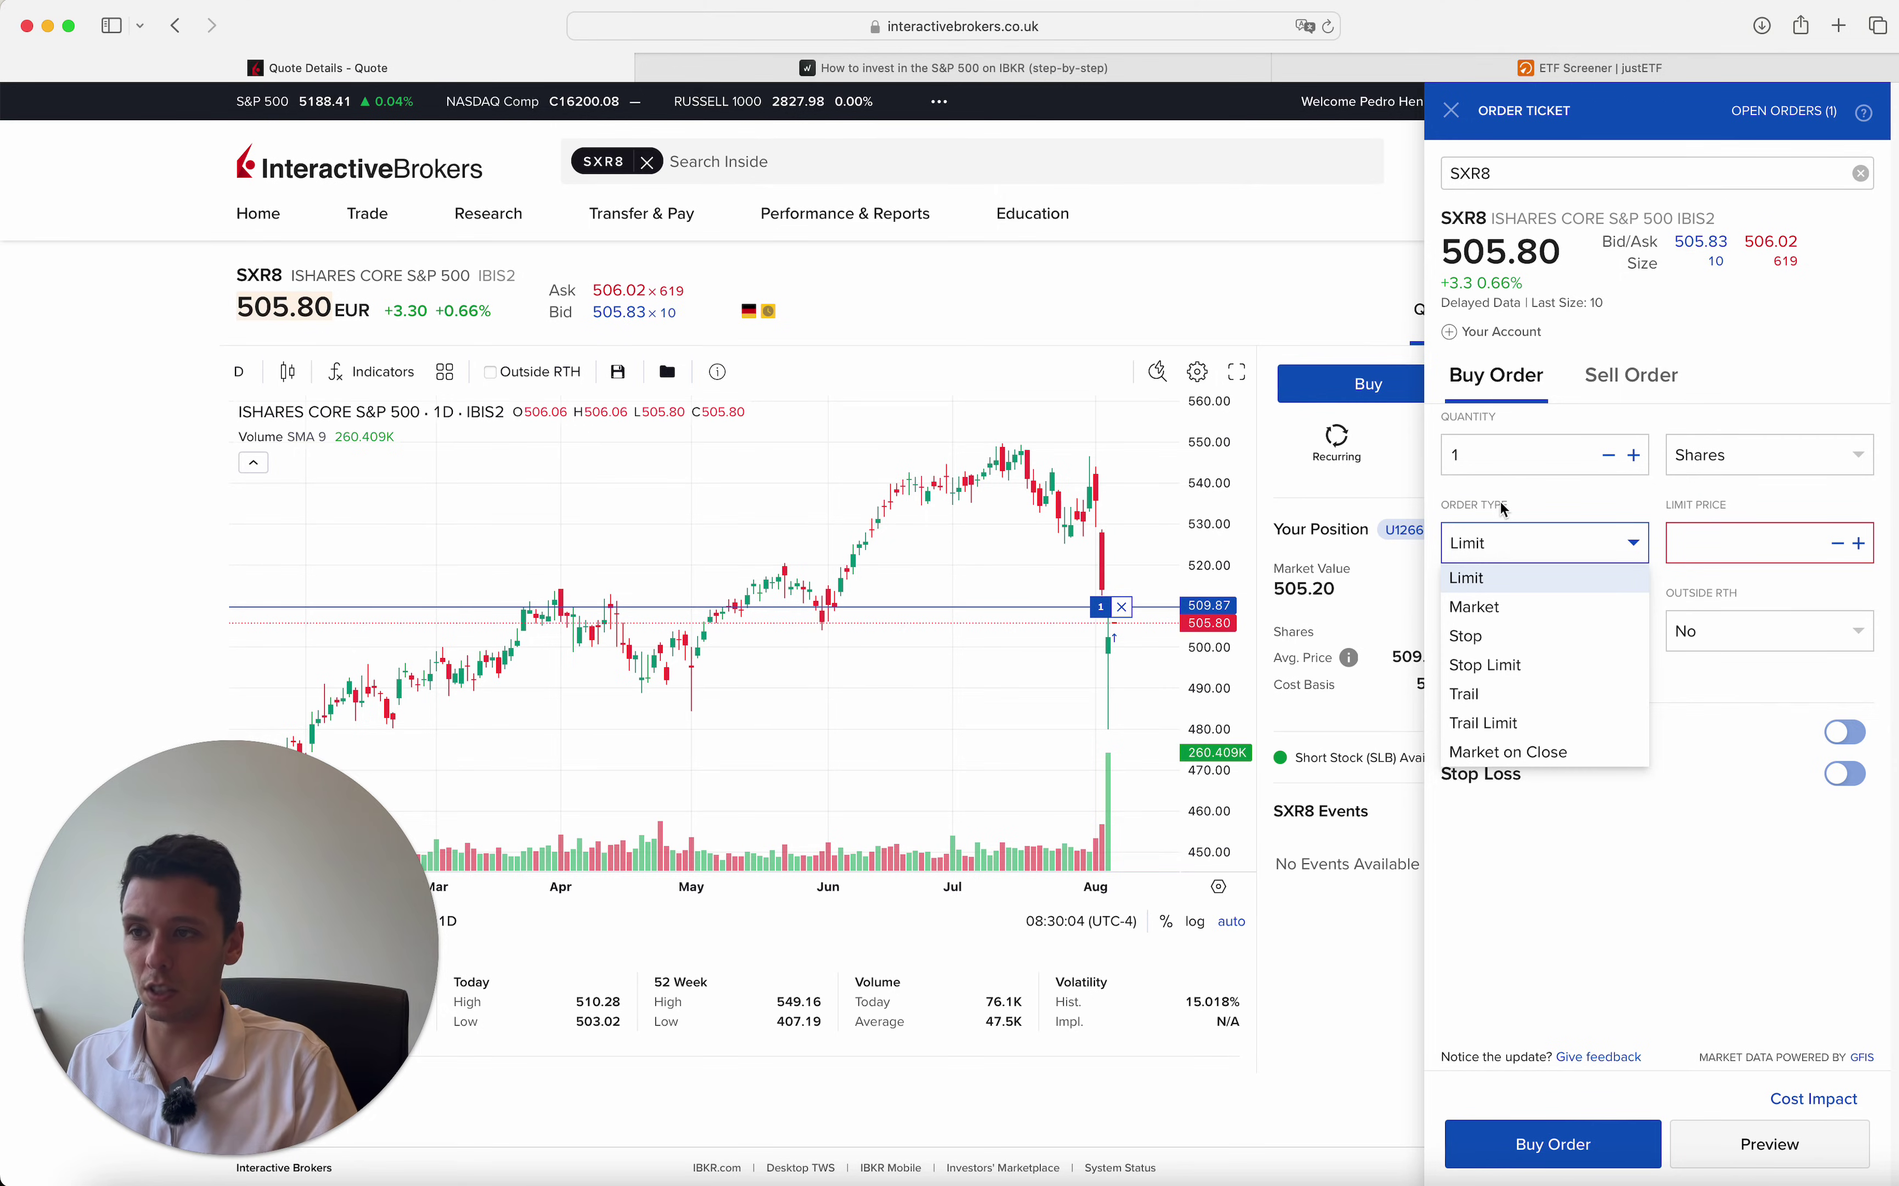
{"action": "left_click", "coordinate": [1502, 604]}
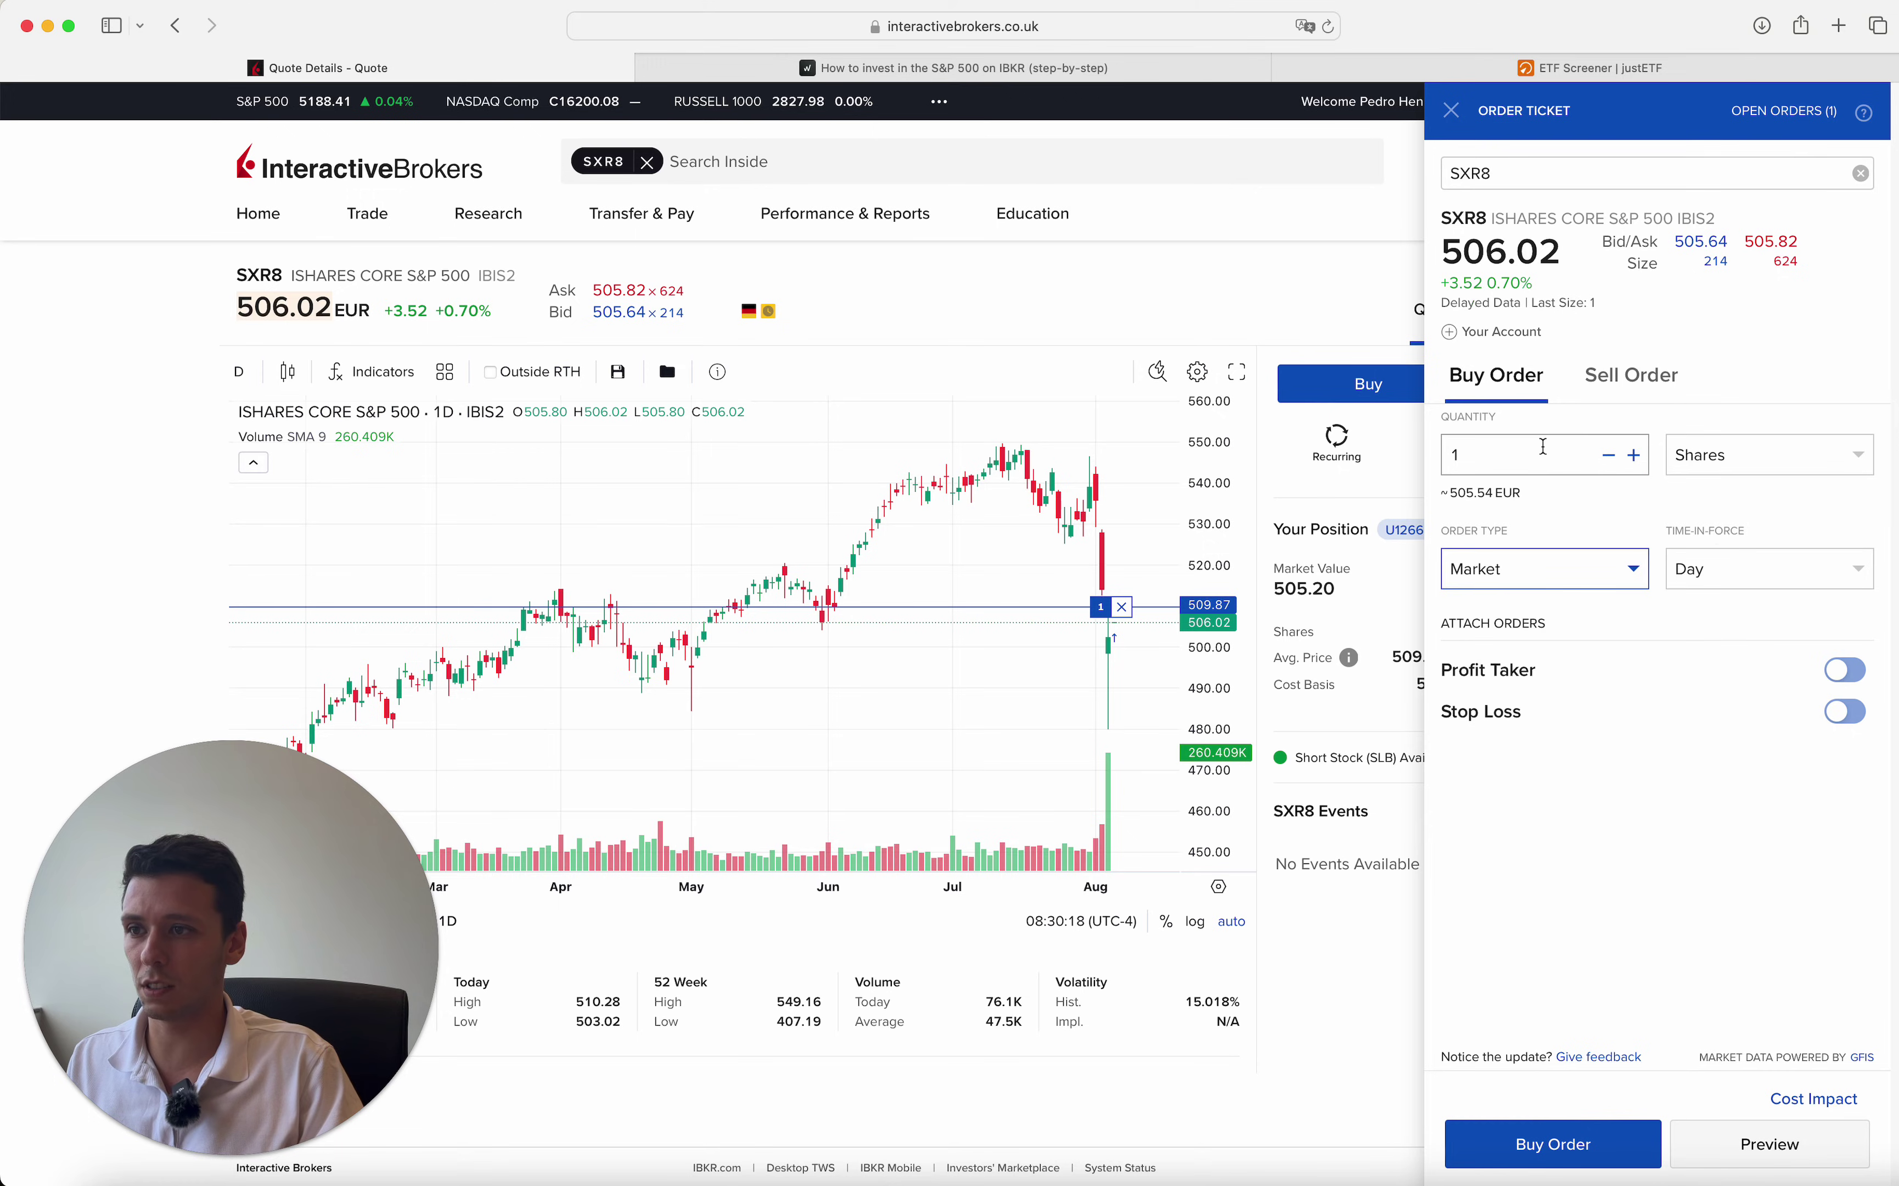
{"action": "left_click", "coordinate": [1557, 461]}
{"action": "left_click", "coordinate": [1513, 495]}
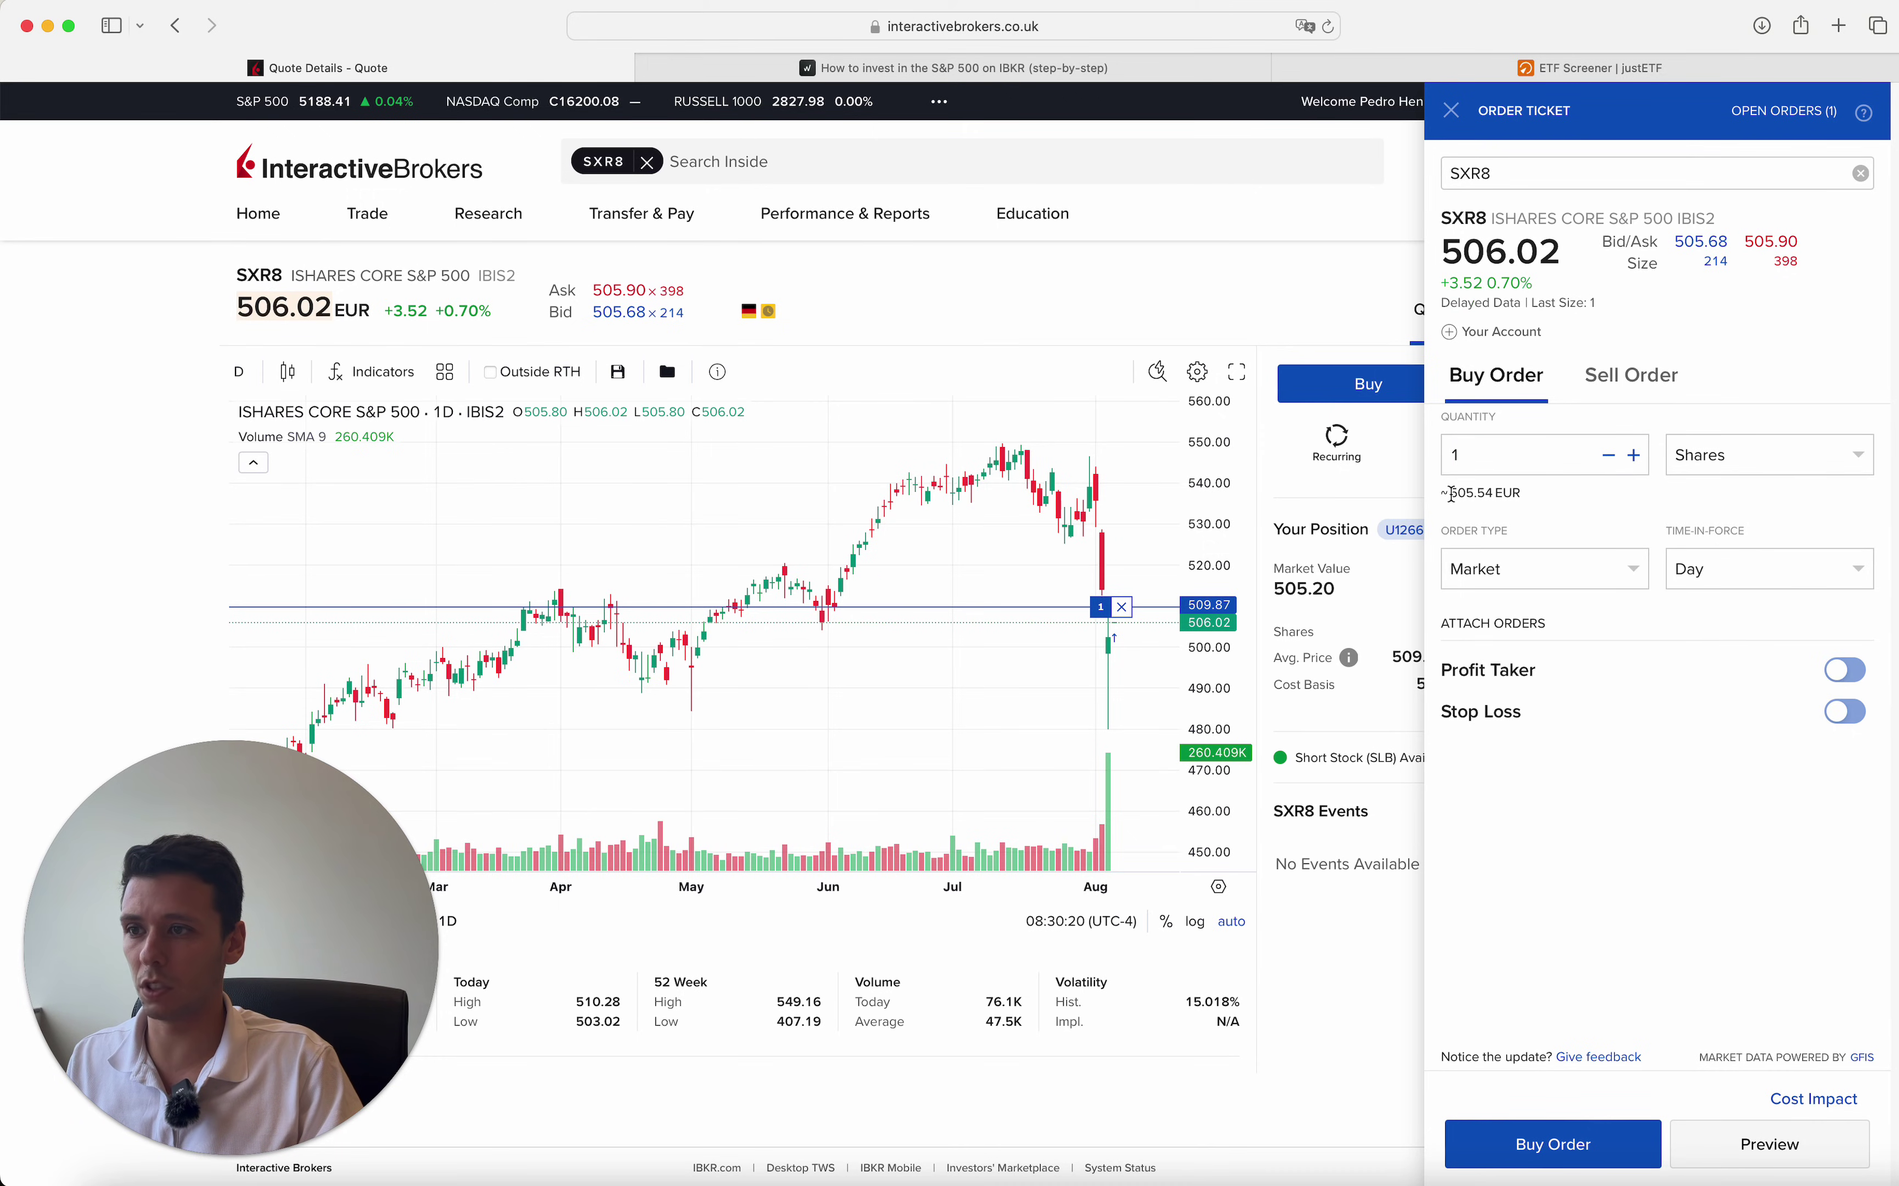
{"action": "left_click_drag", "start_coordinate": [1451, 493], "coordinate": [1470, 493]}
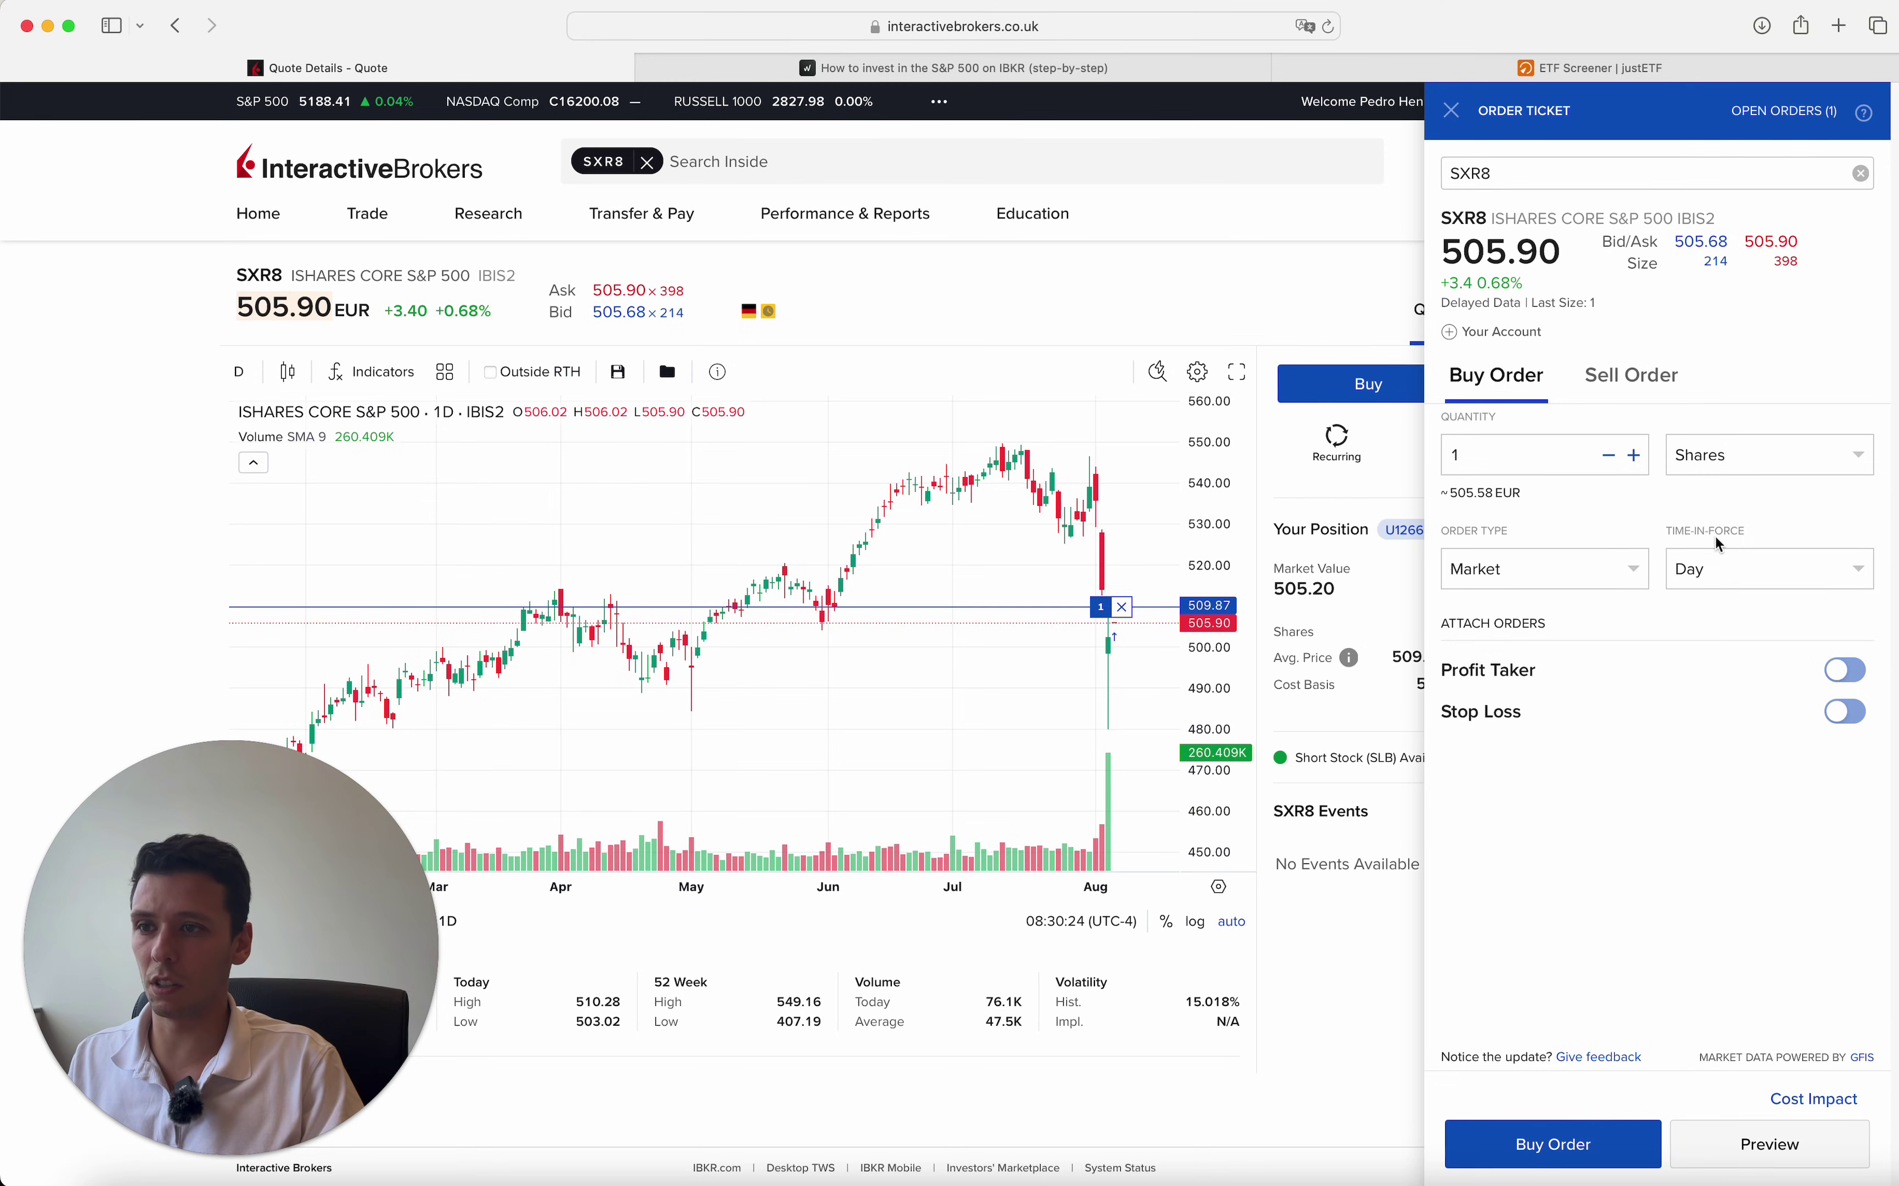
{"action": "left_click", "coordinate": [1718, 571]}
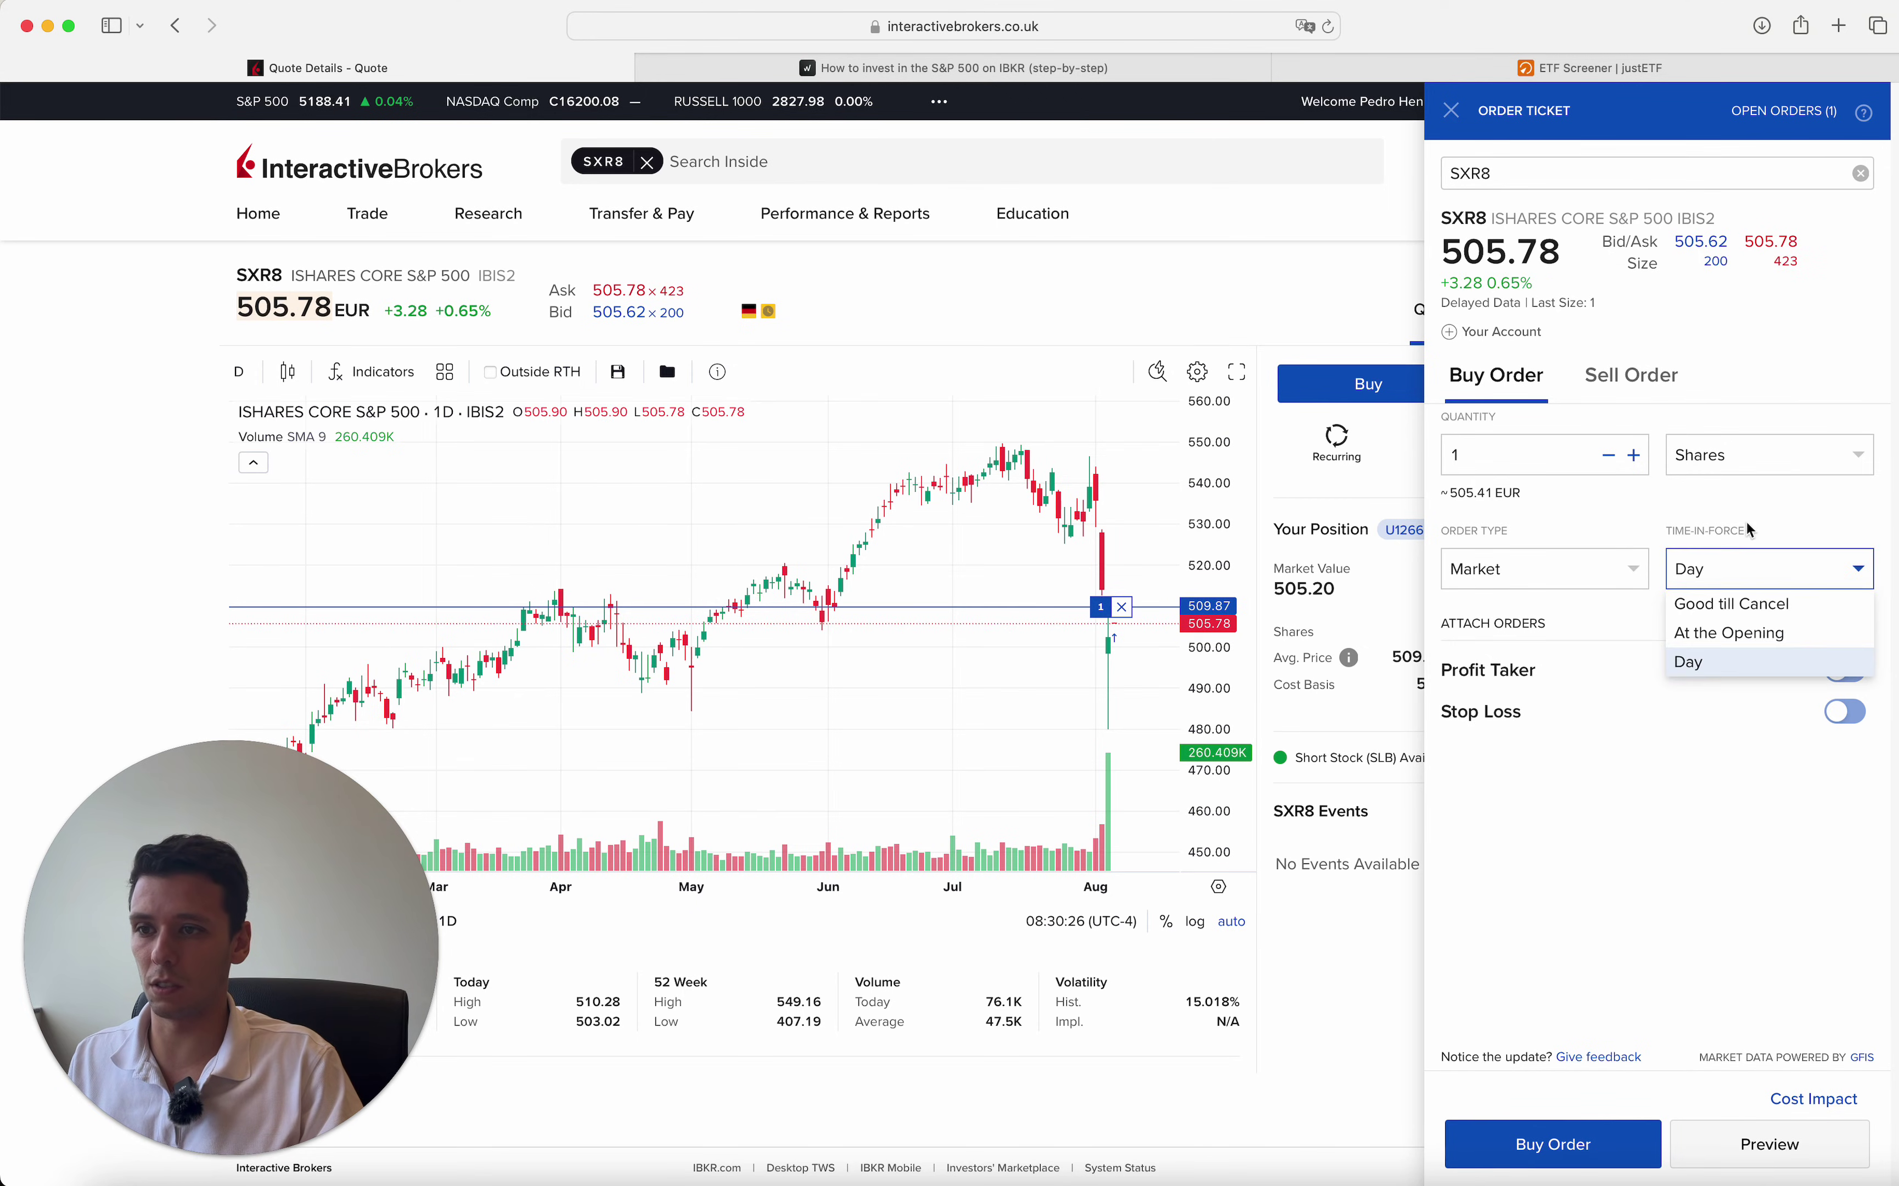
{"action": "left_click", "coordinate": [1724, 560]}
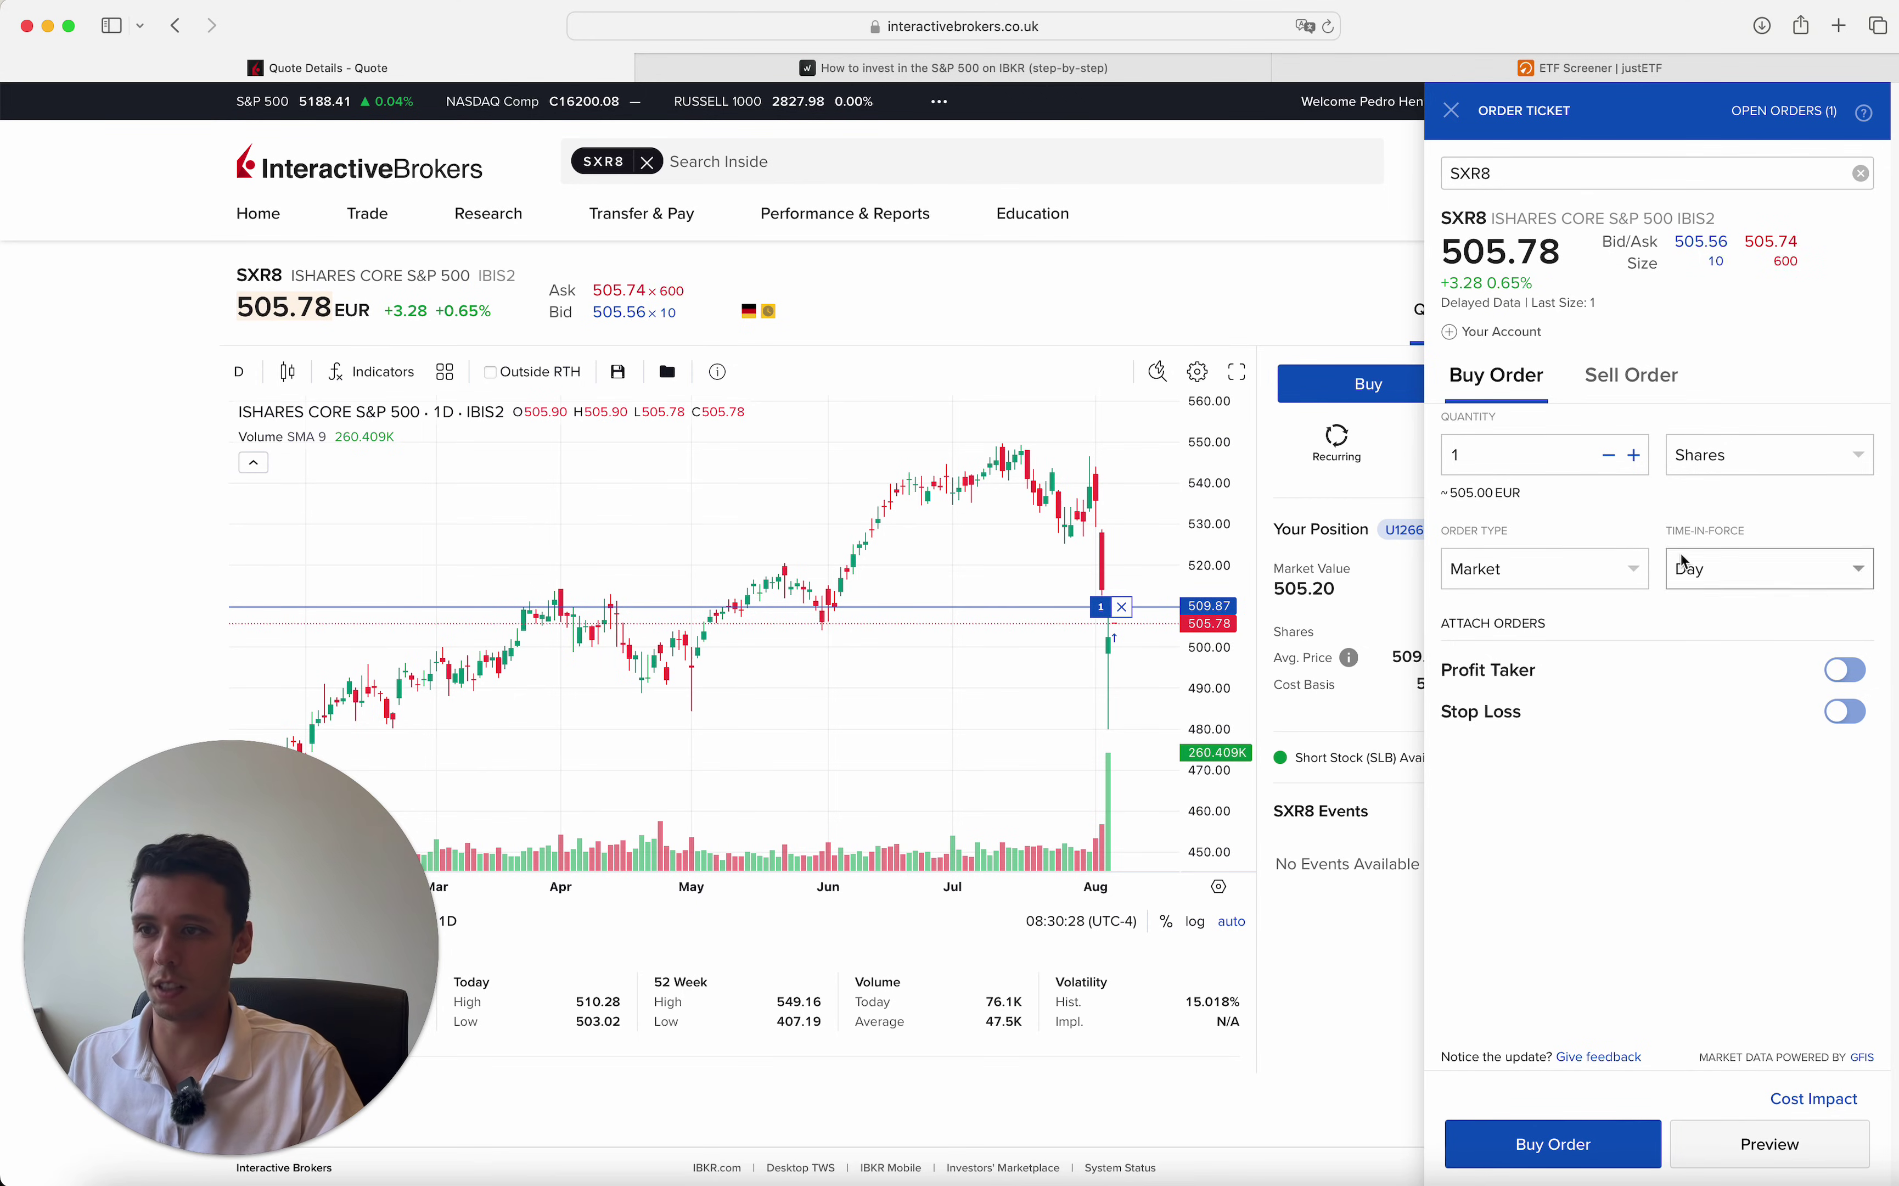
Step: Submit the market buy order for 1 share of SXR8
{"action": "left_click", "coordinate": [1565, 1162]}
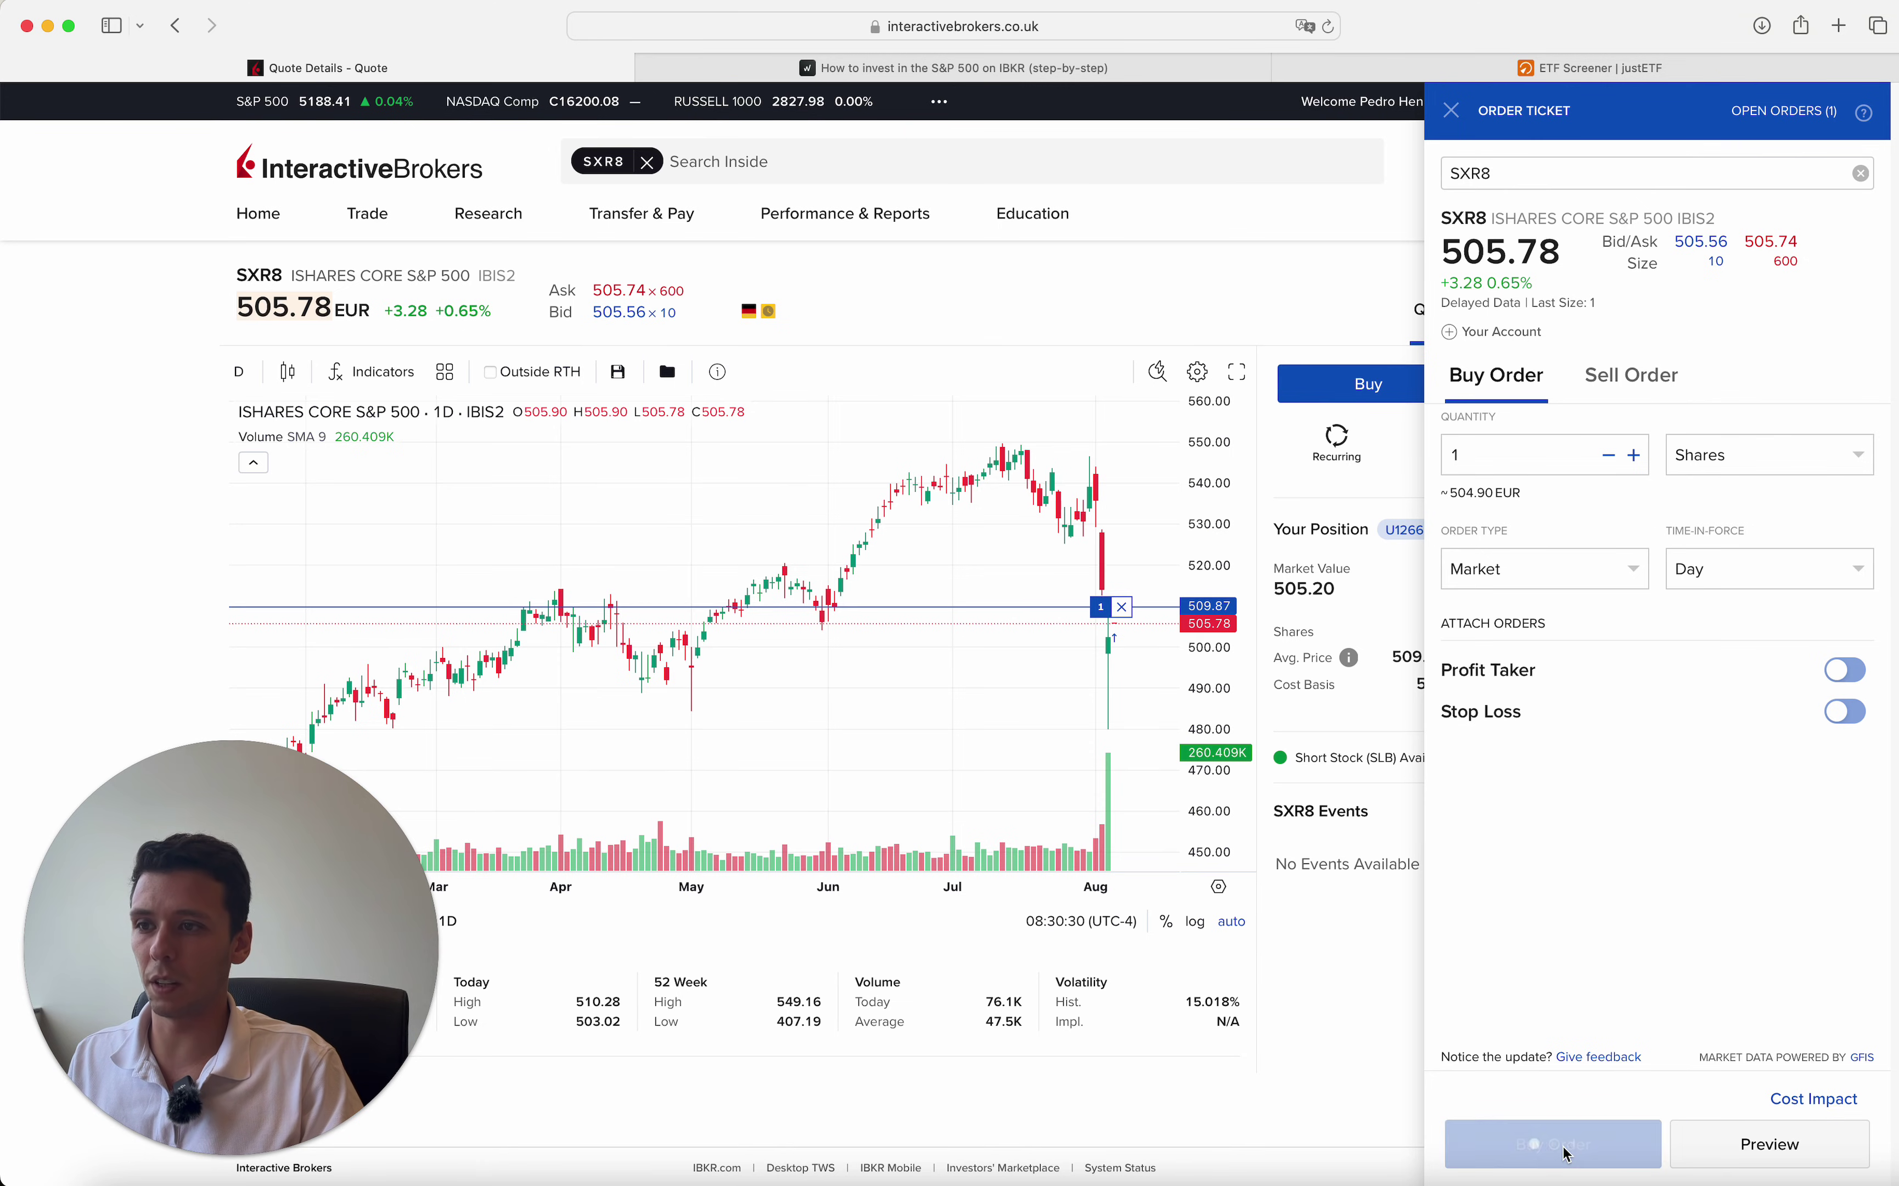
{"action": "left_click", "coordinate": [1134, 693]}
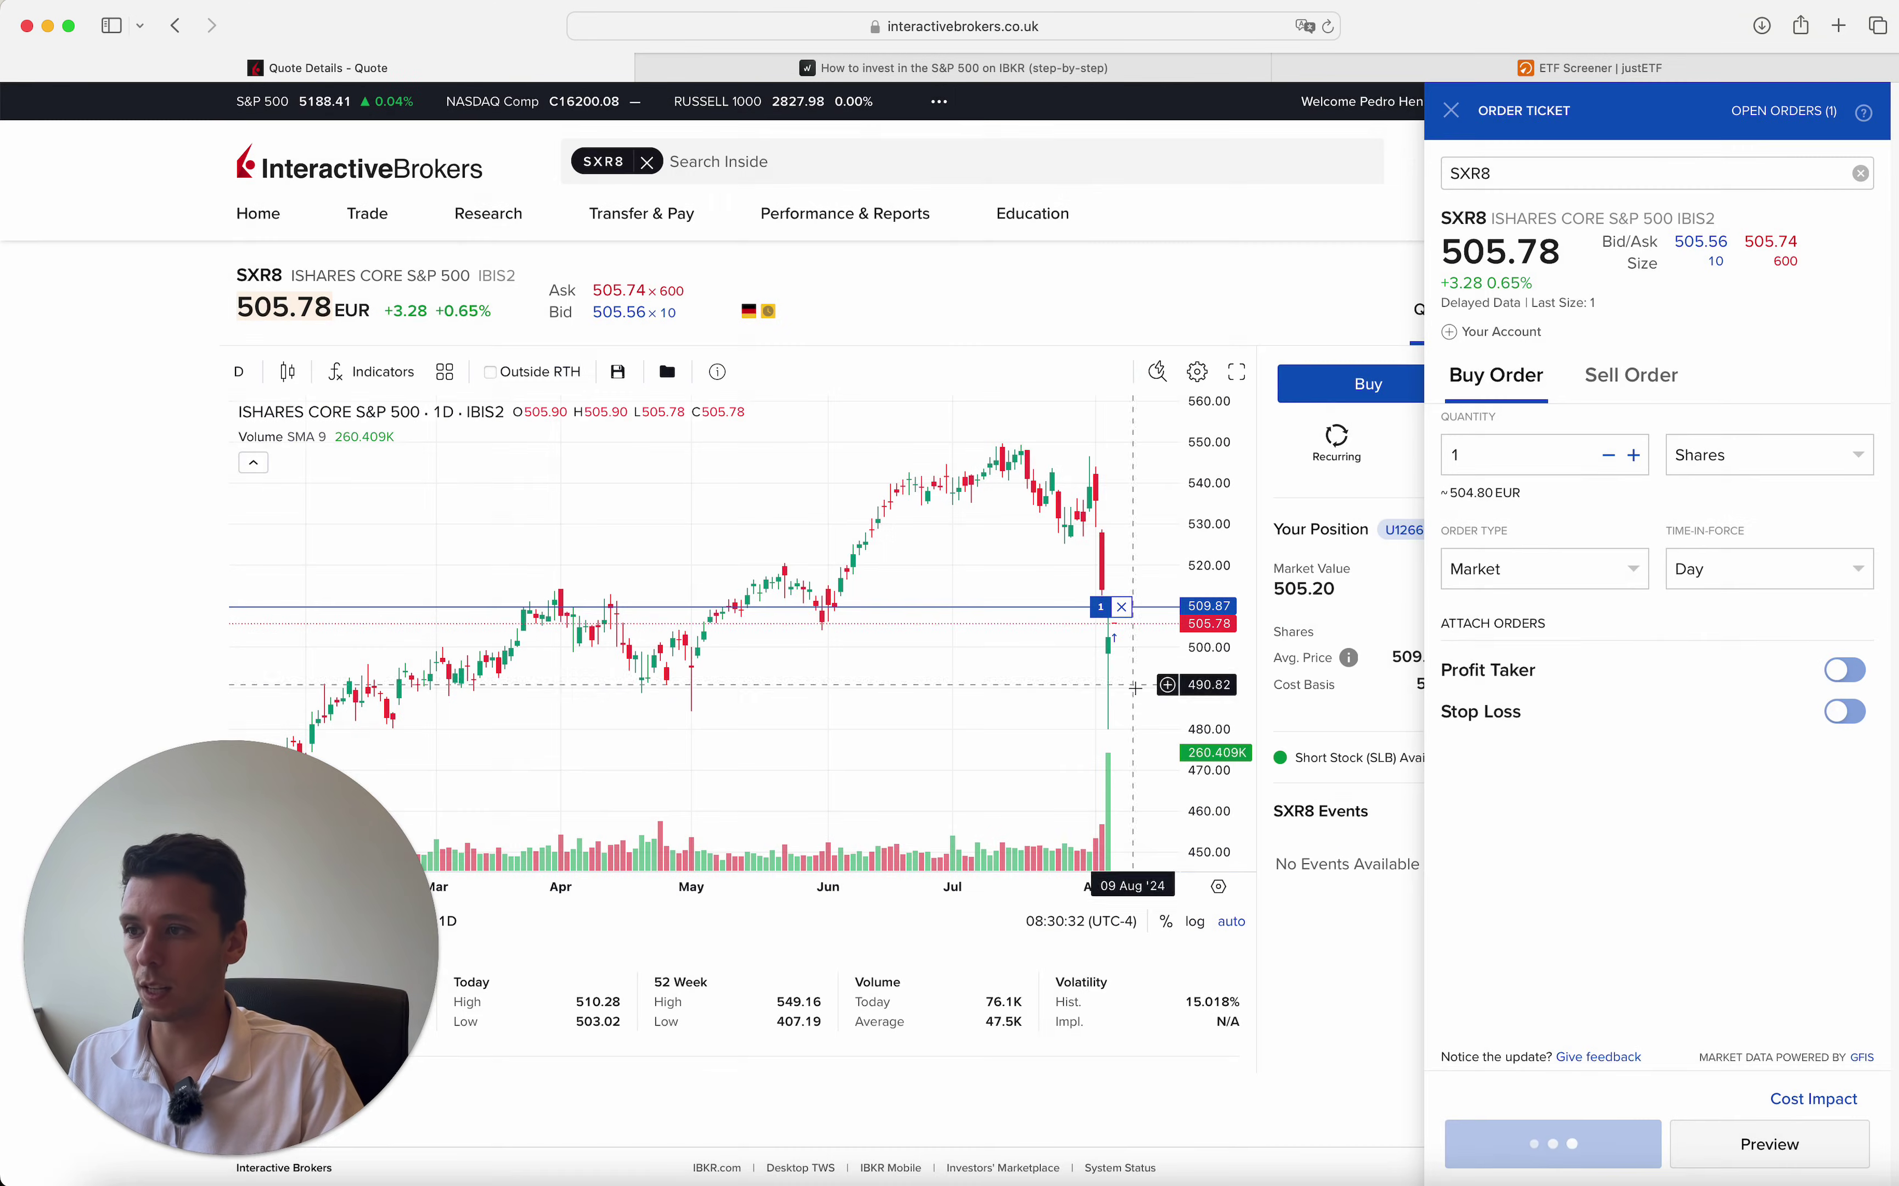
{"action": "left_click", "coordinate": [1131, 820]}
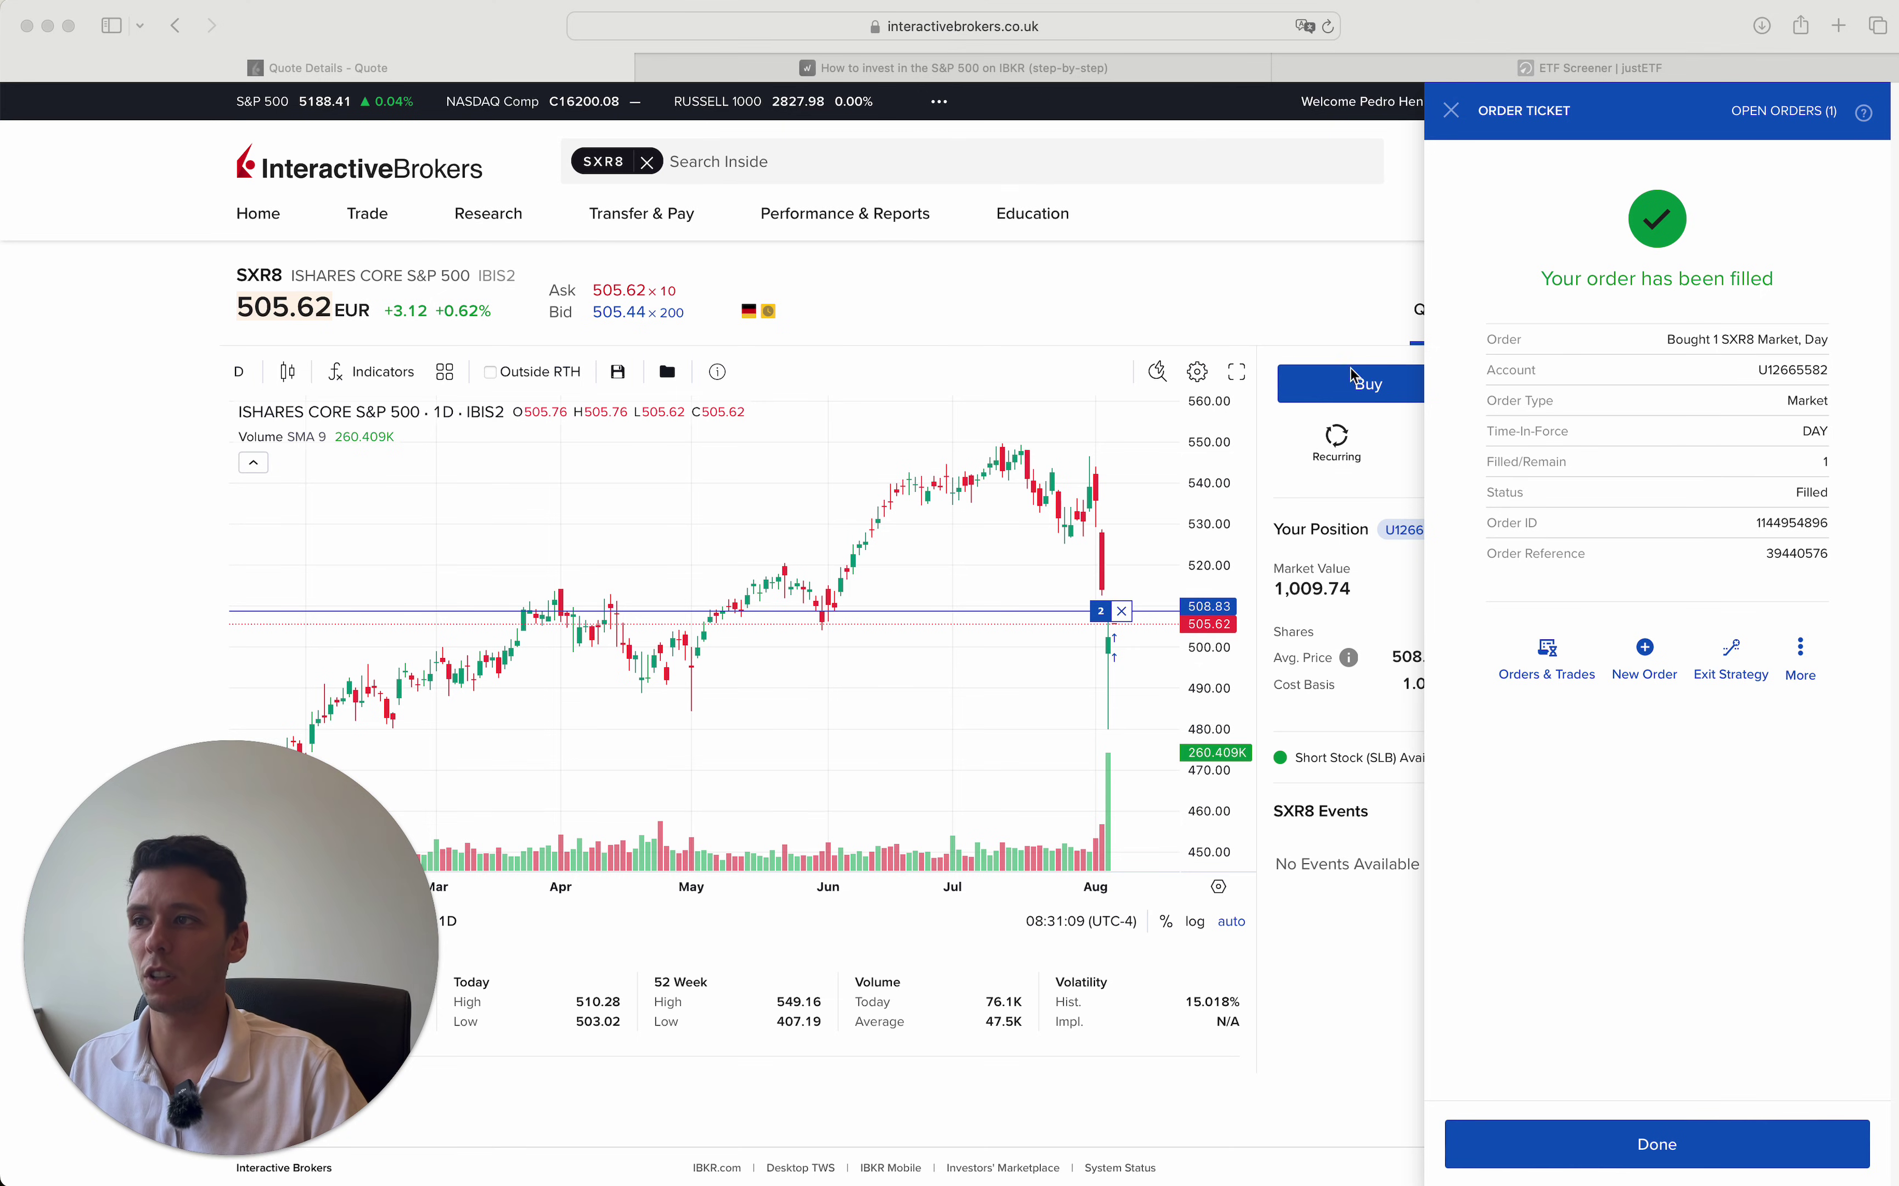
Step: Go back to the S&P 500 investing article and review its ETF table and the reasons for the recommended funds
{"action": "left_click", "coordinate": [961, 59]}
{"action": "scroll", "coordinate": [1017, 371], "scroll_direction": "down", "scroll_amount": 1}
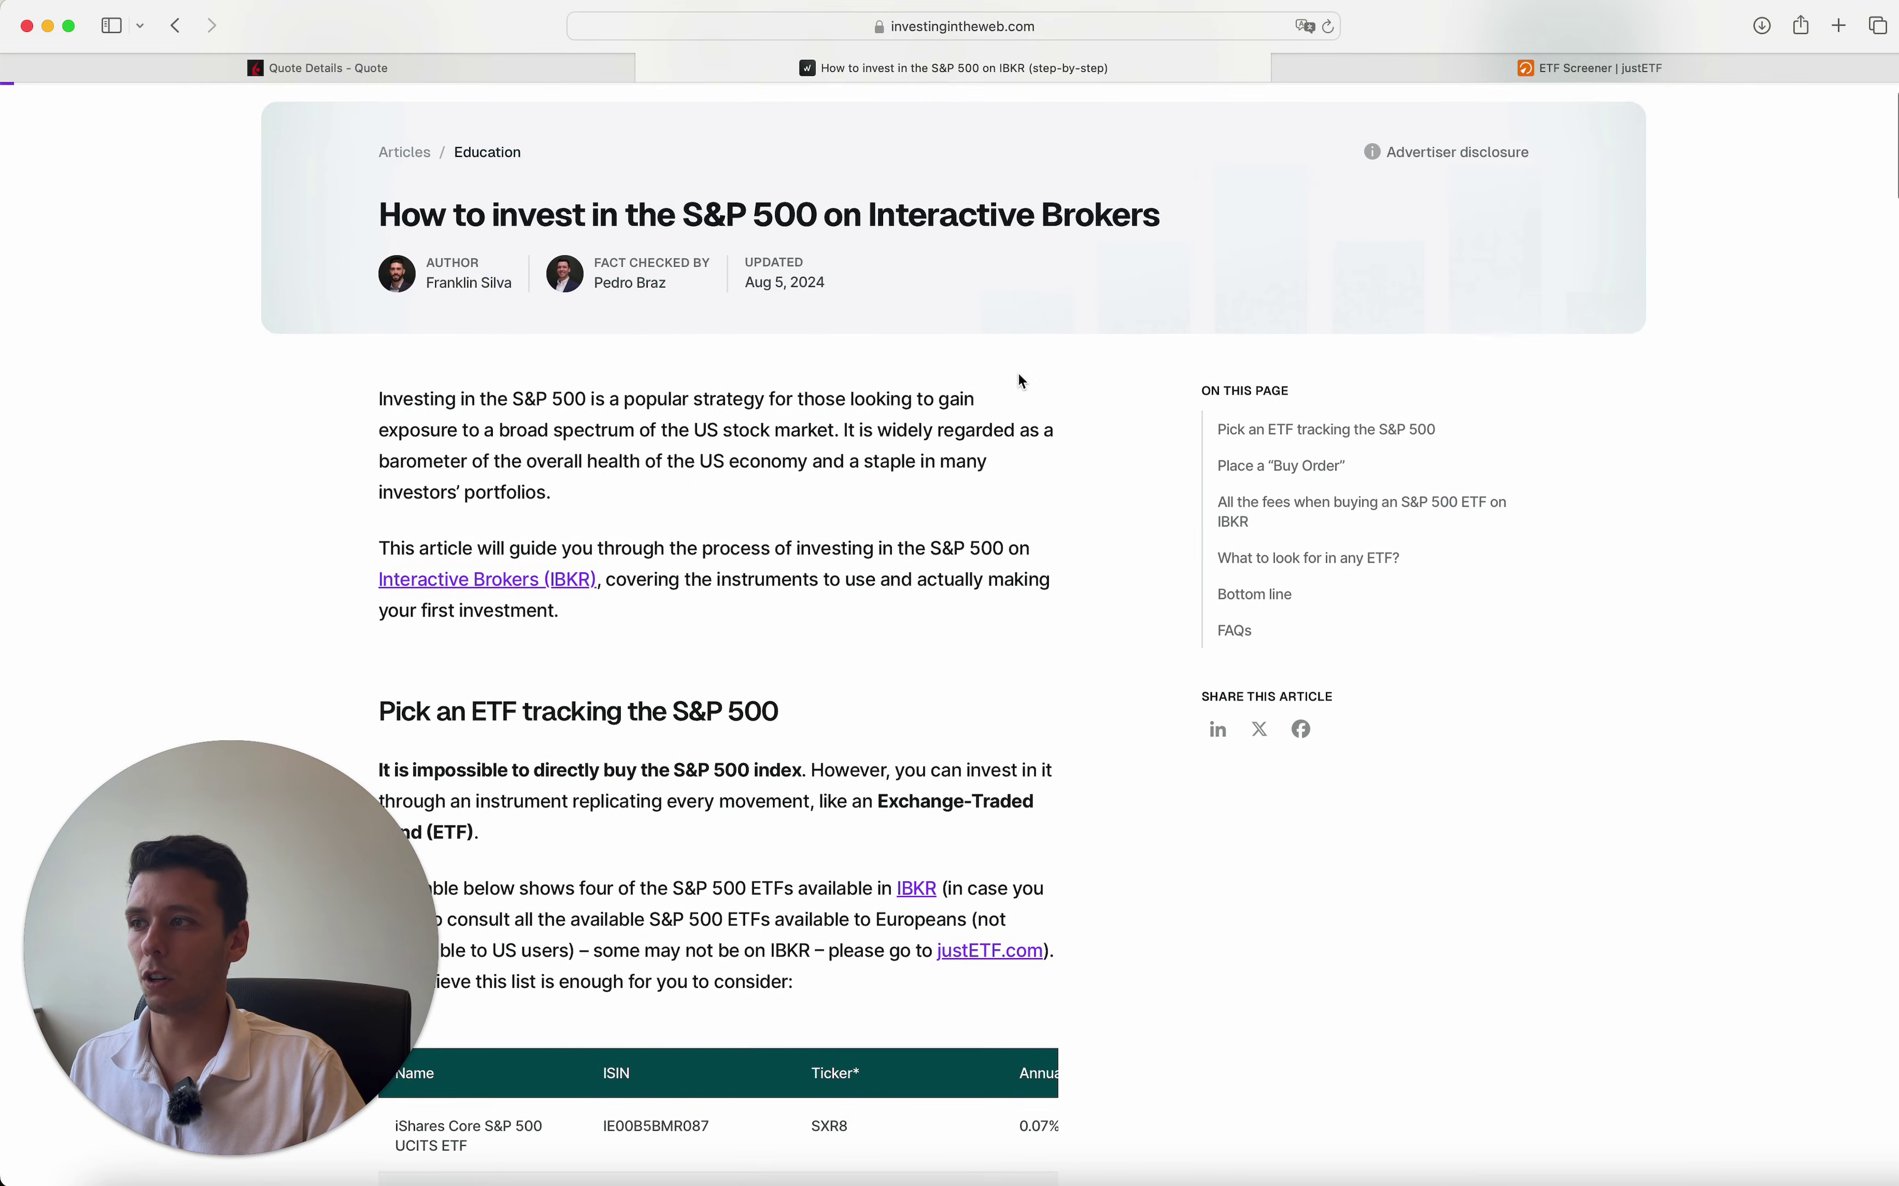
{"action": "scroll", "coordinate": [1018, 371], "scroll_direction": "up", "scroll_amount": 1}
{"action": "scroll", "coordinate": [963, 362], "scroll_direction": "down", "scroll_amount": 6}
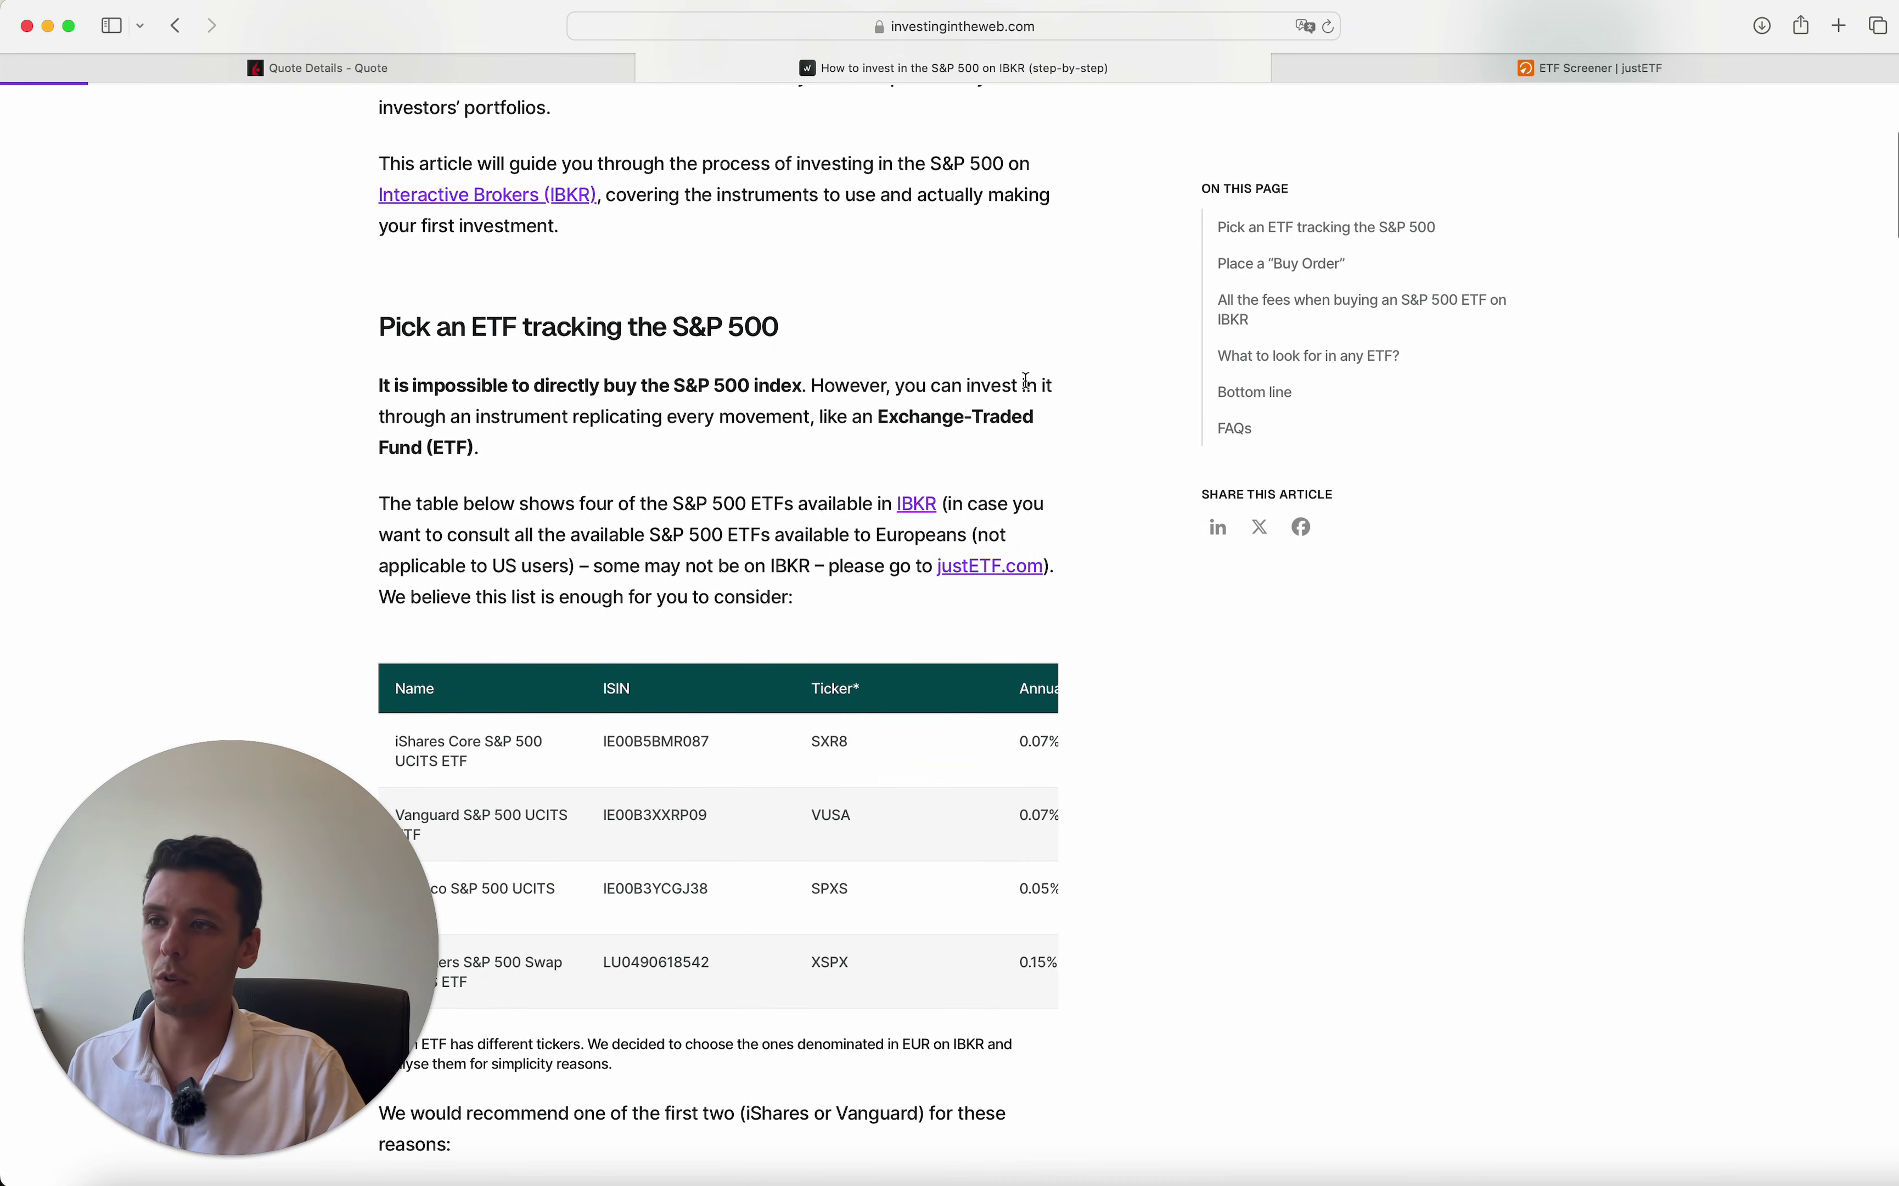
{"action": "scroll", "coordinate": [1010, 379], "scroll_direction": "down", "scroll_amount": 1}
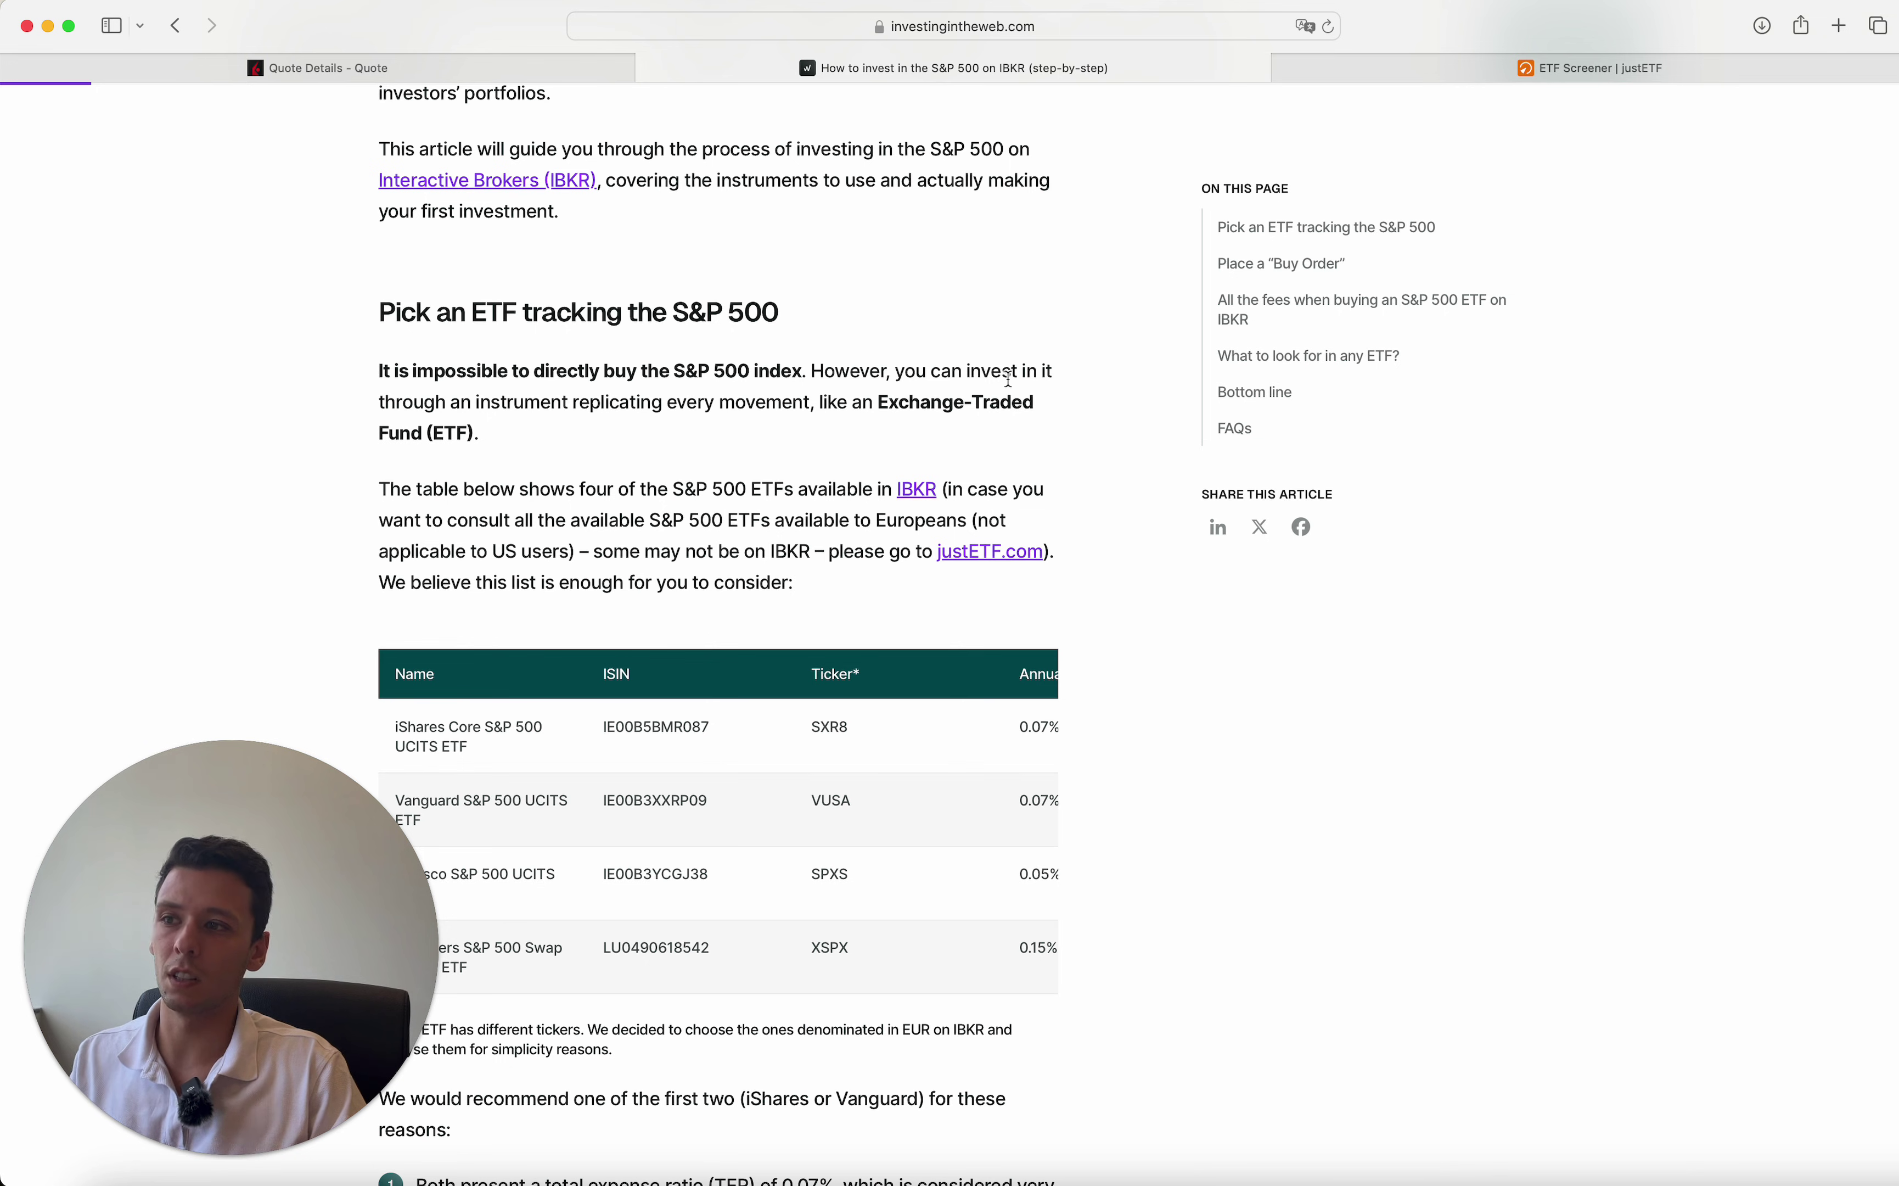
{"action": "scroll", "coordinate": [1010, 379], "scroll_direction": "down", "scroll_amount": 8}
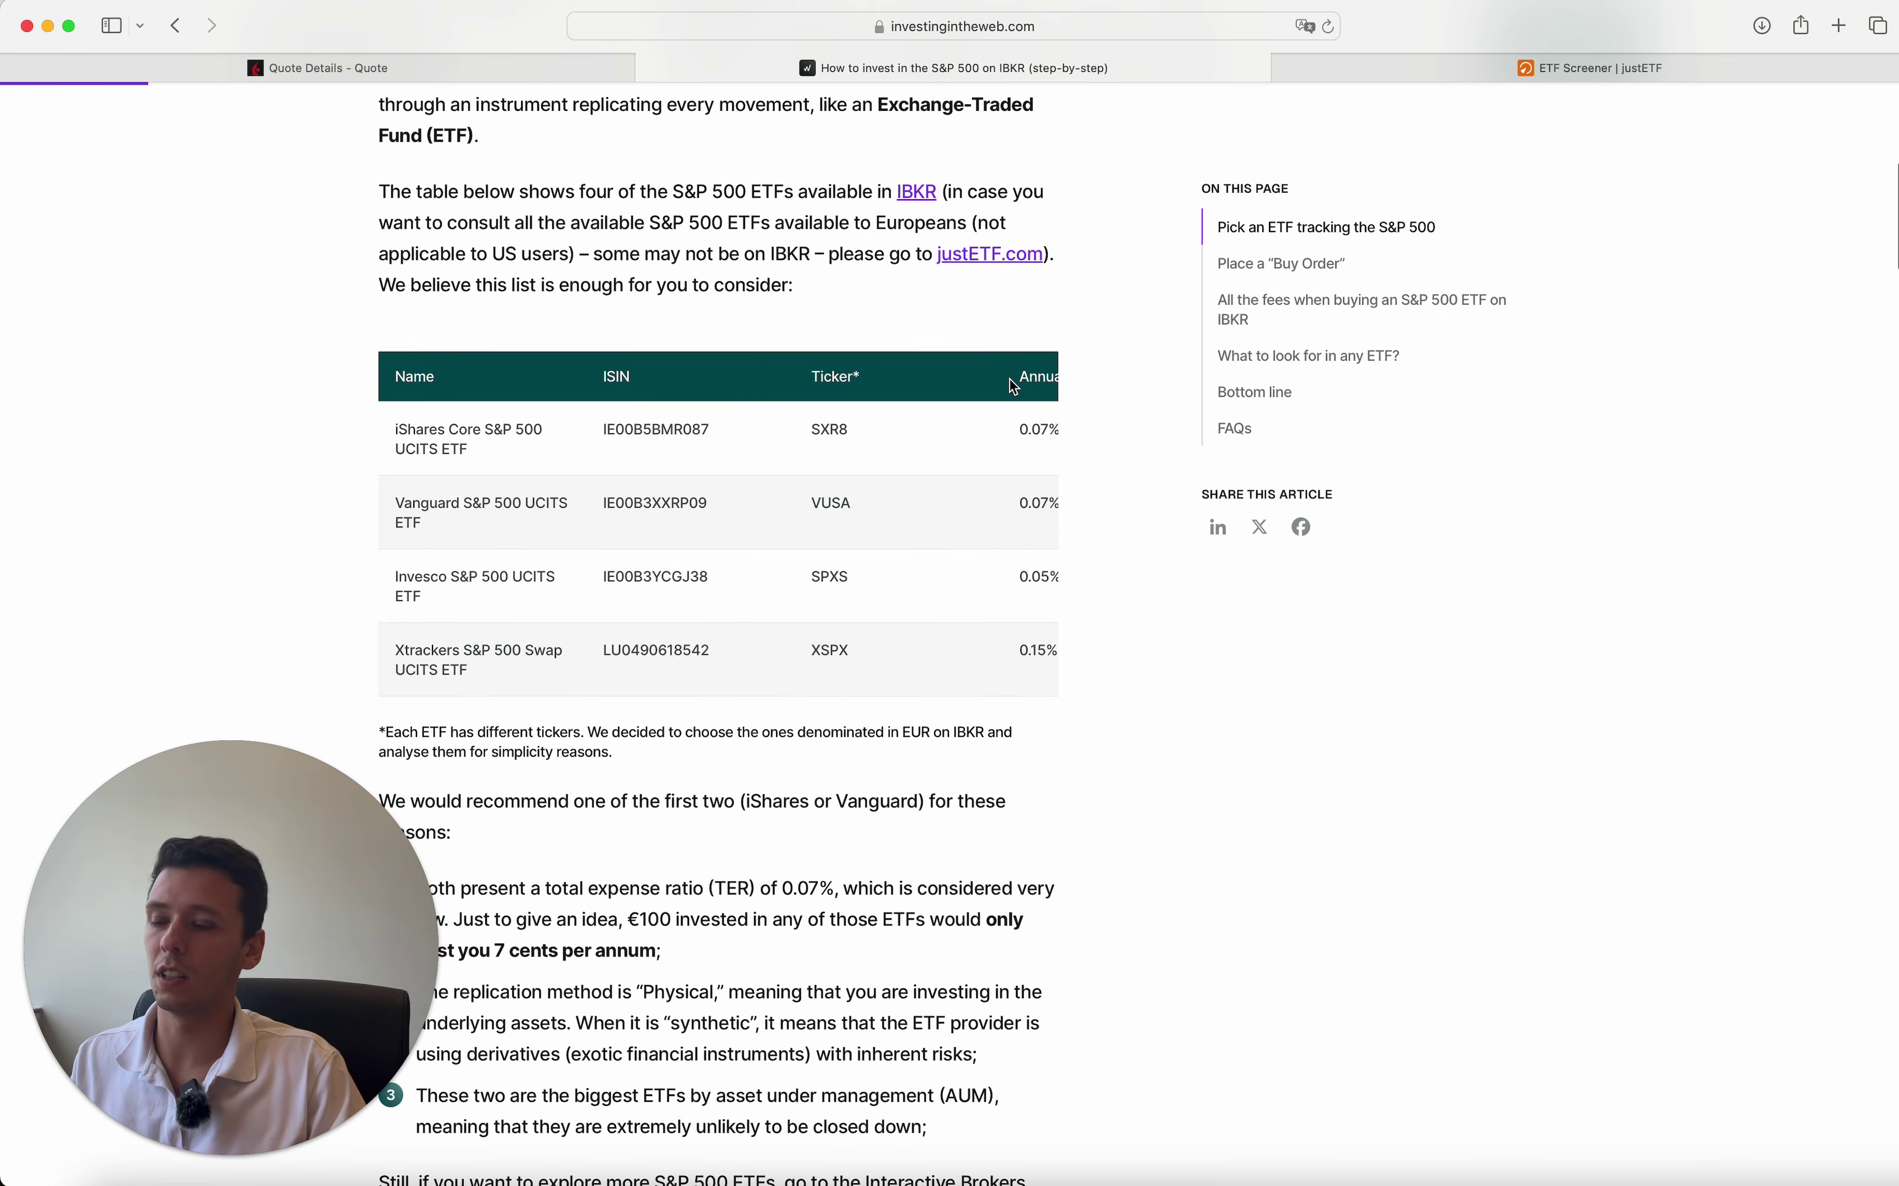
{"action": "scroll", "coordinate": [924, 389], "scroll_direction": "down", "scroll_amount": 6}
{"action": "scroll", "coordinate": [926, 387], "scroll_direction": "up", "scroll_amount": 15}
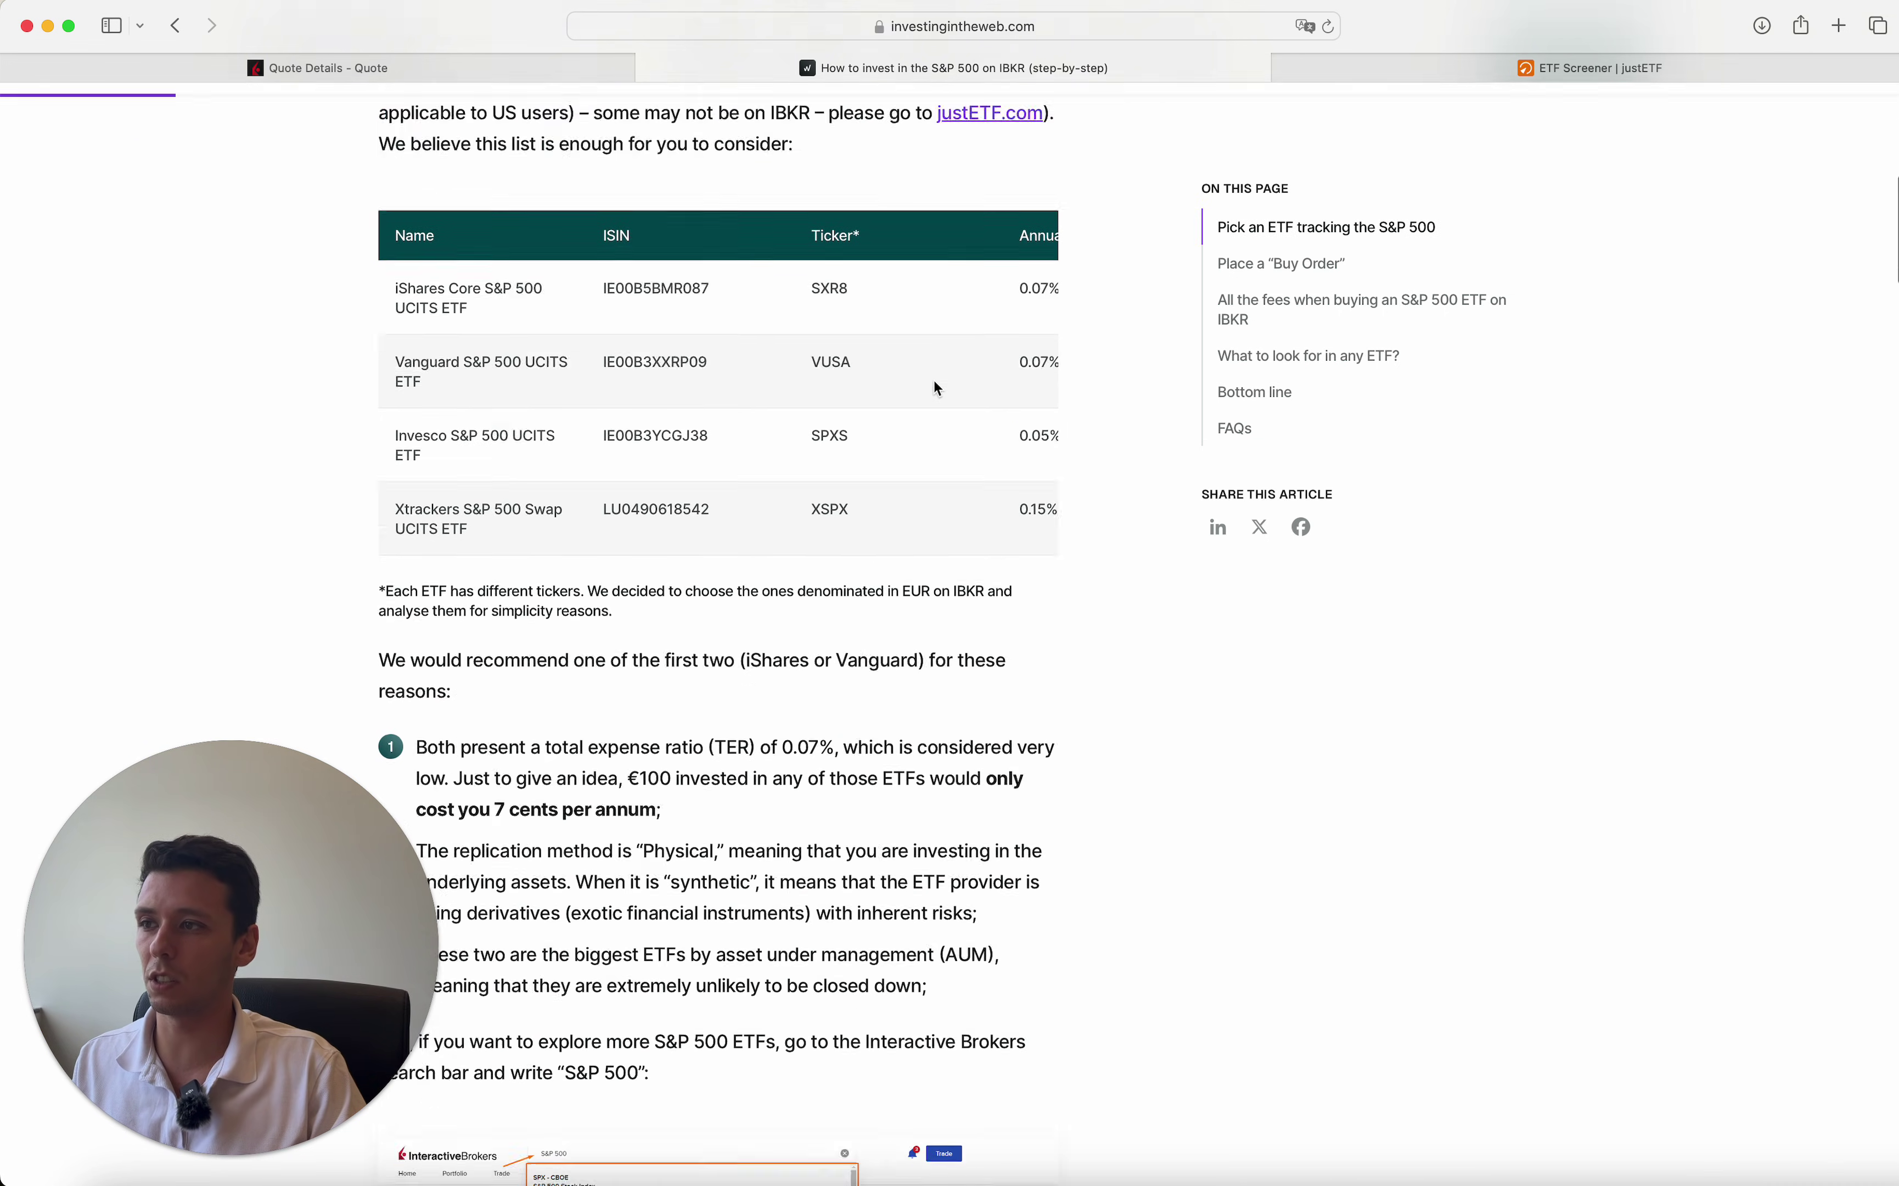